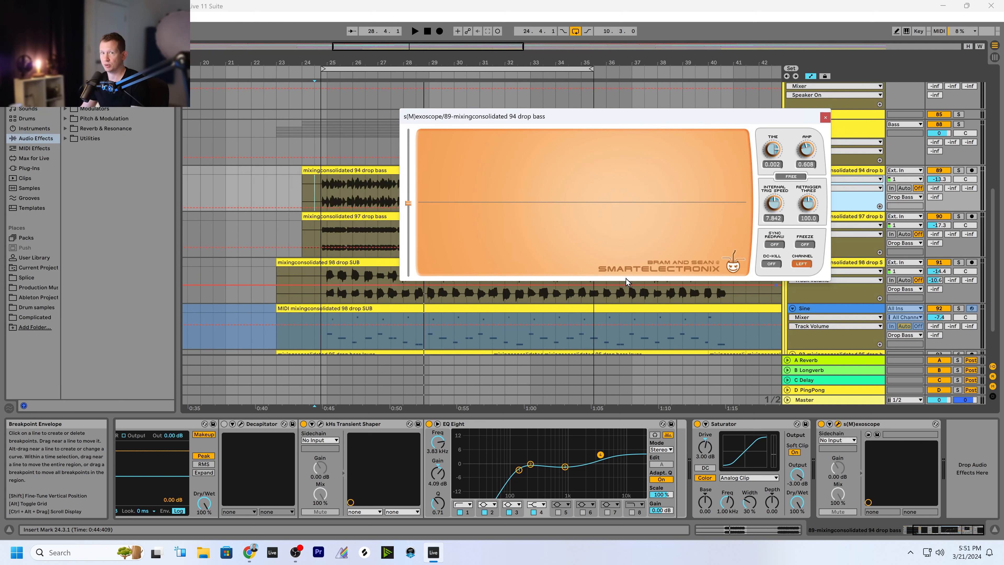
- Examine the curve types available in the Saturator on the mixingconsolidated 94 drop bass track
click(732, 426)
drag(593, 119, 584, 116)
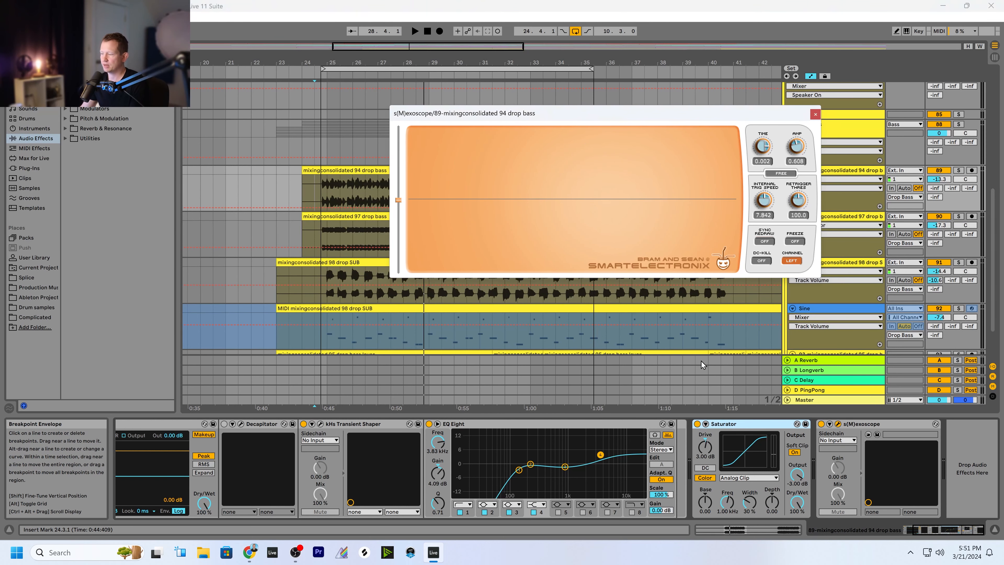
click(763, 478)
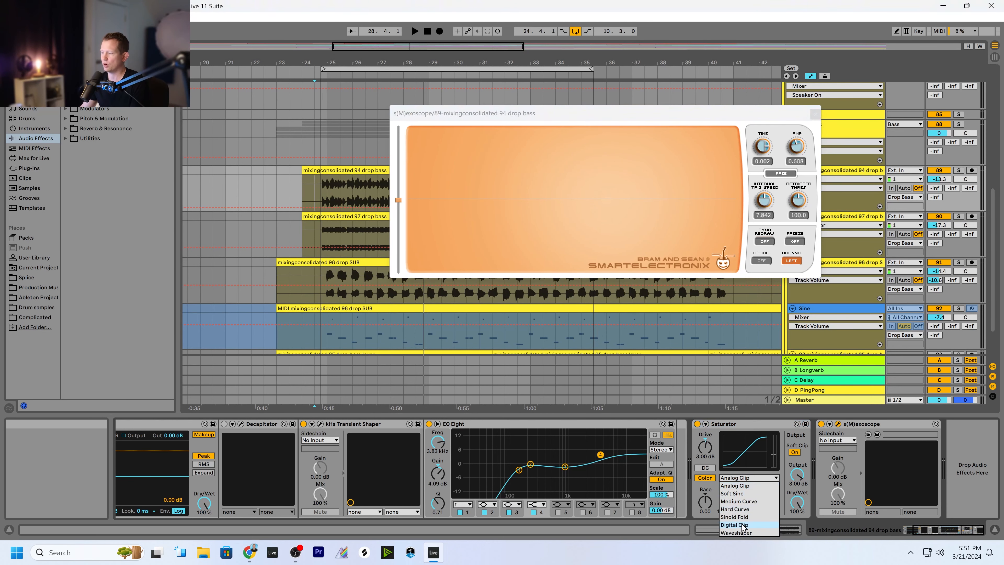
click(738, 427)
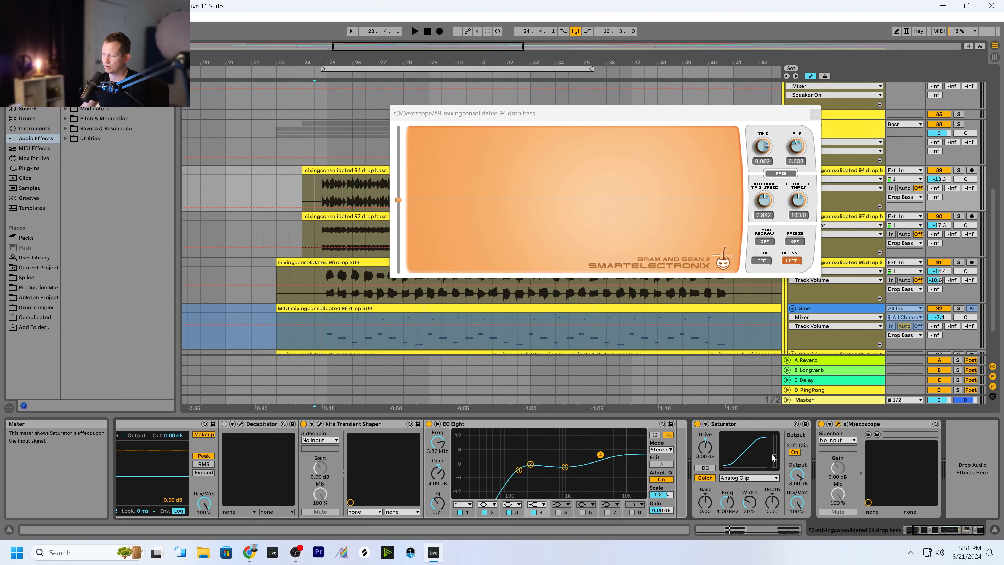
click(730, 424)
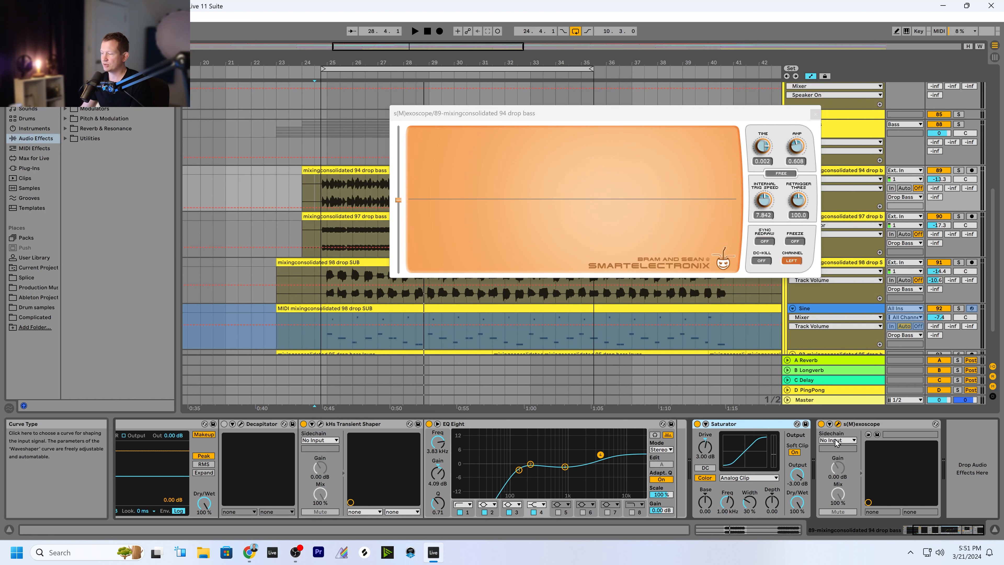
- Deactivate the s(M)exoscope on the drop bass track and close its window
click(821, 424)
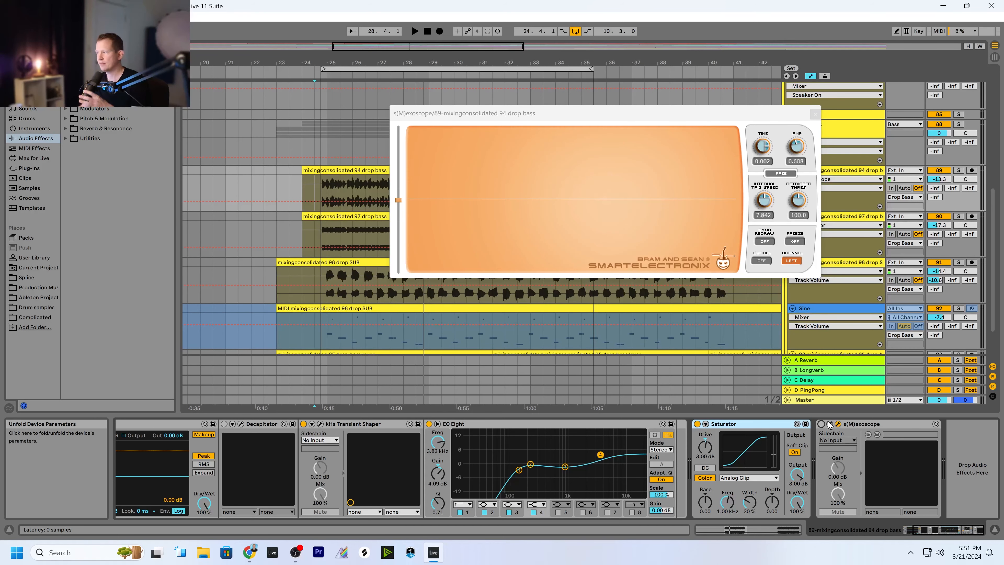
click(815, 116)
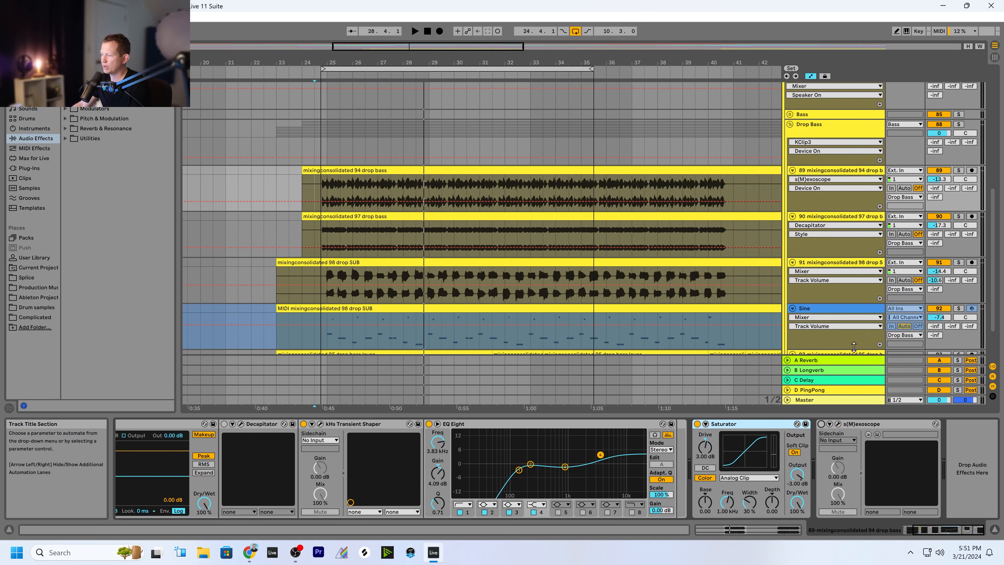
- Play the full drop from position 24.3.1, just before the bass comes in, and stop playback
drag(352, 62, 347, 52)
click(321, 186)
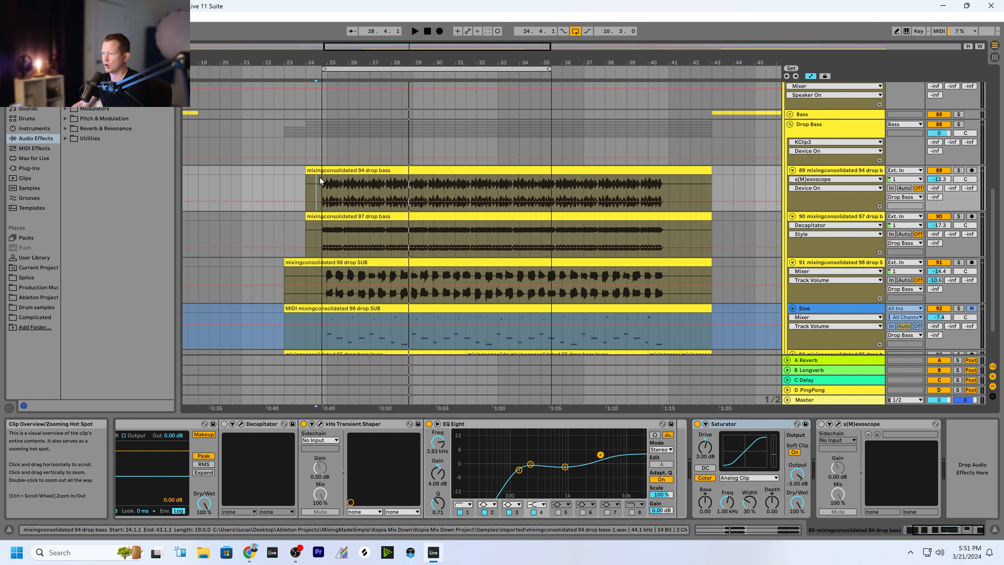
drag(333, 63, 331, 74)
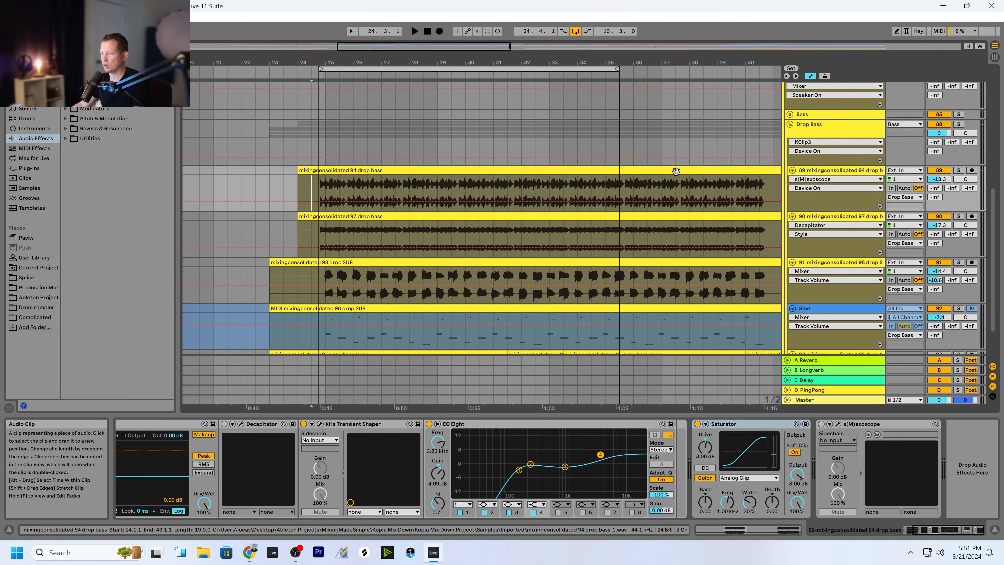
drag(460, 47, 463, 46)
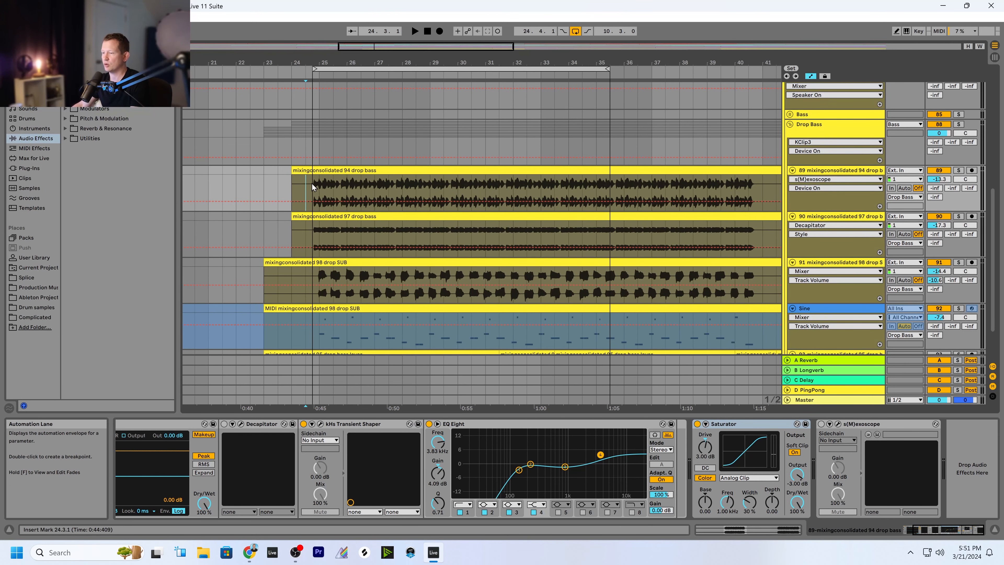
key(space)
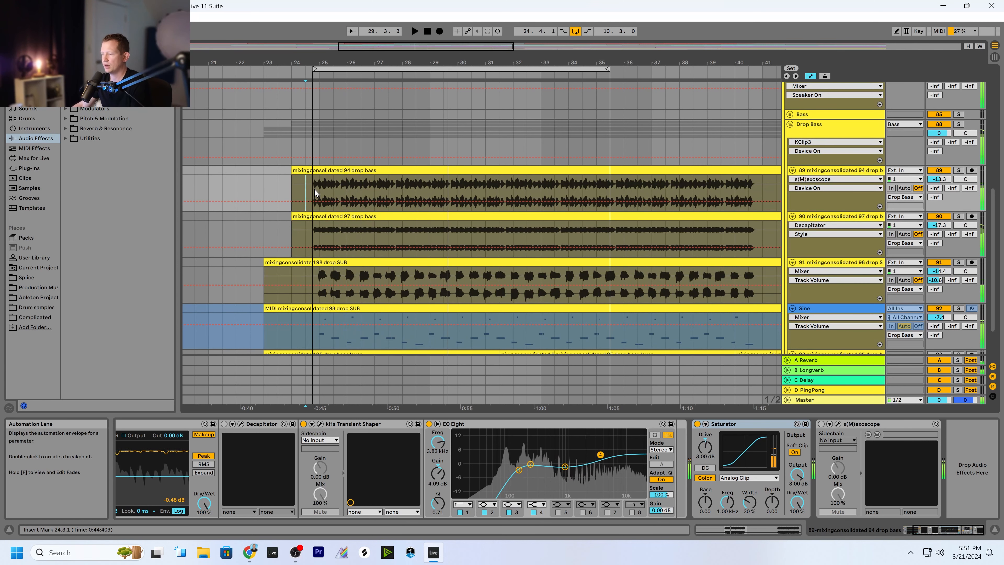
key(space)
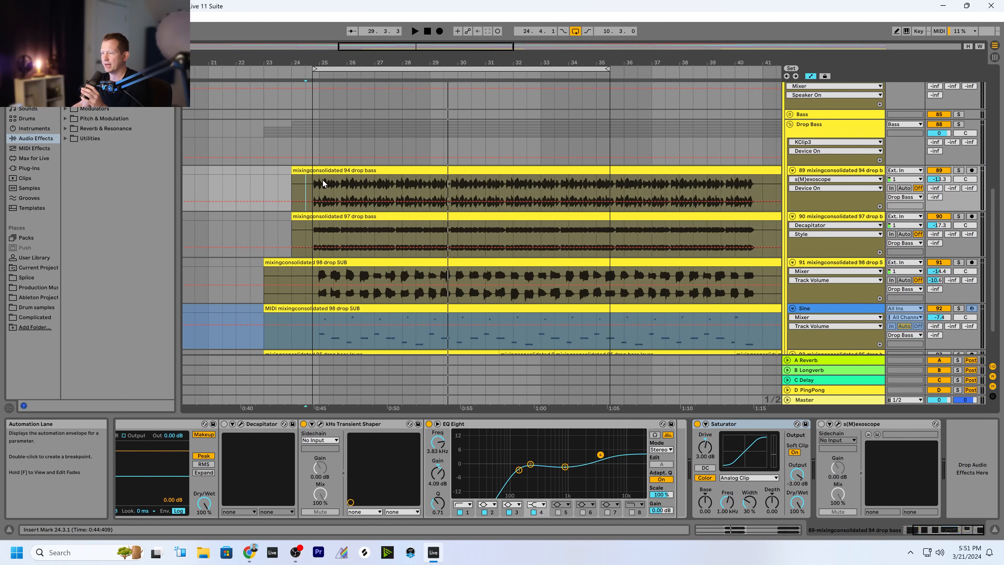
- Solo the mixingconsolidated 94 drop bass track and select its clip in the arrangement
click(802, 206)
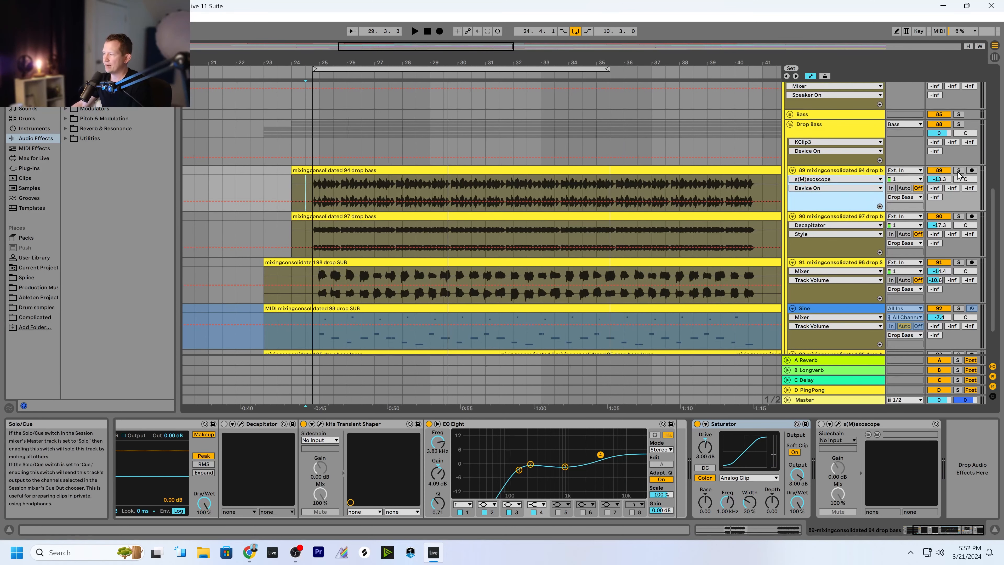
key(s)
click(318, 192)
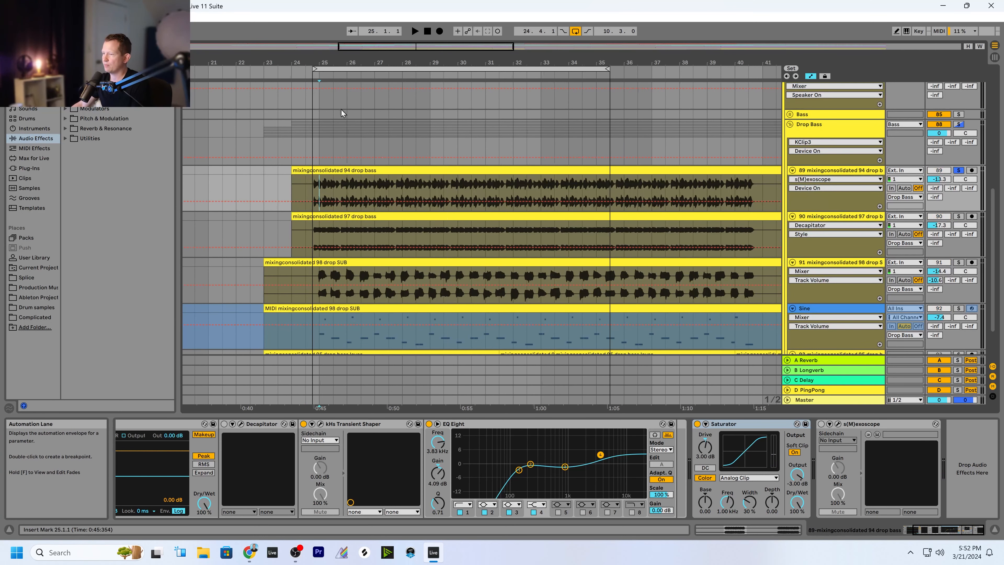
drag(344, 63, 350, 99)
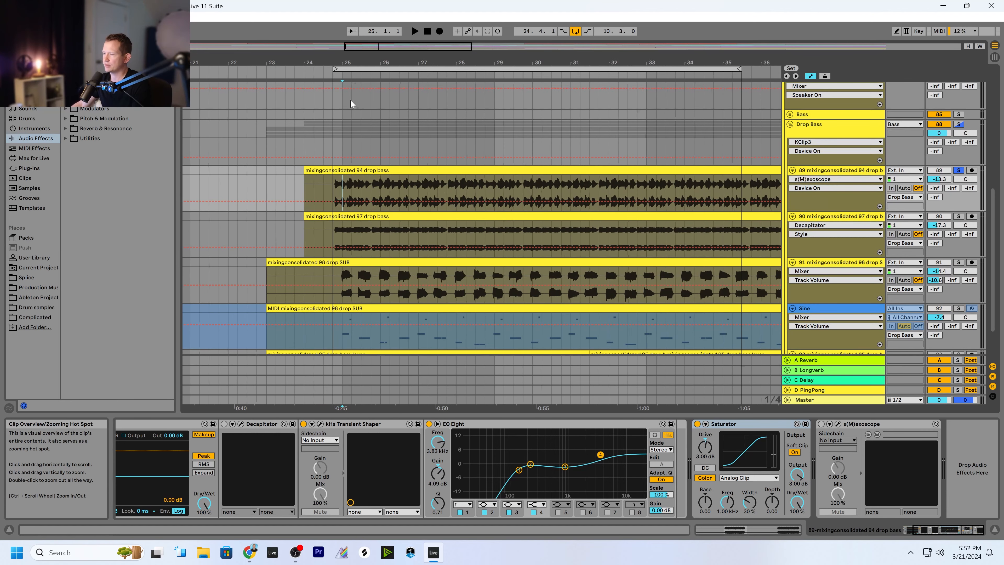
click(352, 170)
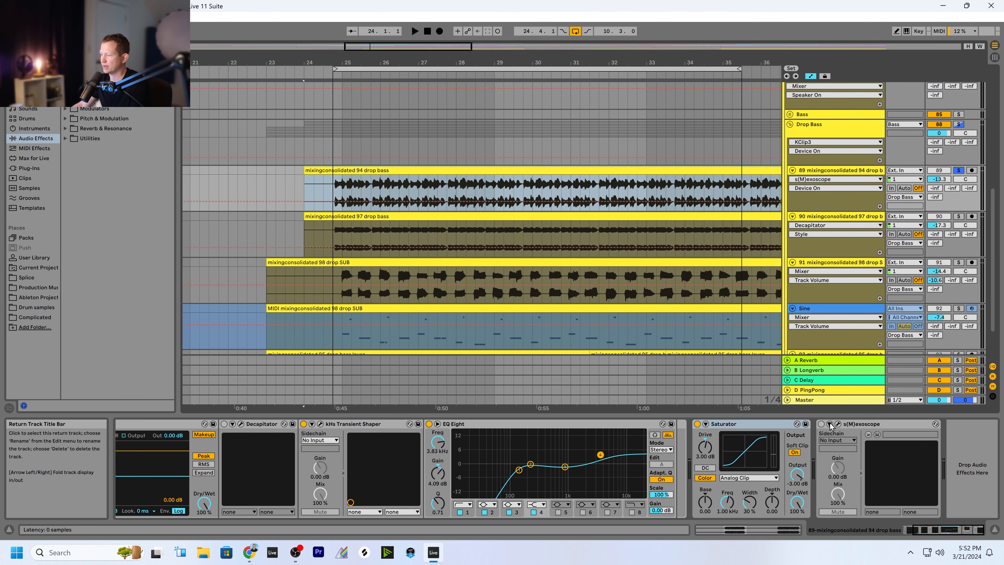
- Reactivate the s(M)exoscope on the drop bass track and open its window
click(821, 424)
click(837, 424)
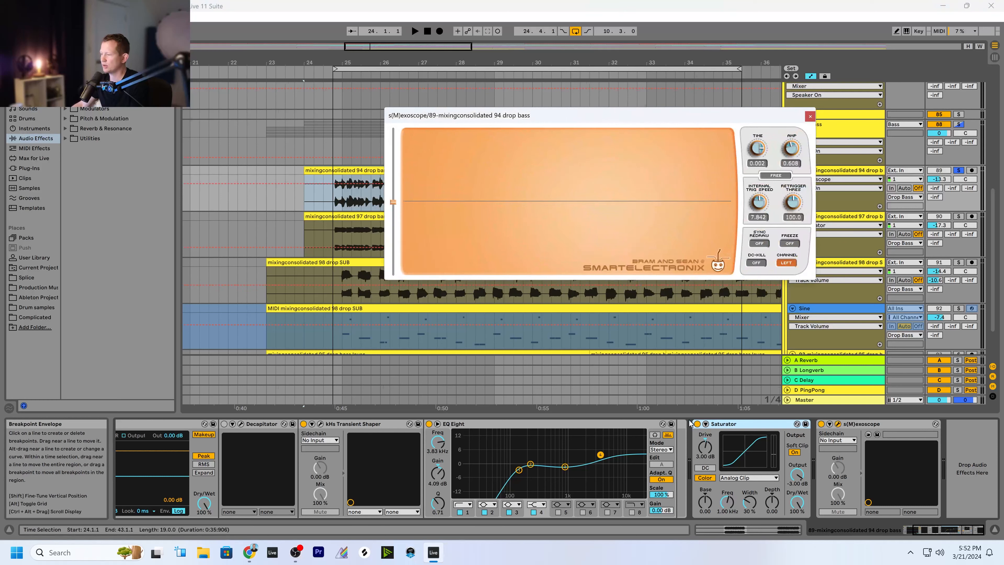
- Bypass the Saturator and play the soloed bass from position 24.4.1 to view its unclipped waveform in the oscilloscope
click(696, 424)
drag(607, 120, 594, 129)
drag(463, 64, 409, 59)
drag(495, 127, 437, 117)
key(space)
key(space)
click(289, 186)
key(space)
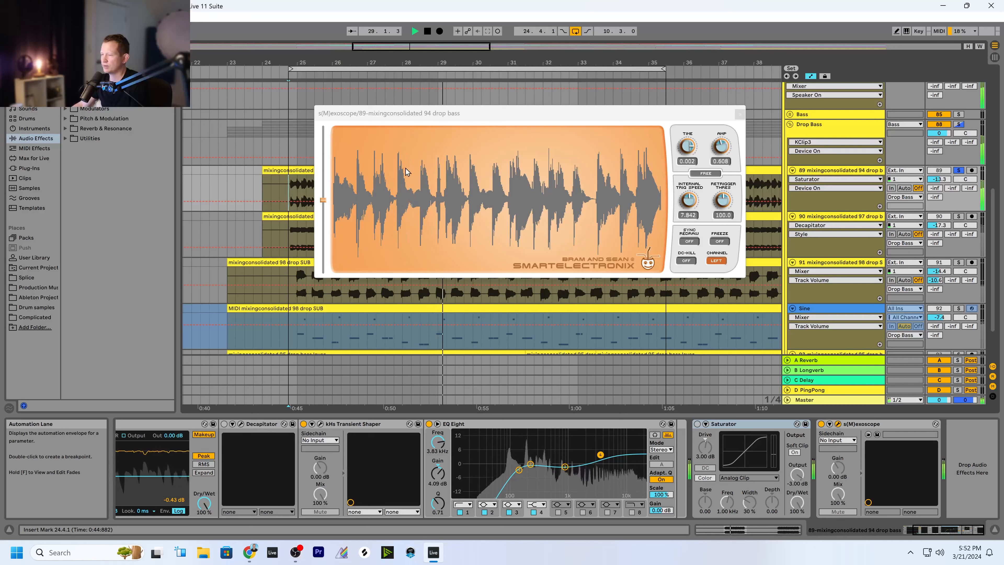
key(space)
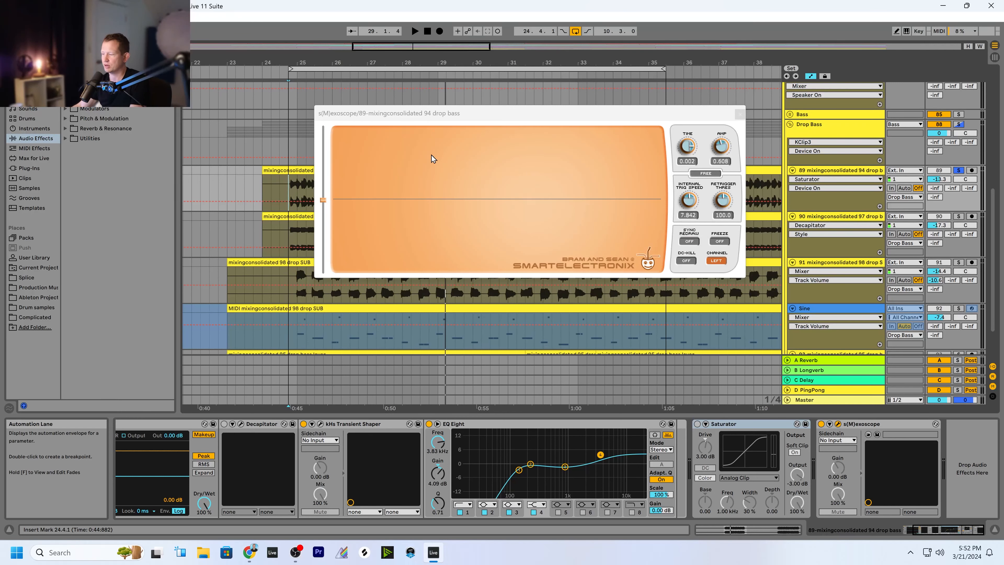
- Reactivate the Saturator and play the bass again to view its clipped waveform in the oscilloscope
click(725, 424)
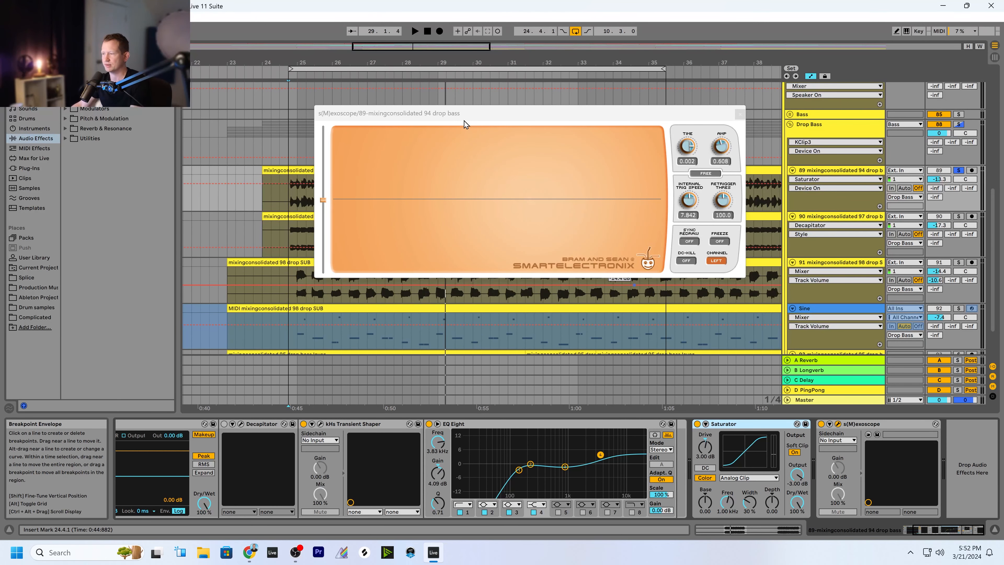
key(space)
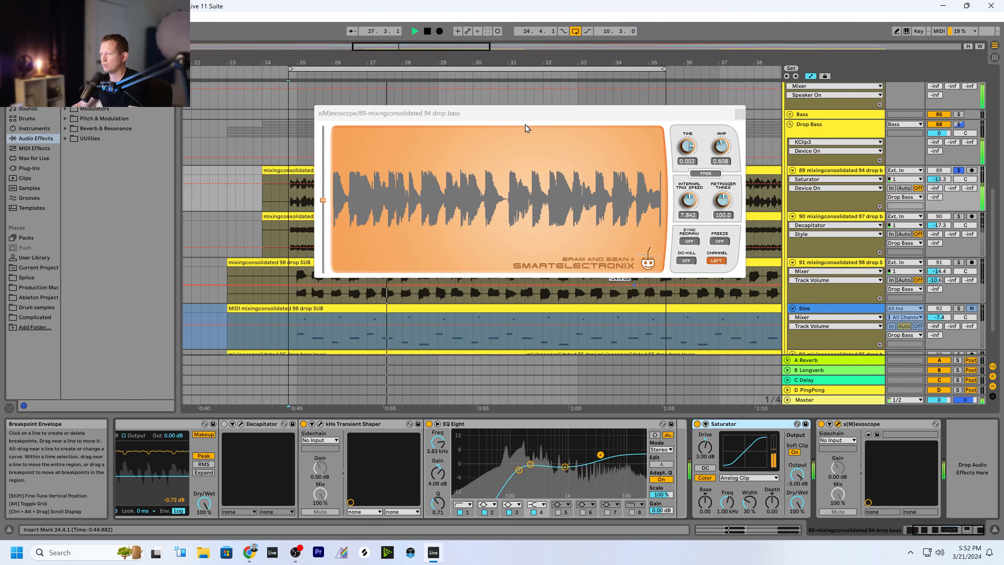
key(space)
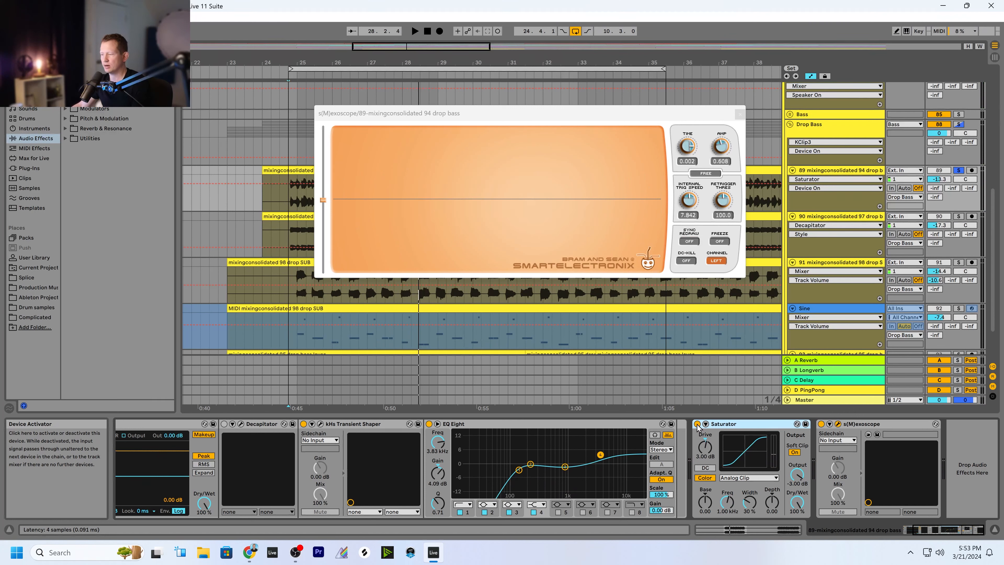
- Compare the bass waveform with and without the Saturator by toggling the device on and off during playback
key(space)
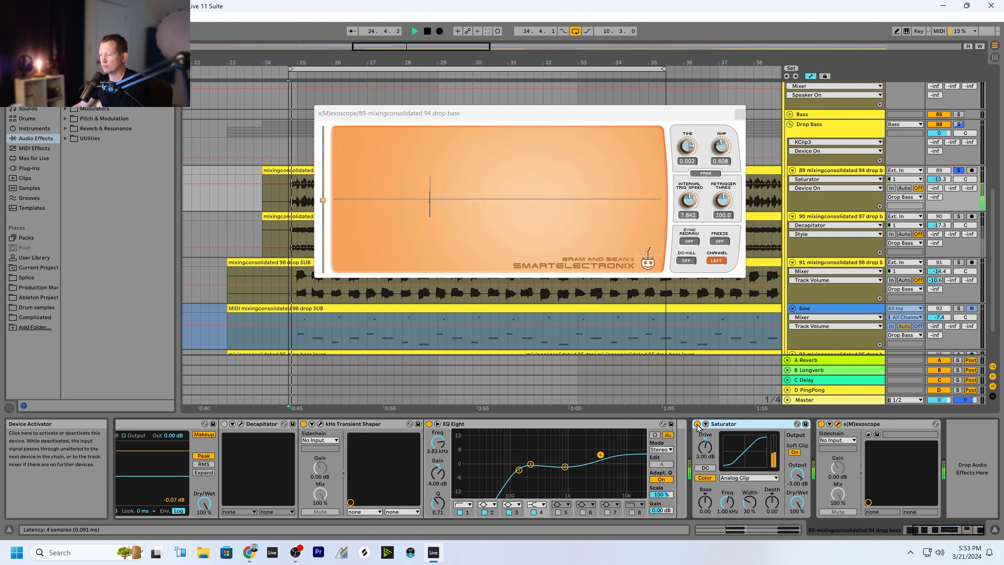
click(697, 424)
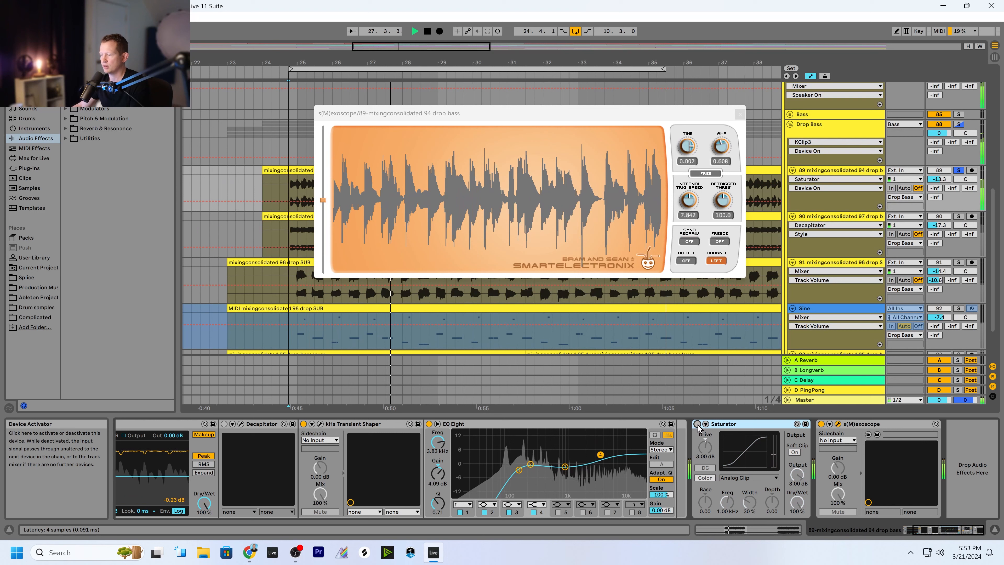
click(697, 424)
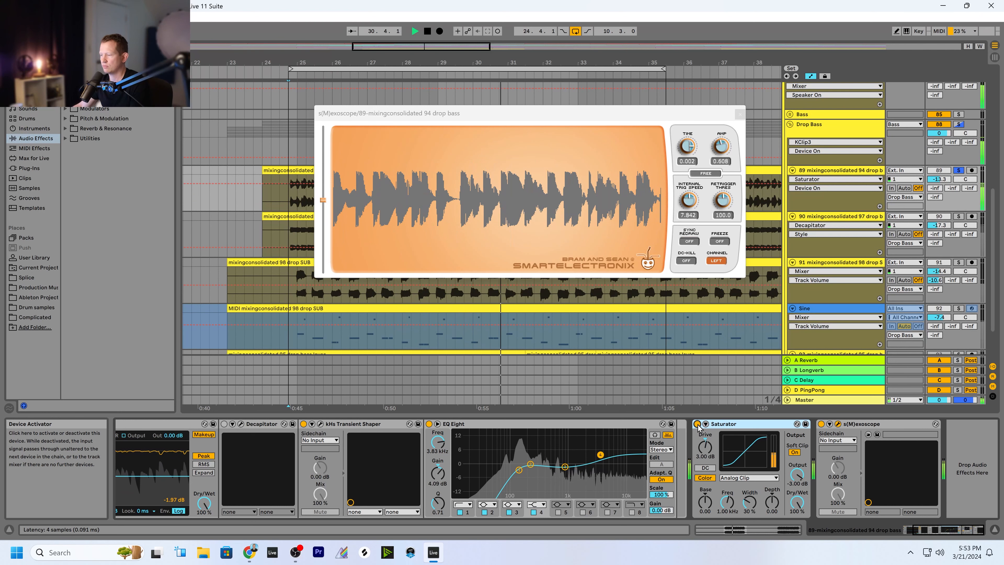
click(696, 424)
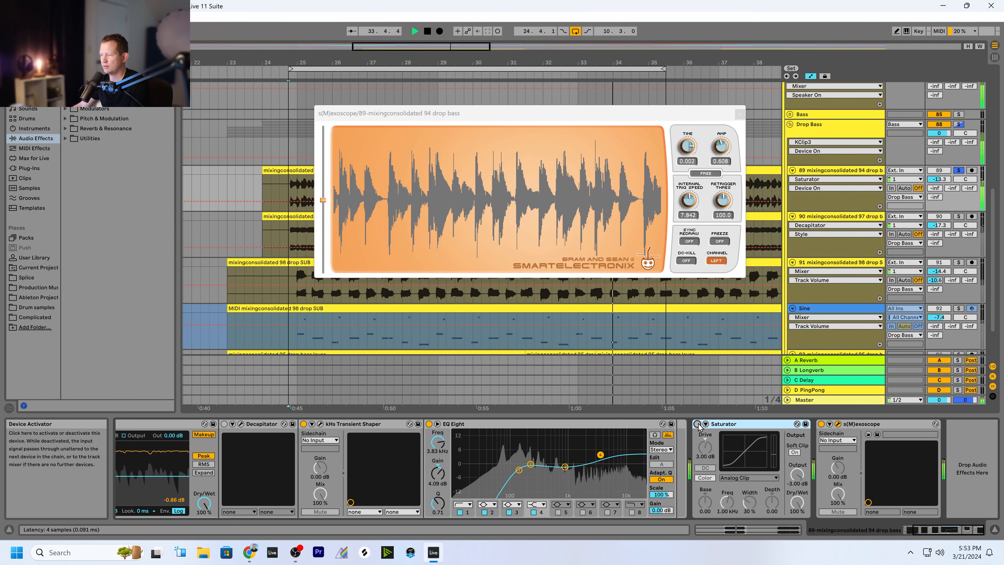
click(697, 424)
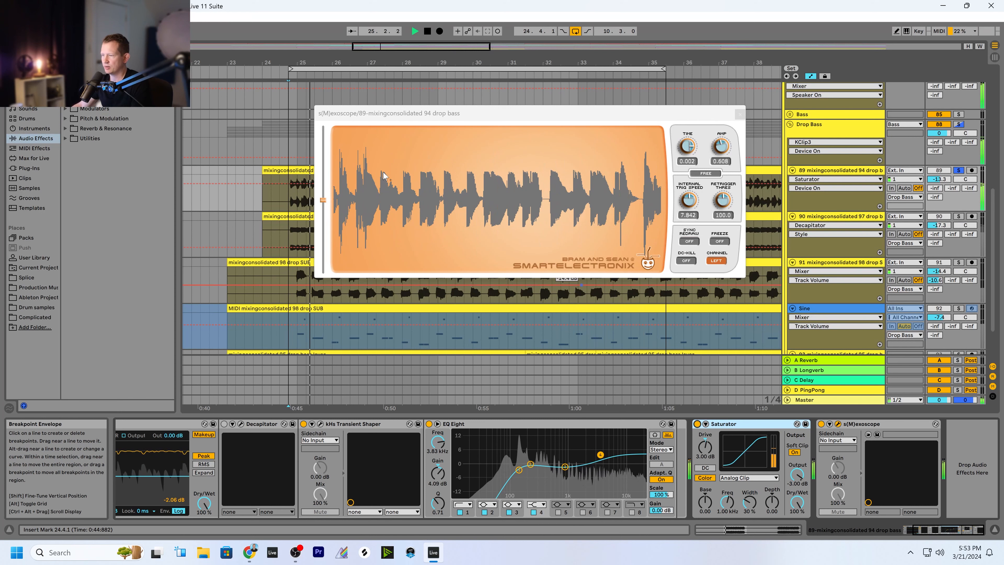
key(space)
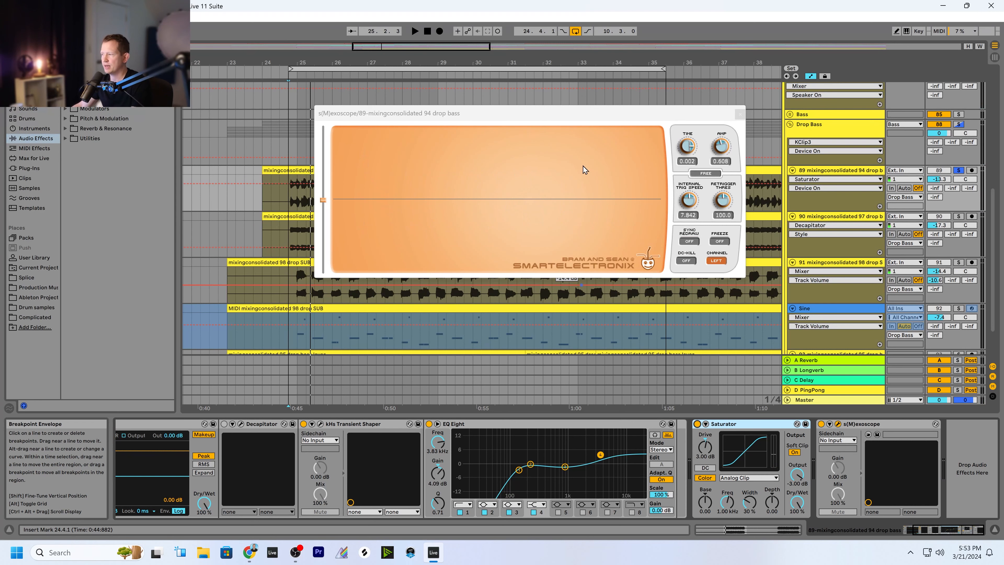
- Examine KClip3 in the Drop Bass group's device chain, and return to the 94 drop bass track's devices and oscilloscope
click(821, 130)
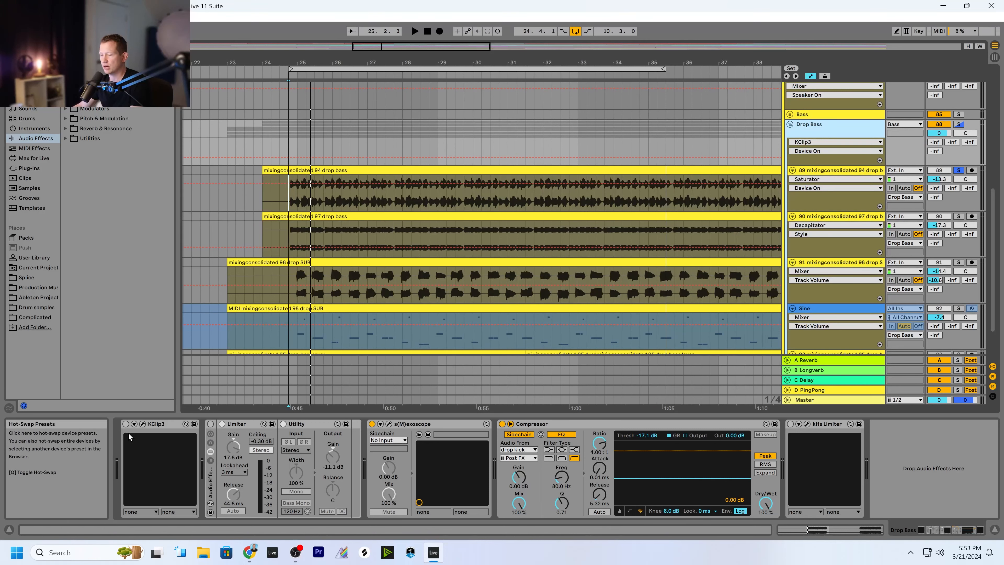
click(134, 436)
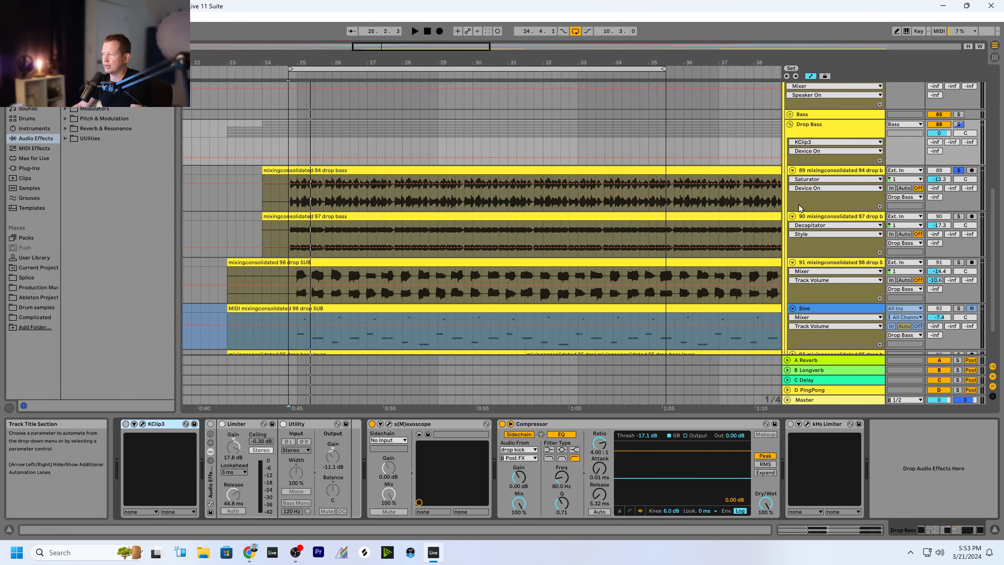
click(830, 200)
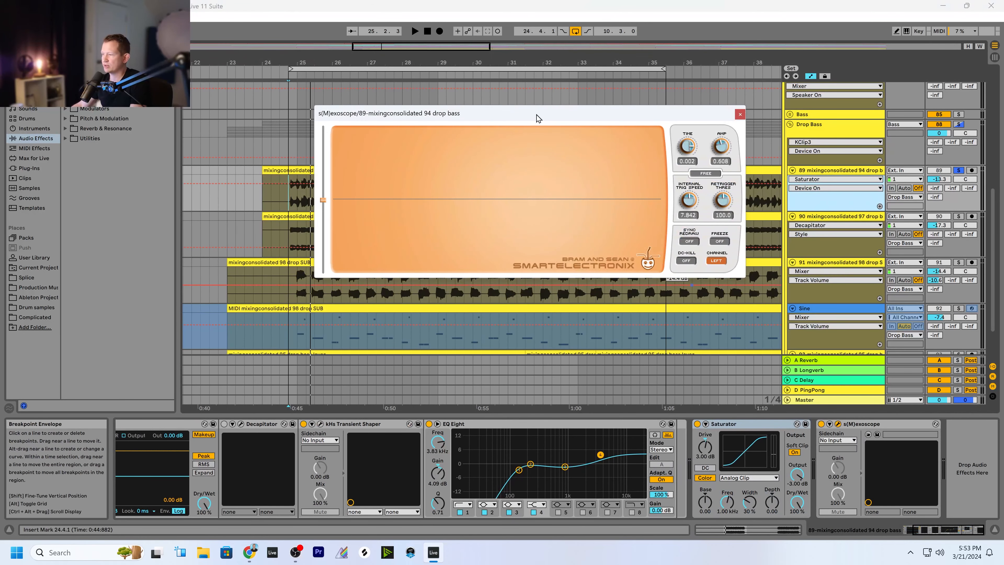
drag(538, 114, 524, 108)
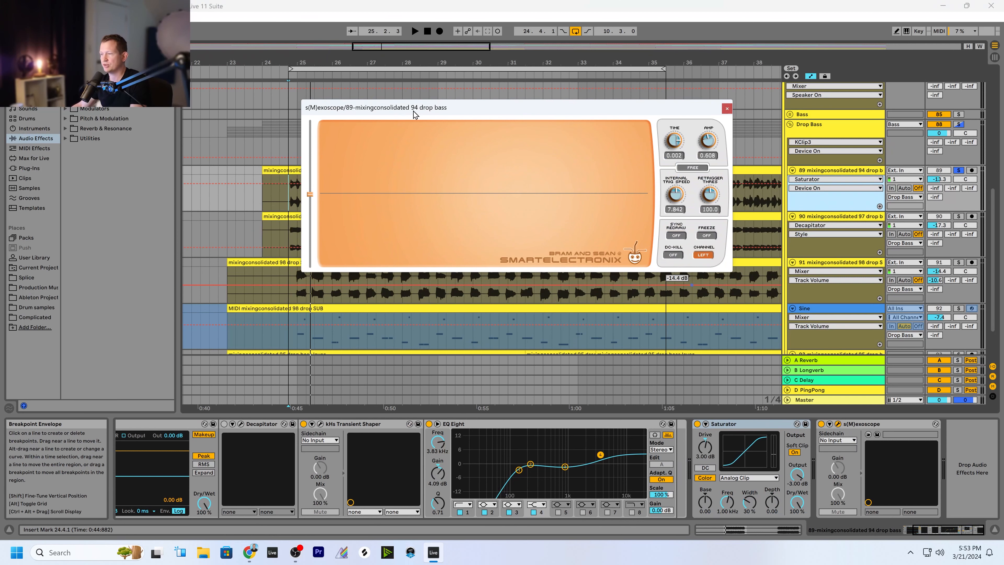
drag(427, 110, 427, 120)
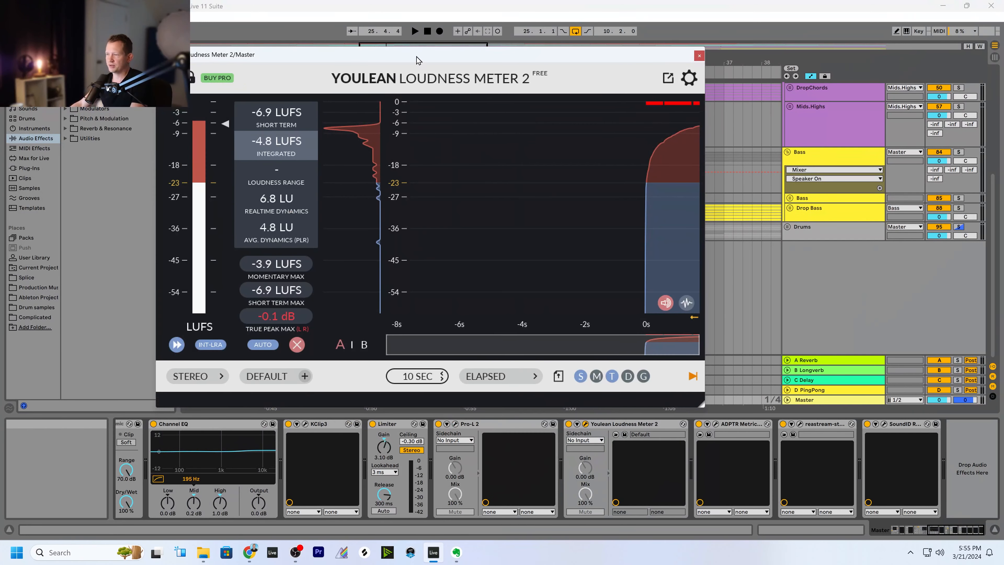
- Play the drop from position 25.1.1 with the Youlean Loudness Meter 2 in view to measure the master's loudness
drag(417, 59, 496, 83)
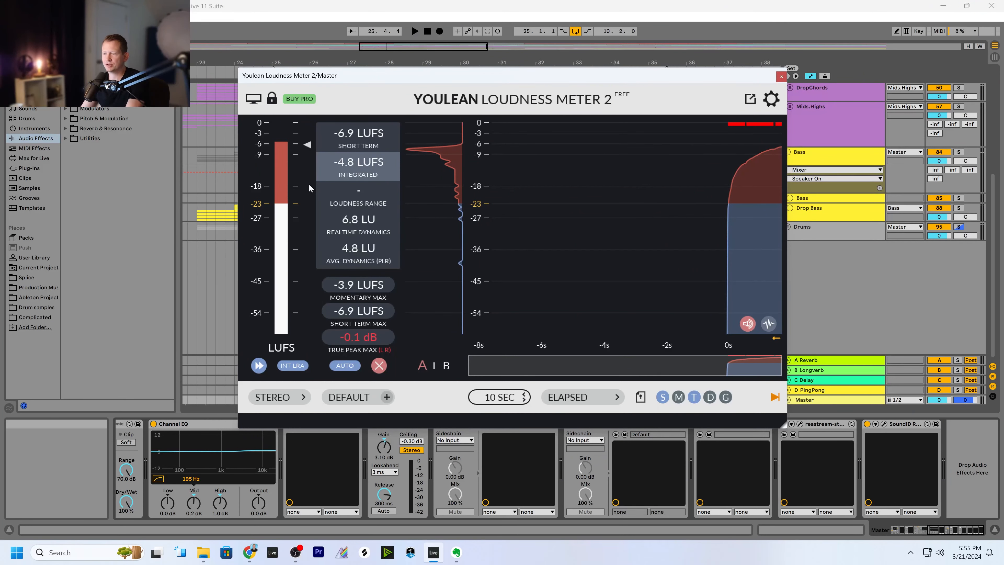
drag(425, 78, 435, 80)
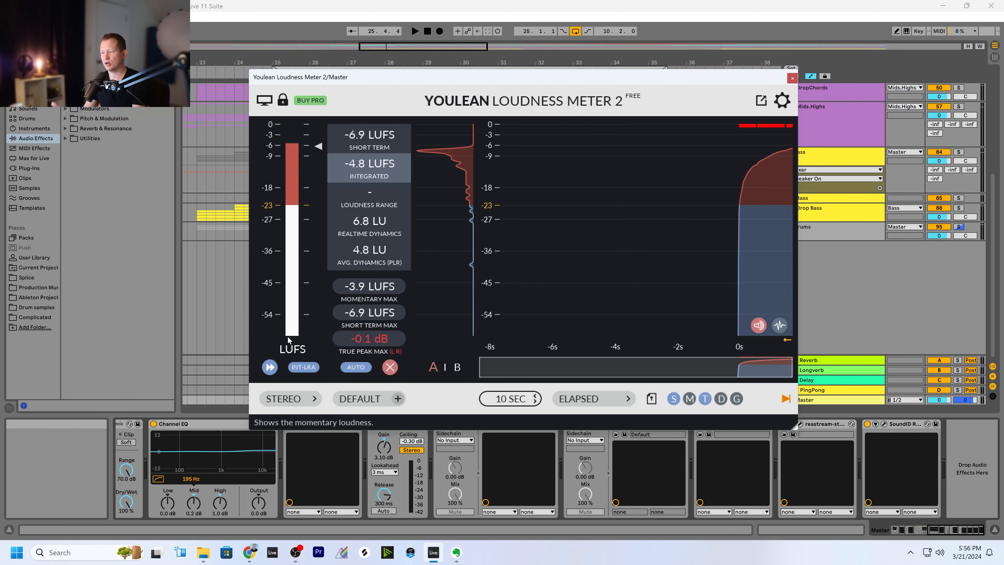
drag(407, 93, 425, 107)
scroll(383, 119, down, 1)
click(319, 118)
key(space)
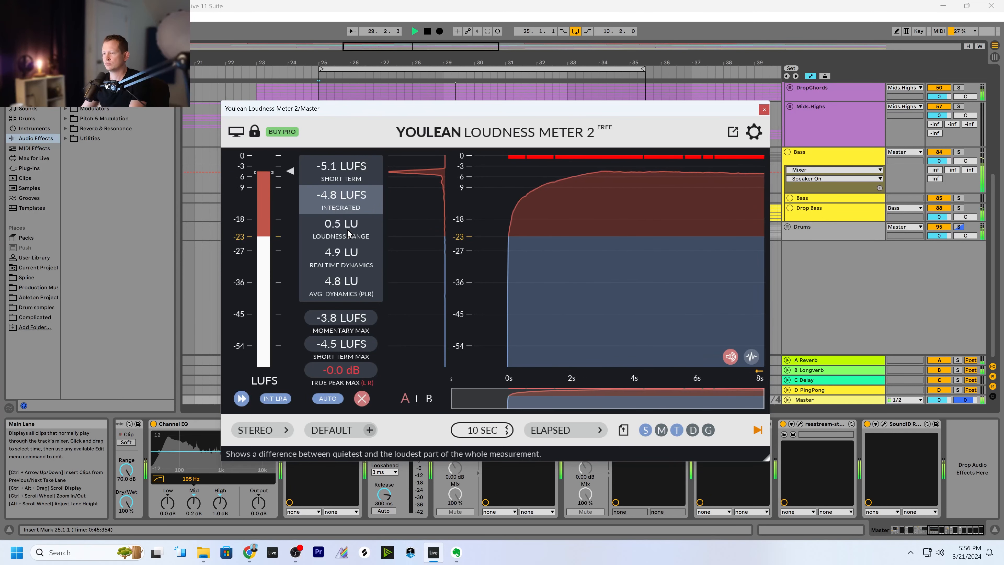
- Stop playback and examine the master's loudness and dynamics readings in Youlean Loudness Meter 2
key(space)
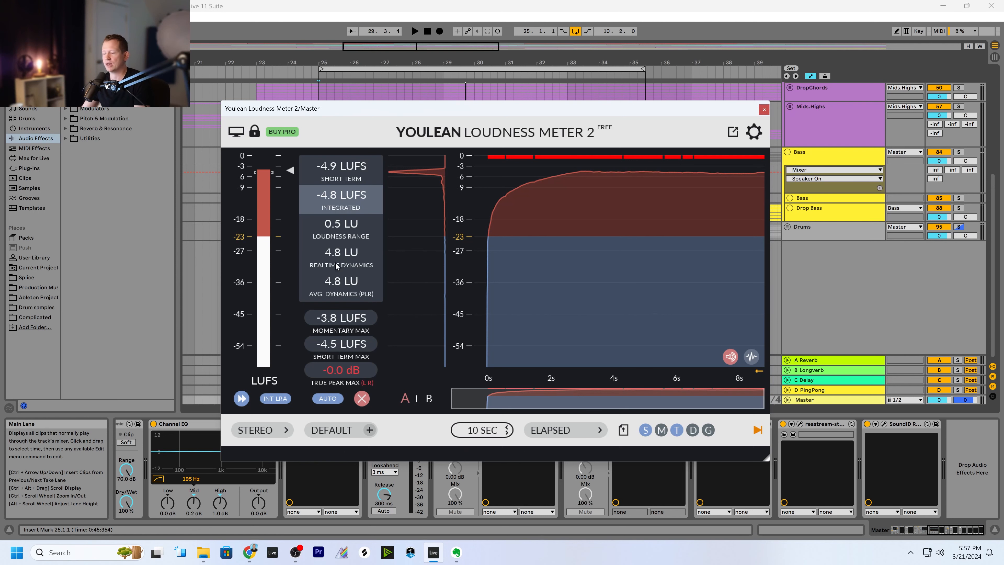
drag(380, 111, 376, 105)
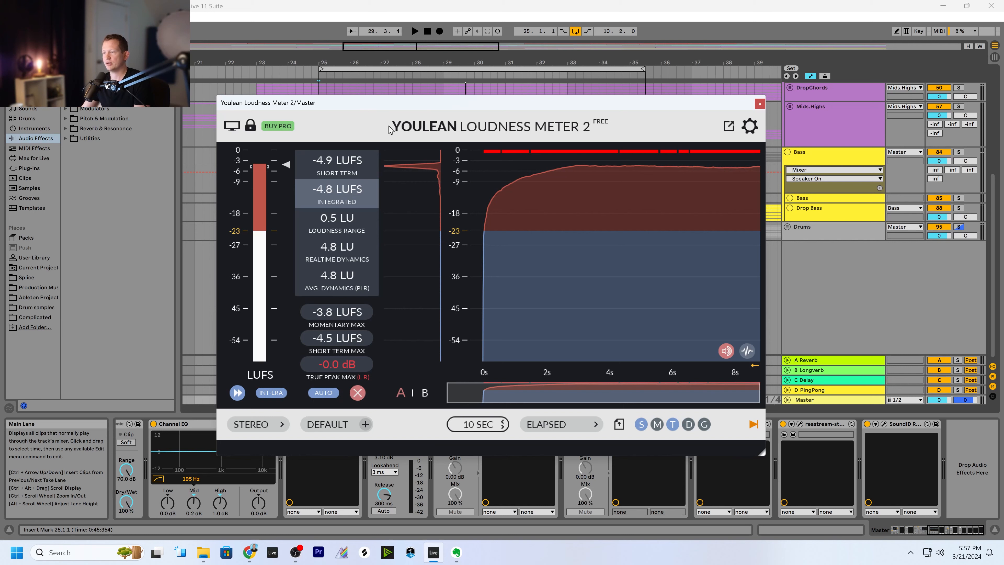
drag(418, 103, 396, 92)
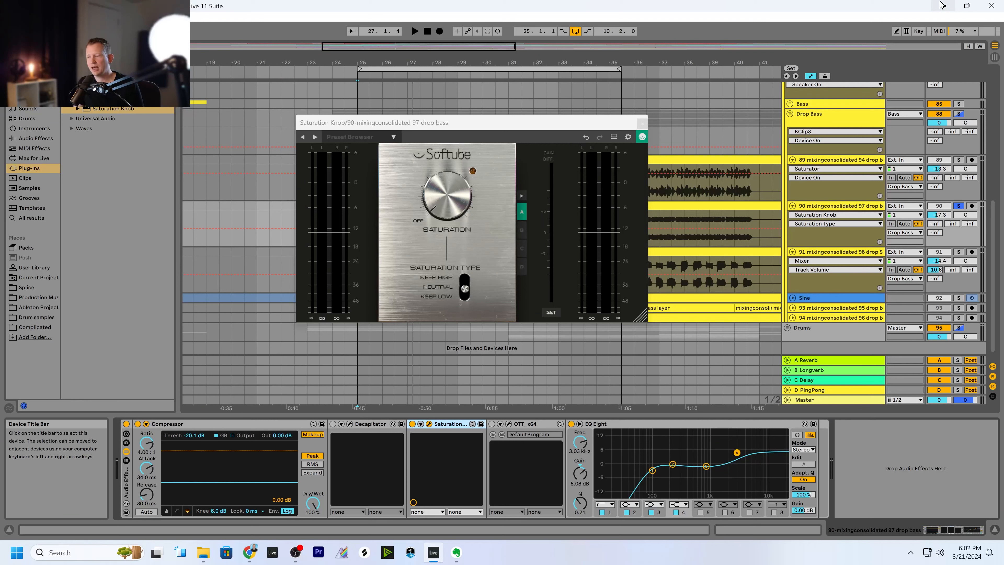
- Examine the saturation amount and saturation type controls of the Saturation Knob on the 97 drop bass
click(466, 291)
mouse_move(467, 294)
mouse_down()
mouse_move(466, 278)
mouse_move(466, 301)
mouse_move(466, 291)
mouse_up()
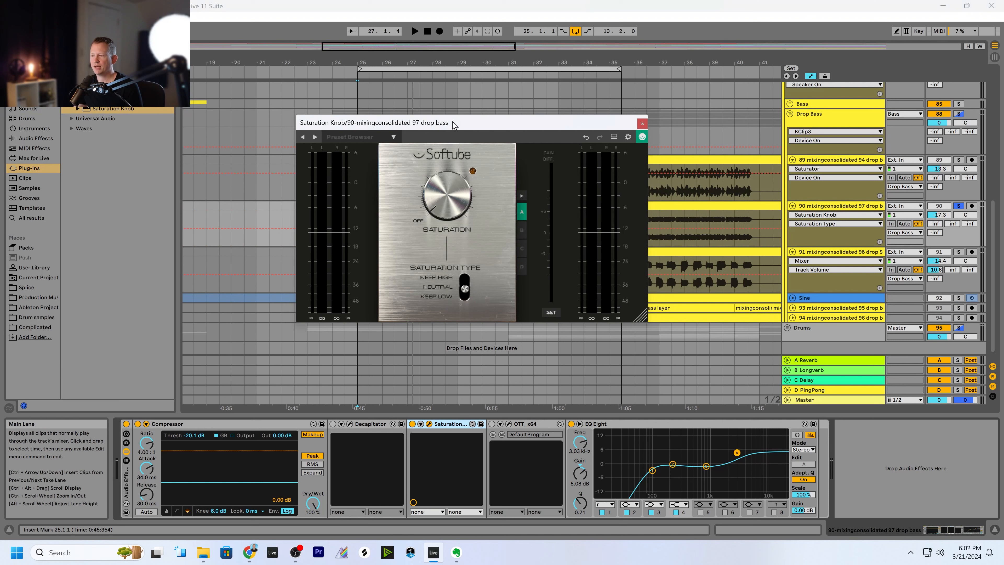
mouse_move(449, 175)
mouse_down()
mouse_move(457, 120)
mouse_move(447, 190)
mouse_up()
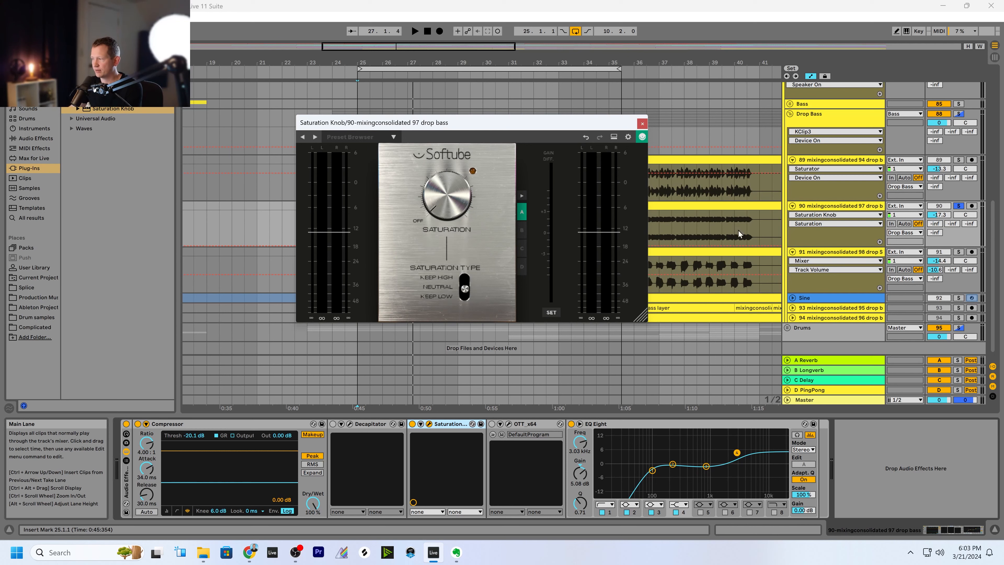
drag(549, 126, 544, 125)
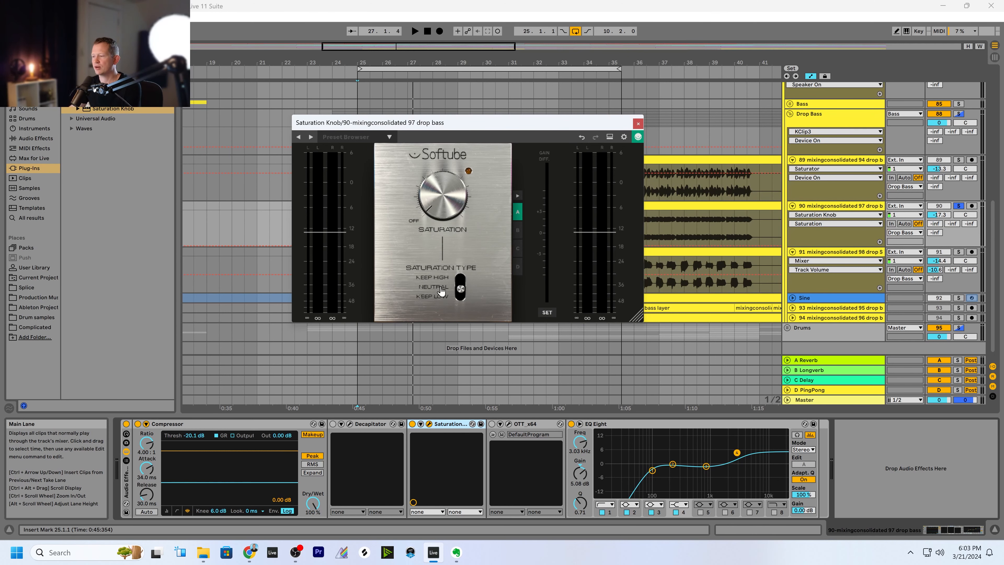
- Play the 97 drop bass while raising the Saturation Knob's saturation to 1.6, and in a second playback to 5.2
key(space)
drag(435, 210, 439, 196)
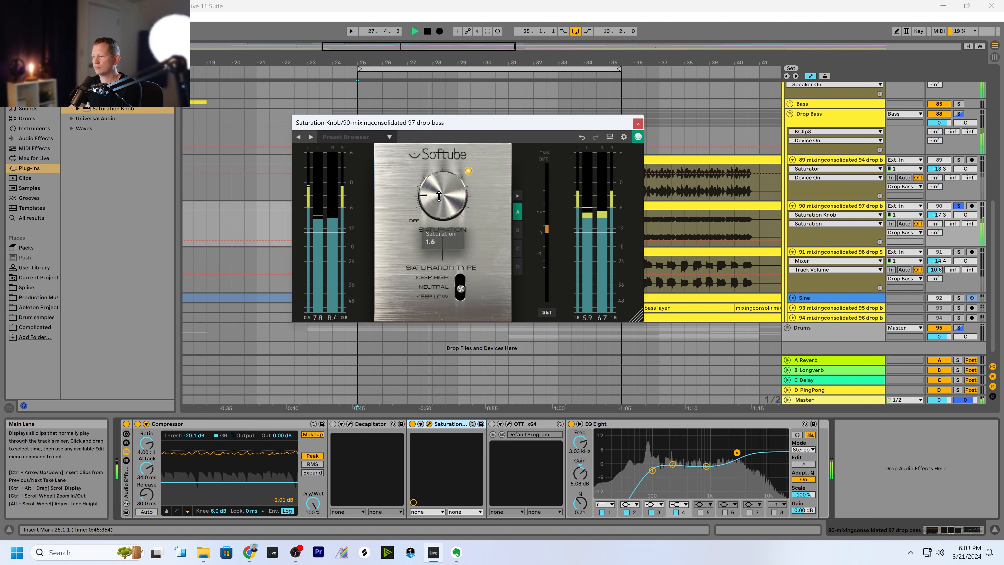
key(space)
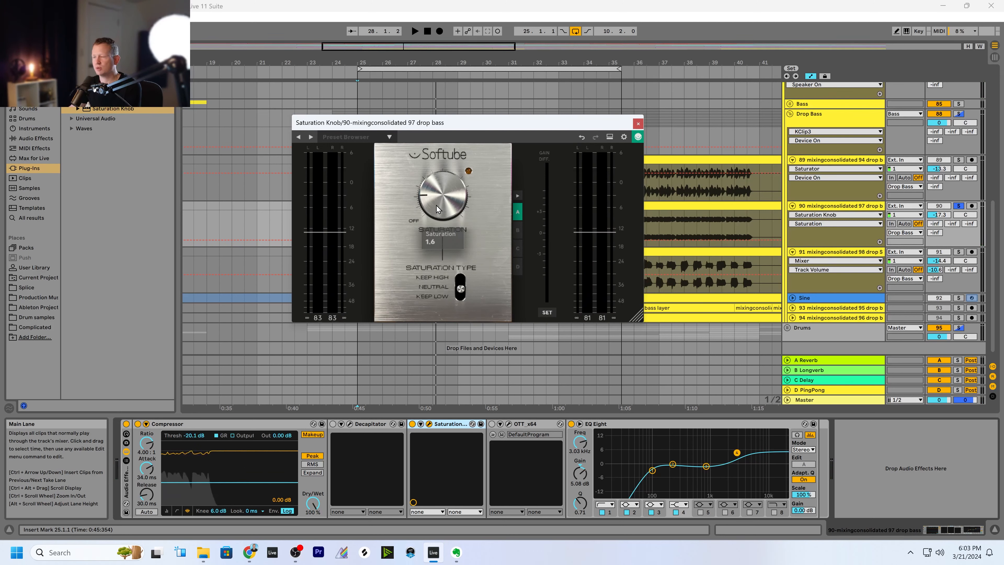
key(space)
drag(437, 214, 439, 180)
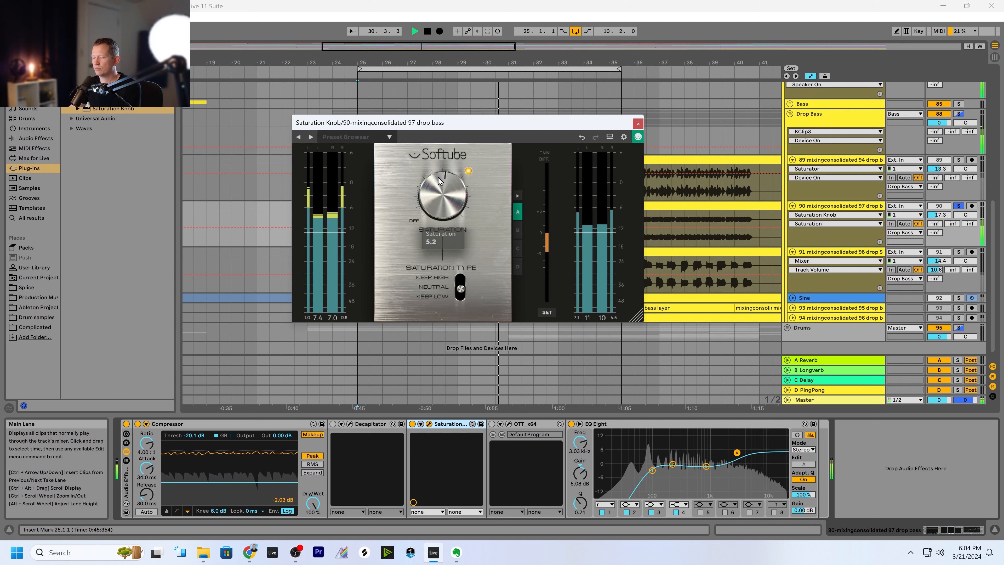
key(space)
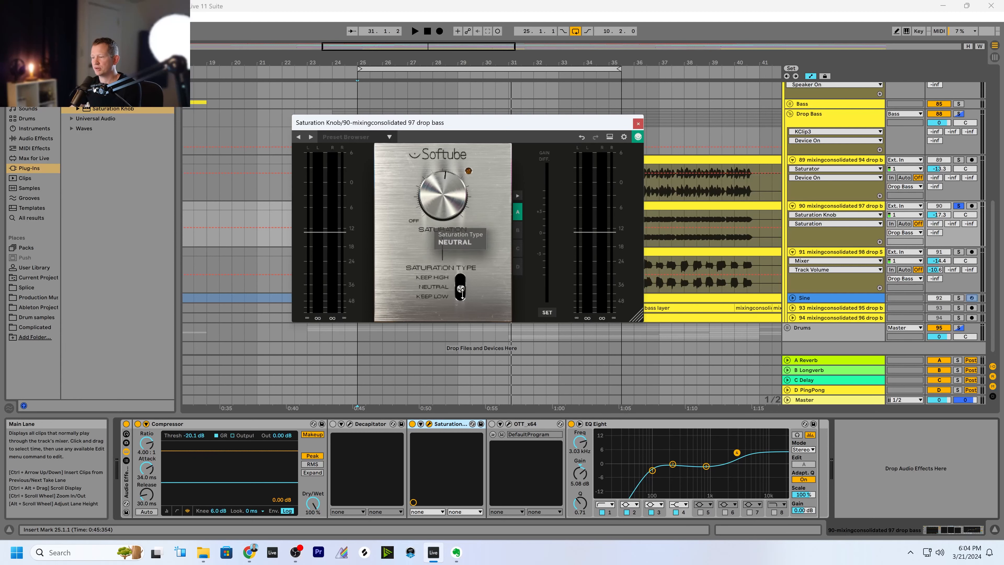
- Compare the Keep Low, Keep High and Neutral saturation types during playback, and leave the Saturation Knob on Neutral
key(space)
drag(460, 299, 460, 310)
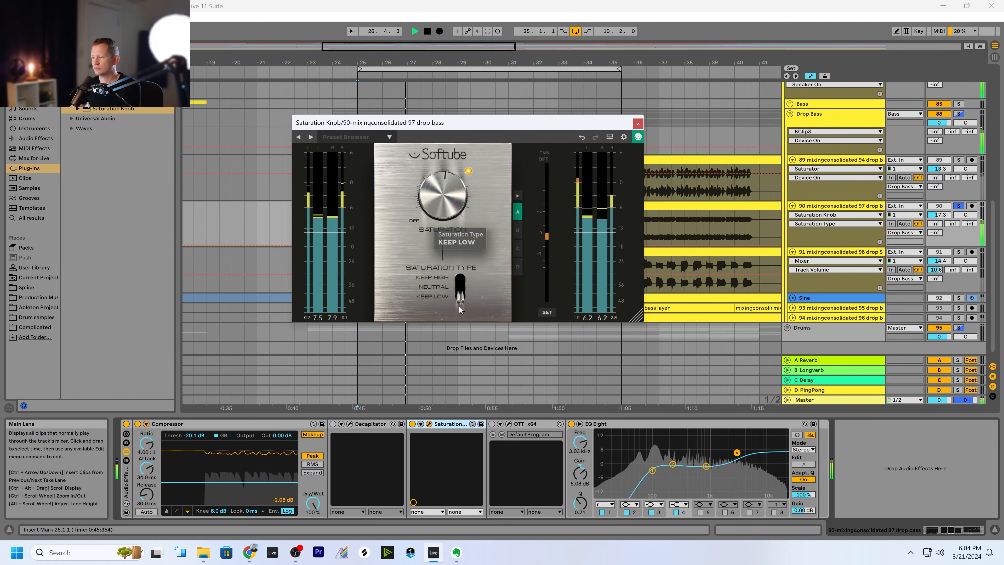
drag(460, 309, 468, 260)
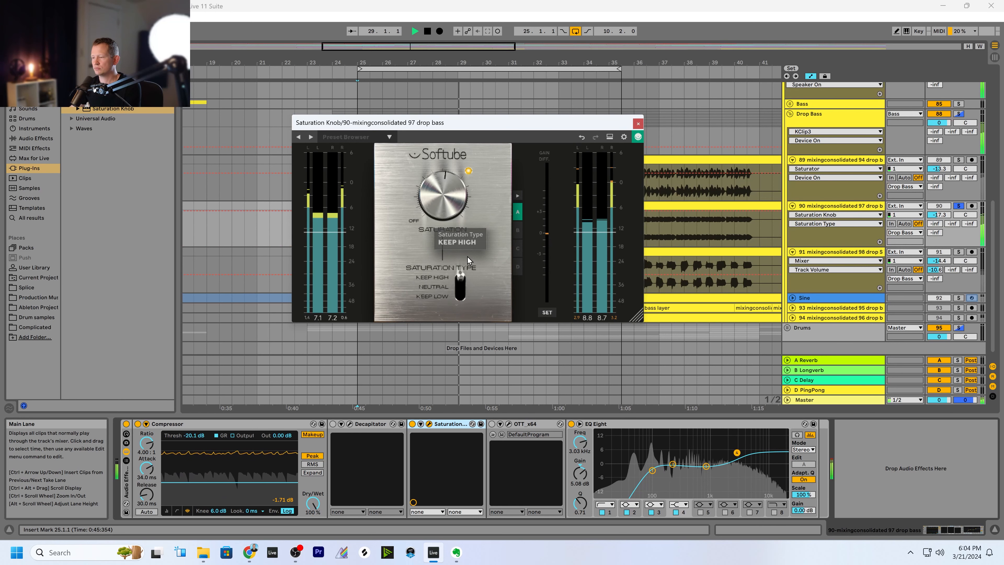
drag(467, 260, 464, 266)
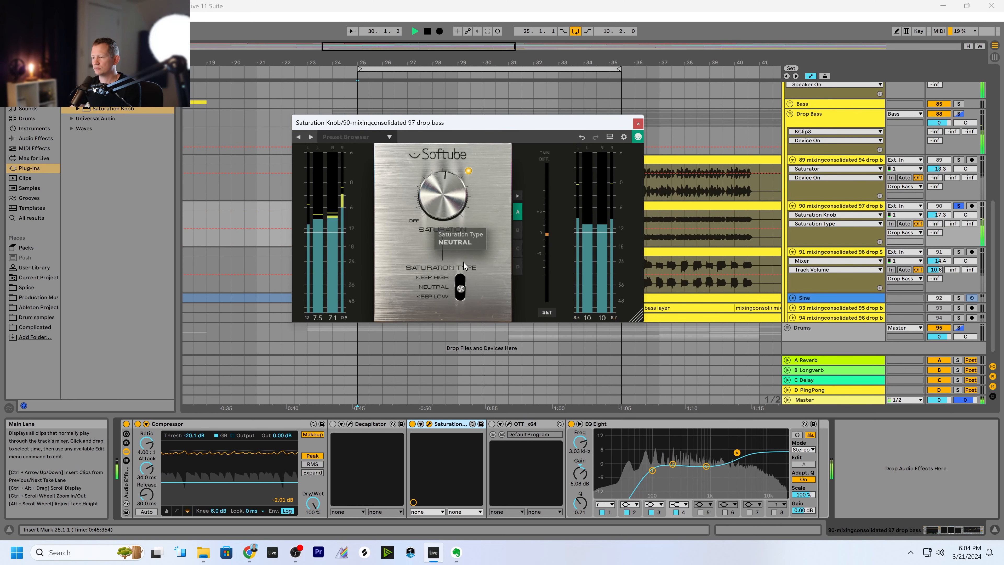
drag(464, 265, 465, 280)
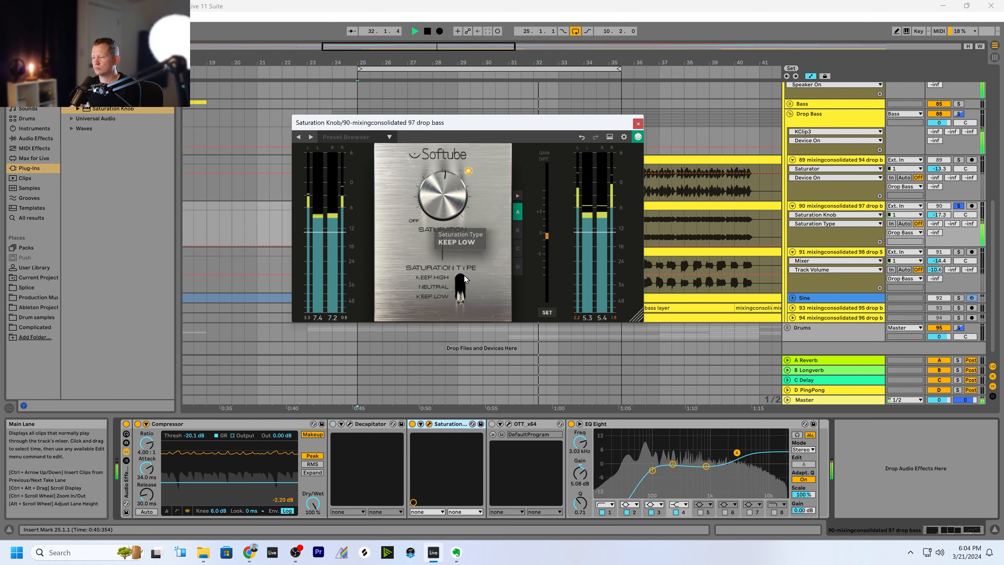
drag(466, 279, 466, 252)
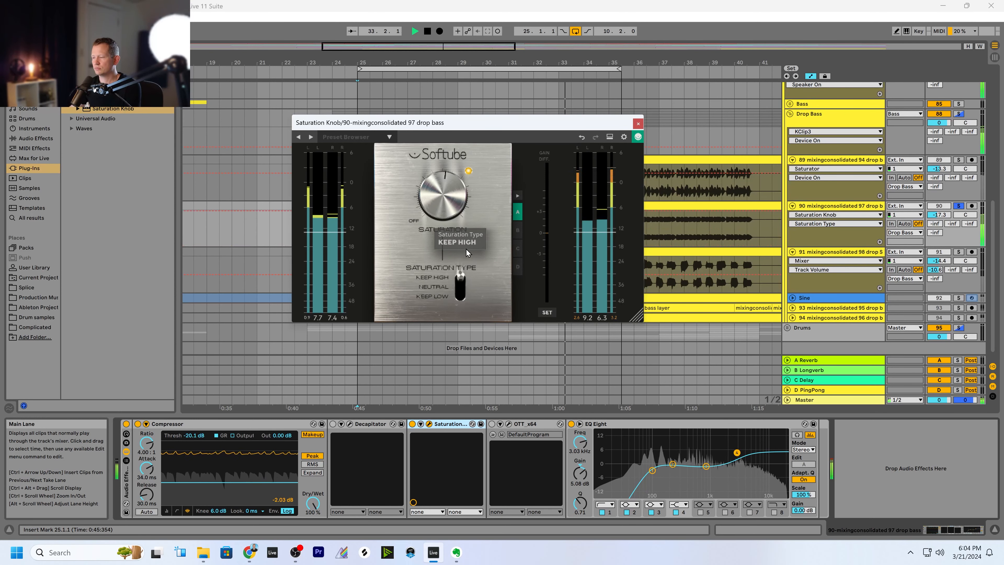
key(space)
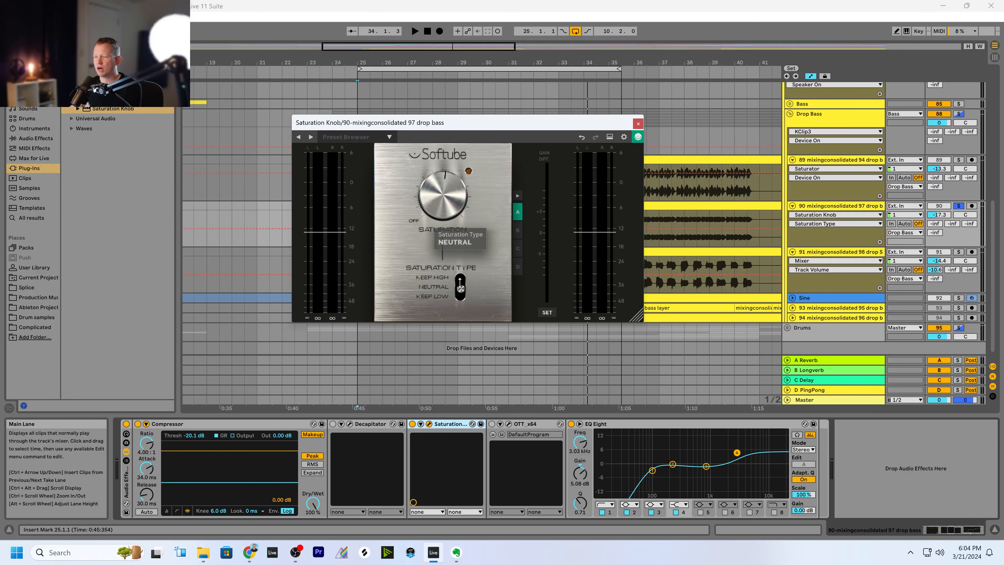
drag(460, 279, 461, 287)
- Close the Saturation Knob's window and switch the device off and back on
click(638, 125)
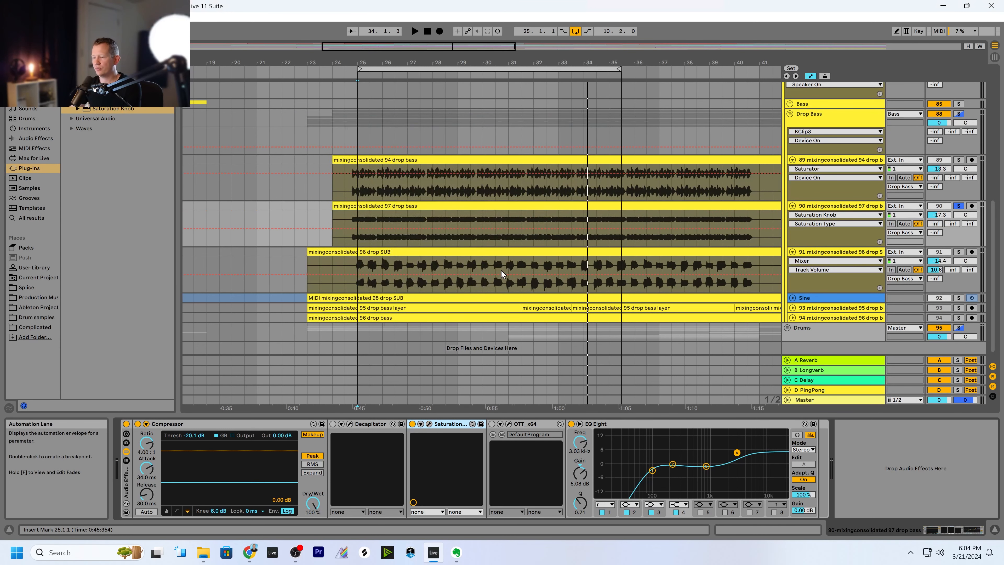
click(412, 425)
click(413, 424)
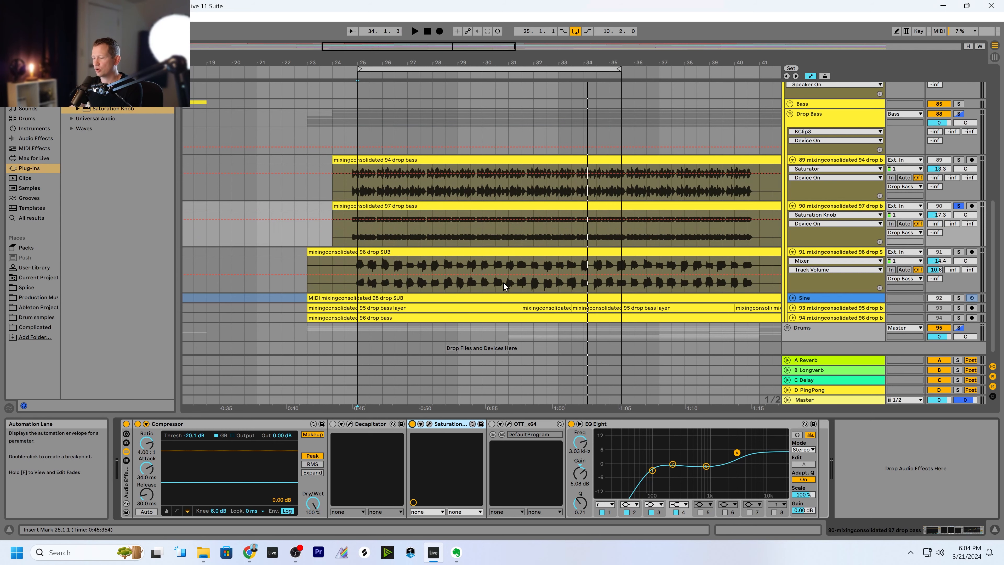
- Add a Saturation Knob to the unfolded Mids.Highs group, set its saturation to 0.6, and close its window
scroll(513, 269, up, 5)
click(812, 152)
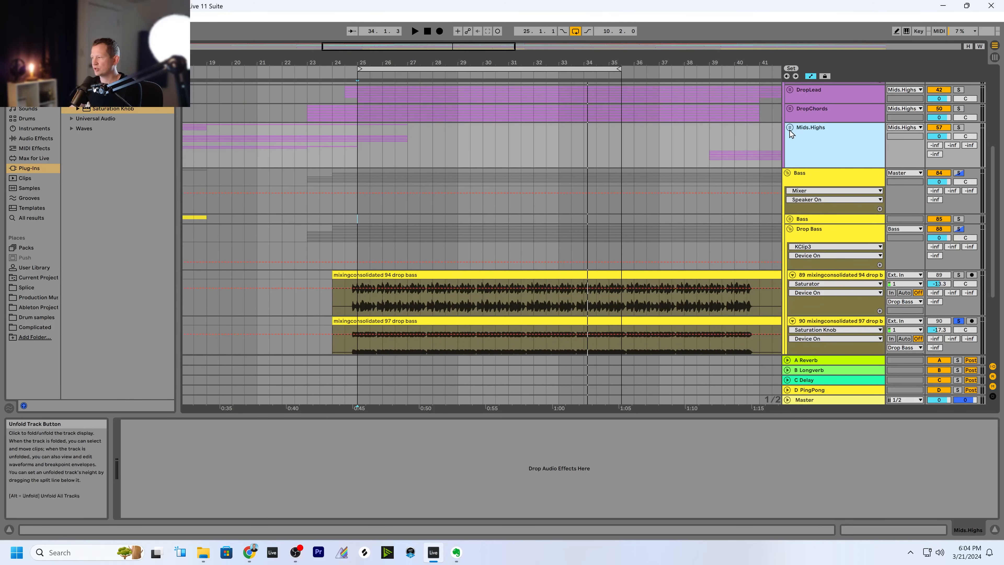
click(790, 128)
click(614, 144)
drag(612, 139, 803, 134)
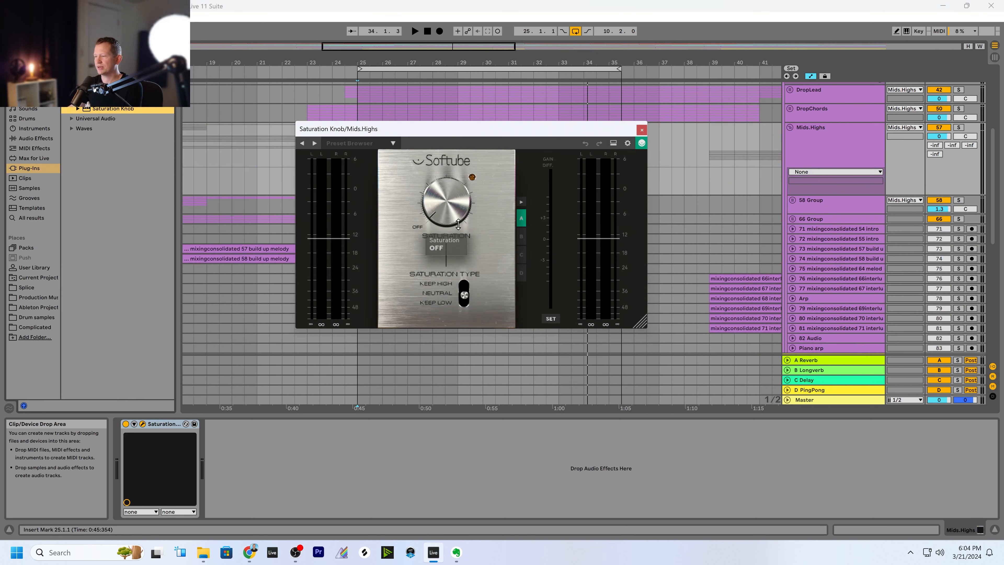
drag(438, 205, 441, 206)
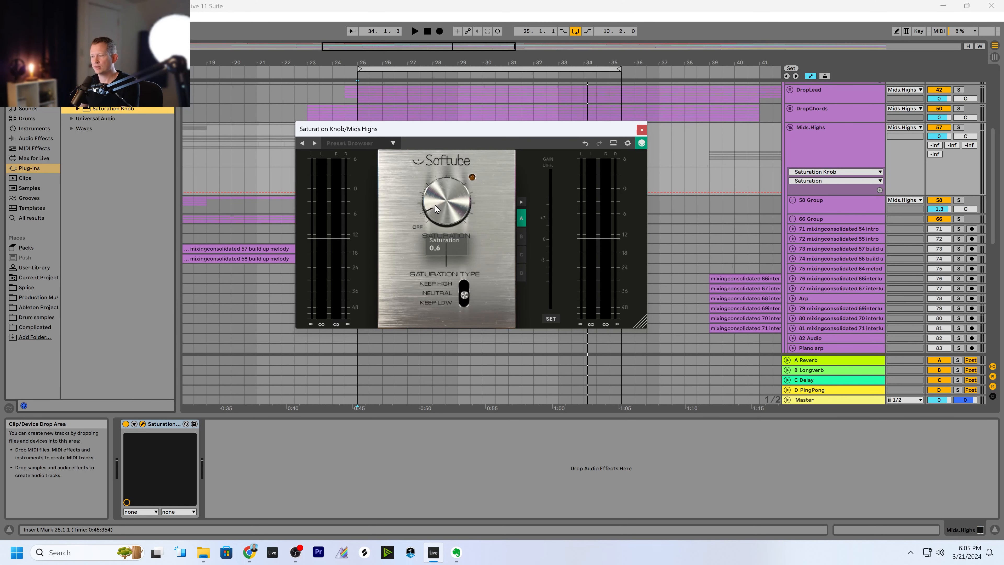
click(641, 130)
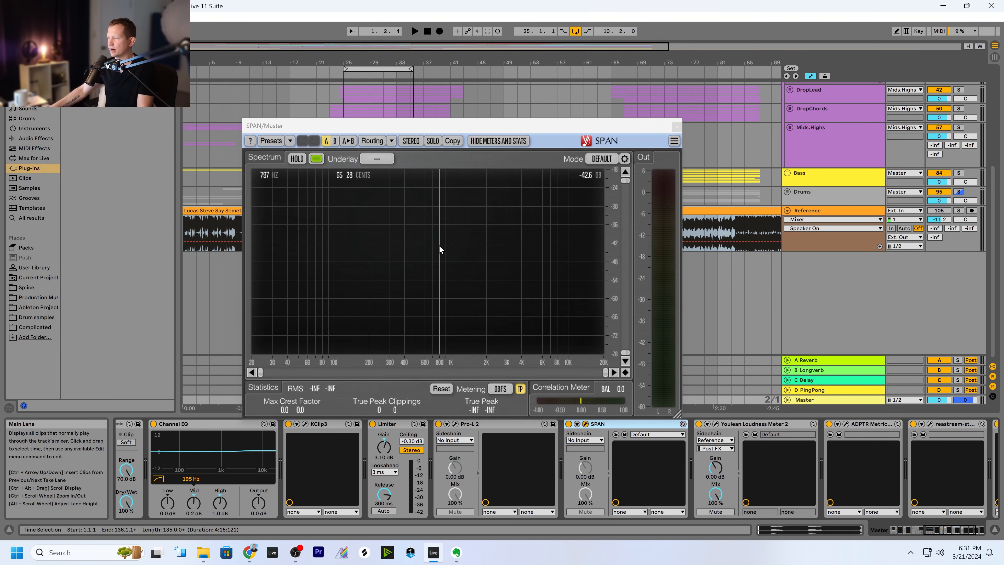
click(832, 239)
click(815, 213)
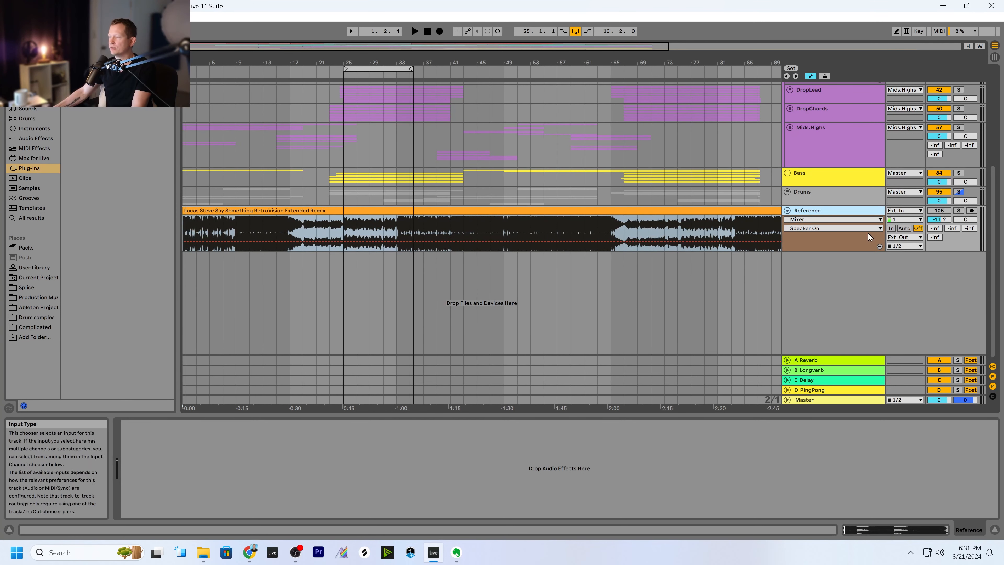
click(909, 237)
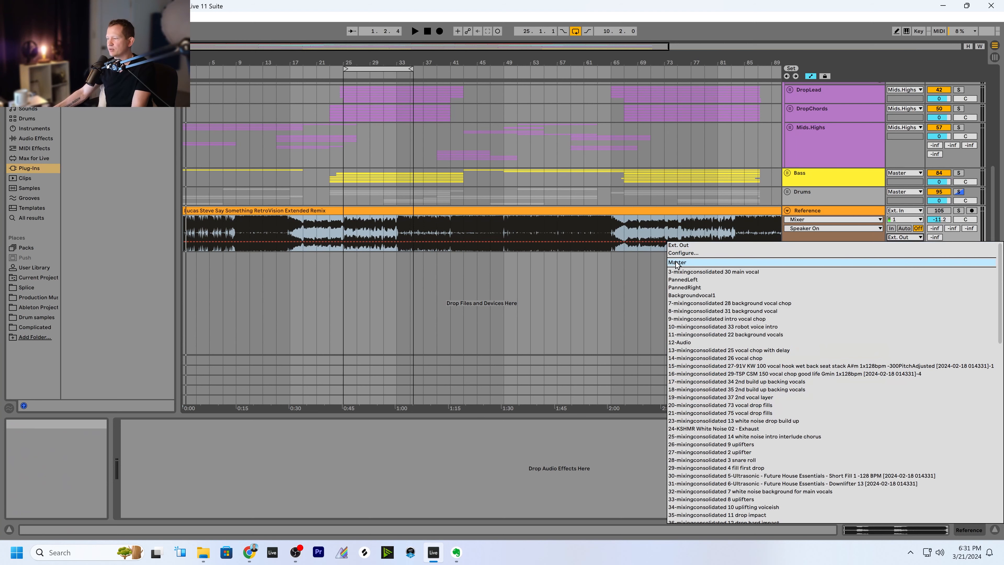
click(582, 351)
click(805, 401)
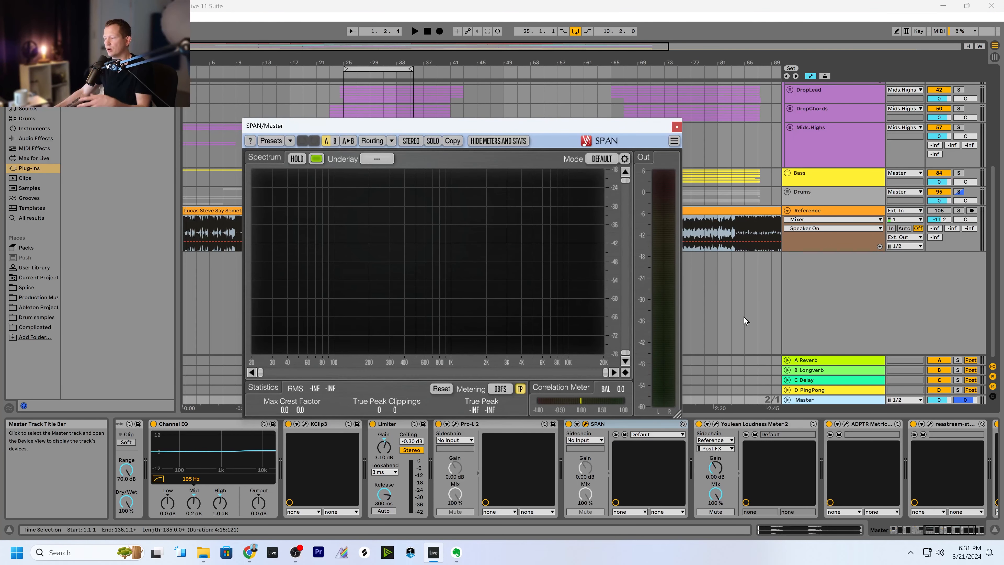
click(802, 246)
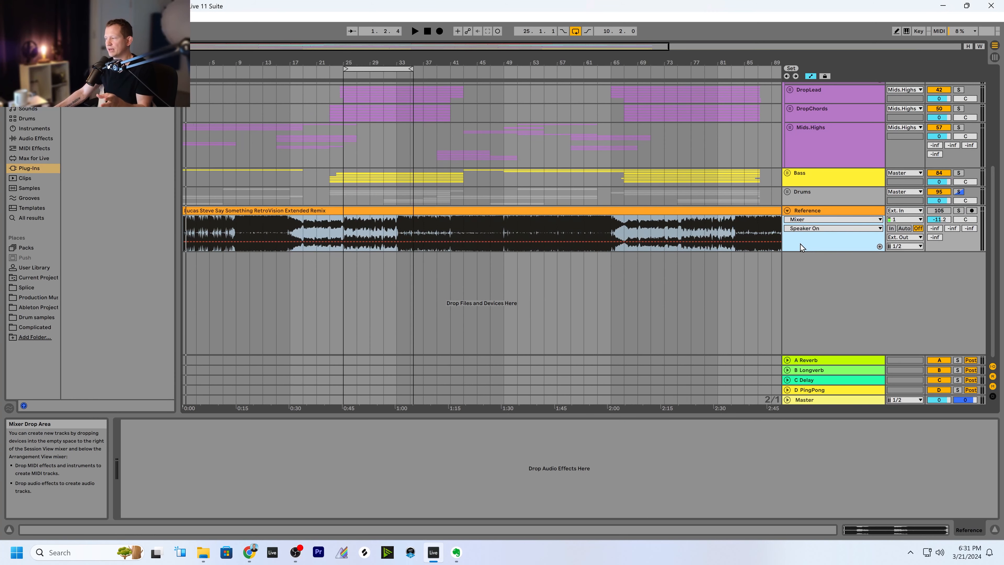
click(806, 400)
- Set the sidechain input of SPAN on the Master to the Reference track
drag(460, 126, 457, 88)
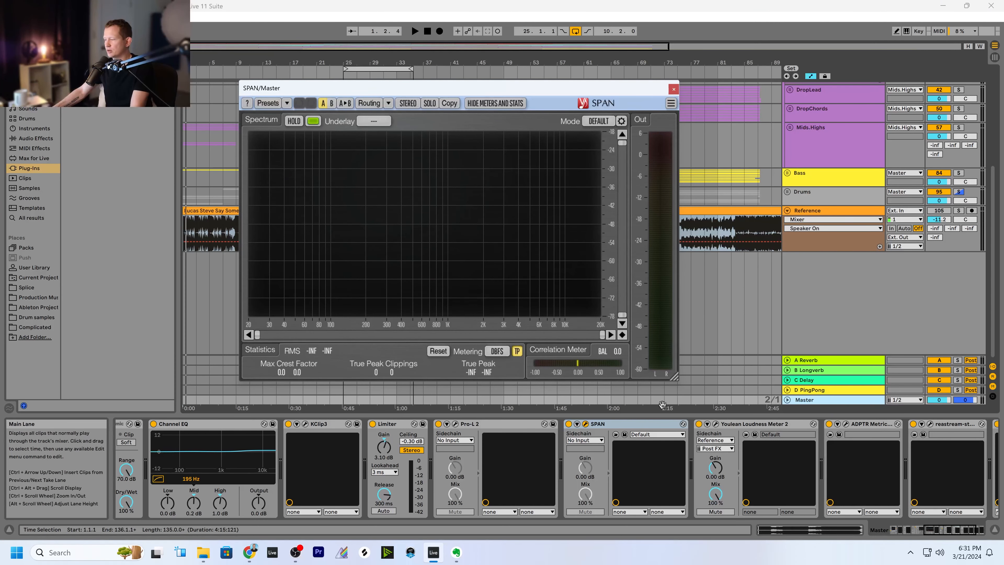
click(598, 440)
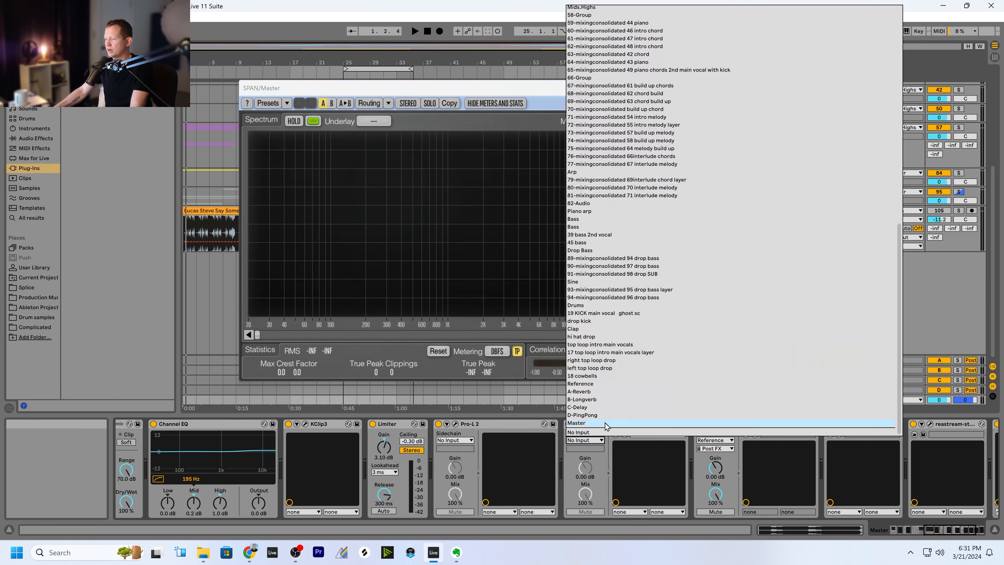
click(586, 384)
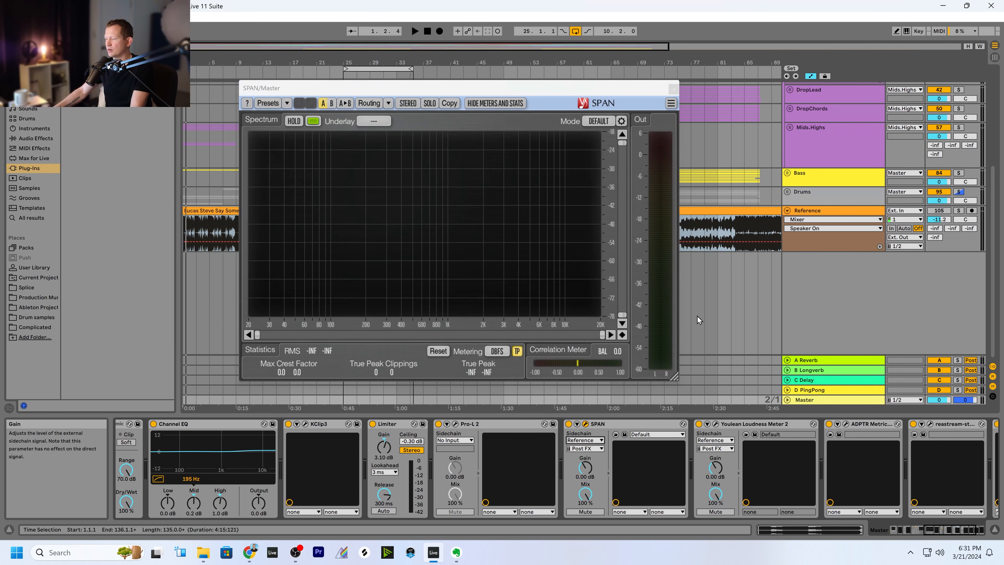
- Change SPAN's spectrum colour from green to blue
drag(397, 88, 442, 101)
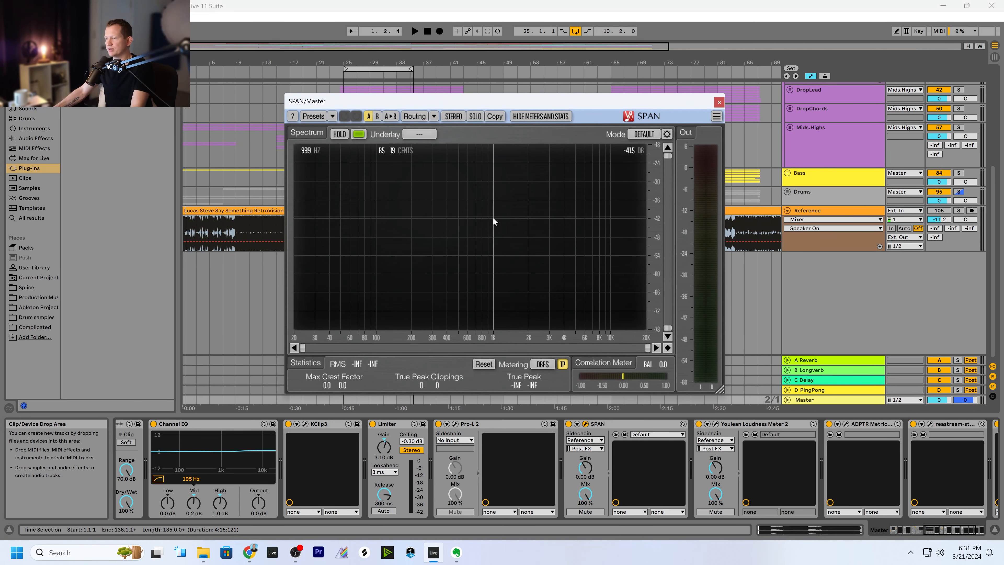
click(357, 134)
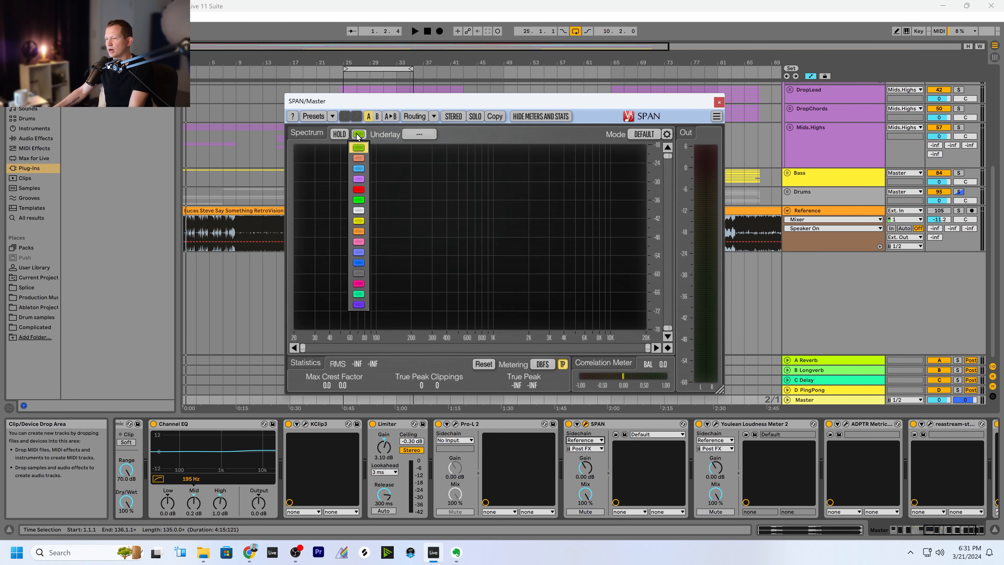
click(356, 263)
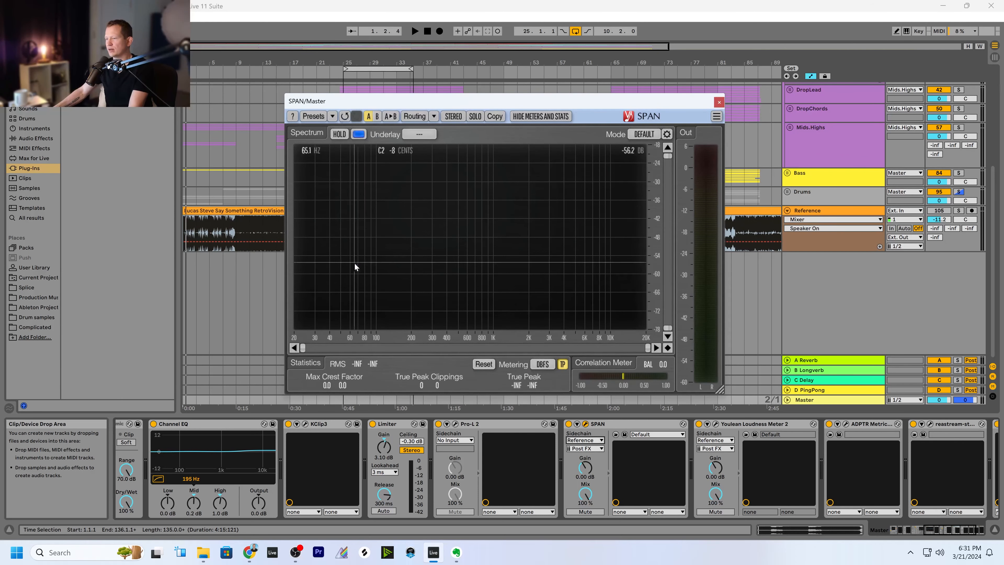
- Play the song briefly with SPAN in view to examine the blue spectrum on the Master
drag(422, 101, 406, 103)
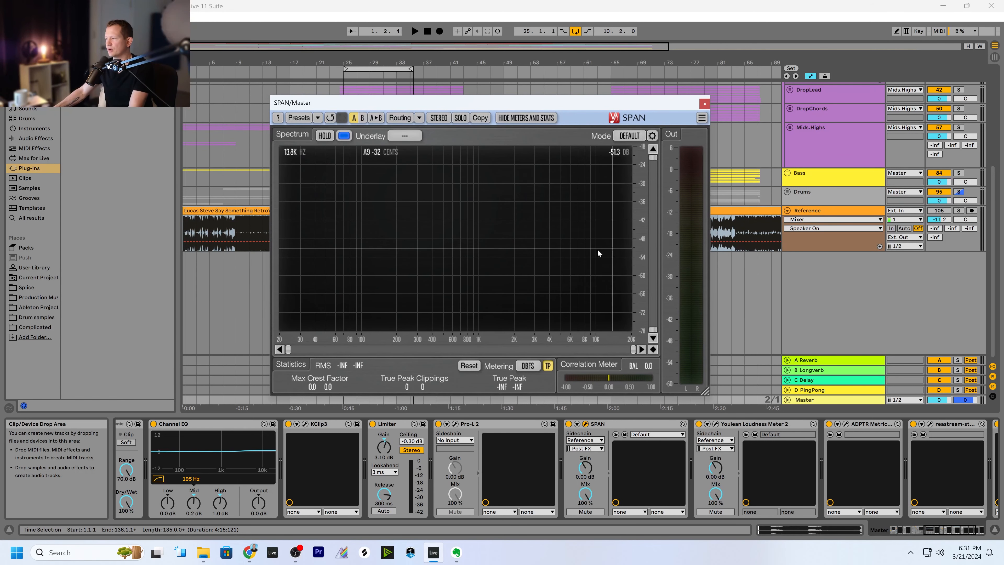
key(space)
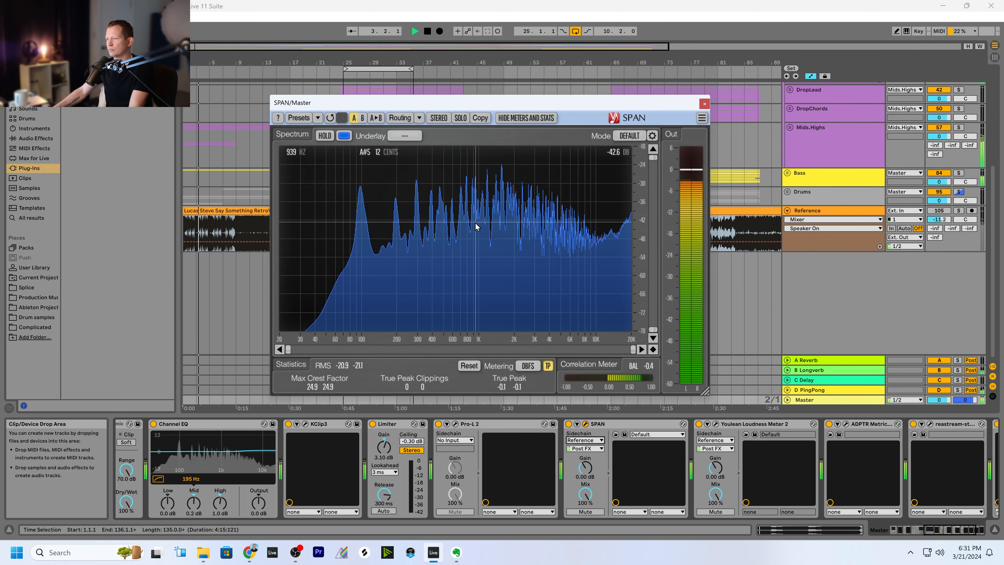
key(space)
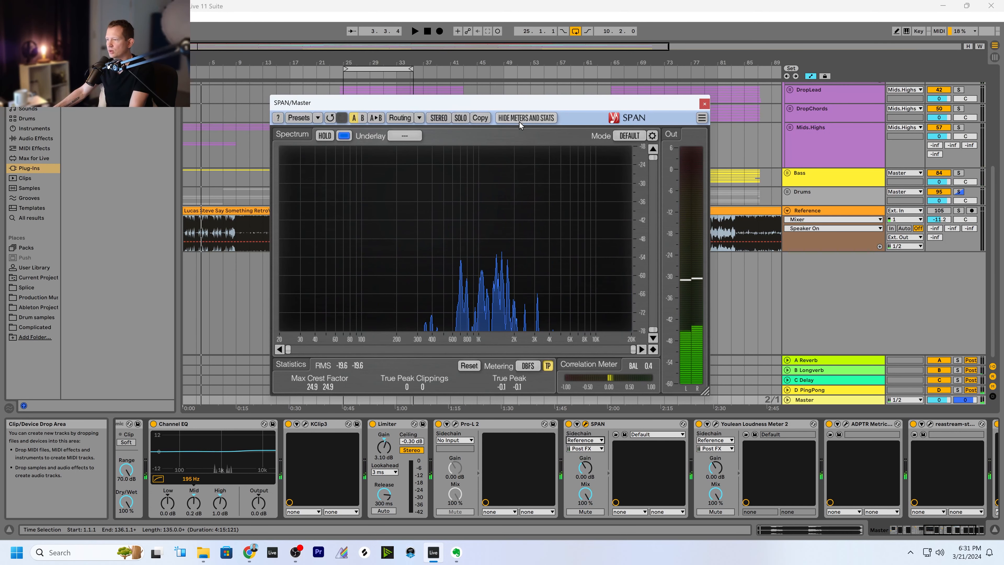
- Set SPAN's FFT block size to 8192 and play the song briefly to check the spectrum
click(652, 135)
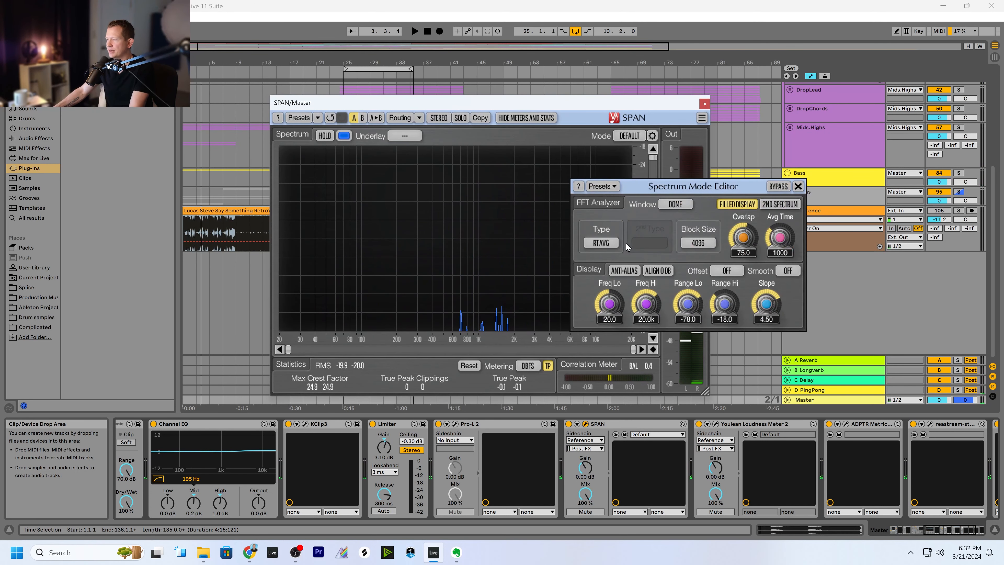
drag(672, 186, 560, 148)
click(584, 204)
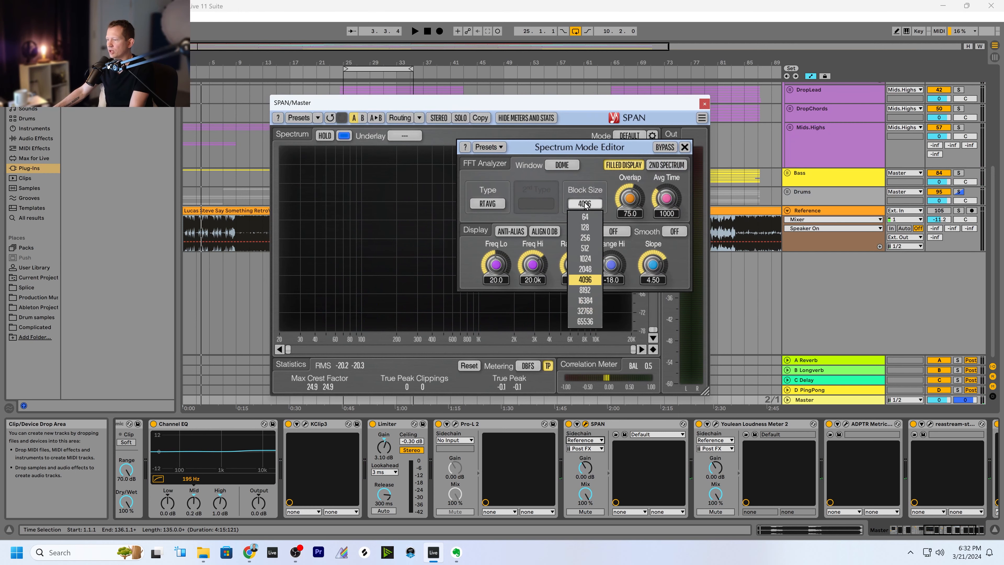
click(583, 290)
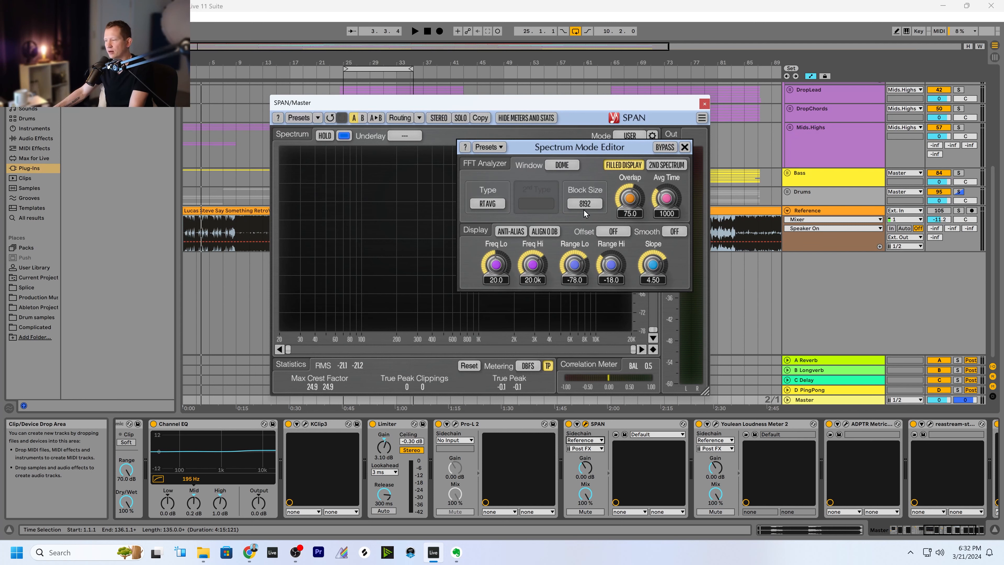
click(684, 146)
key(space)
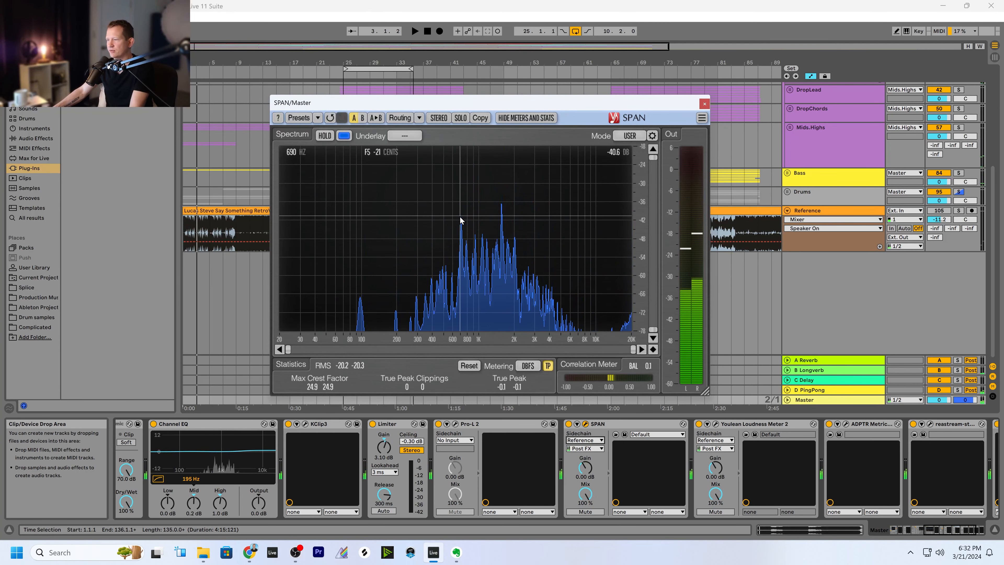
drag(468, 104, 466, 103)
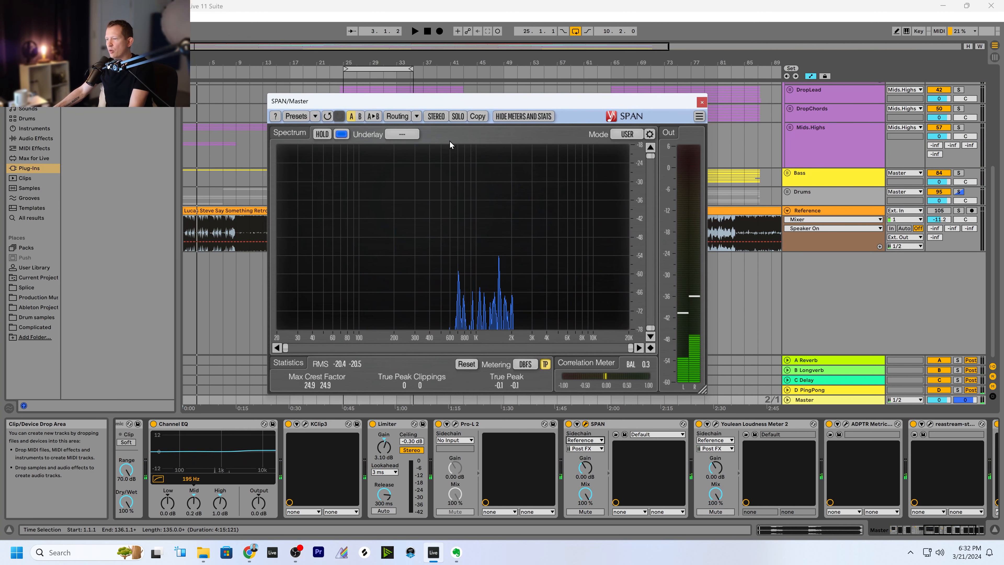
- Route SPAN's third and fourth inputs to channels 3 and 4
click(398, 116)
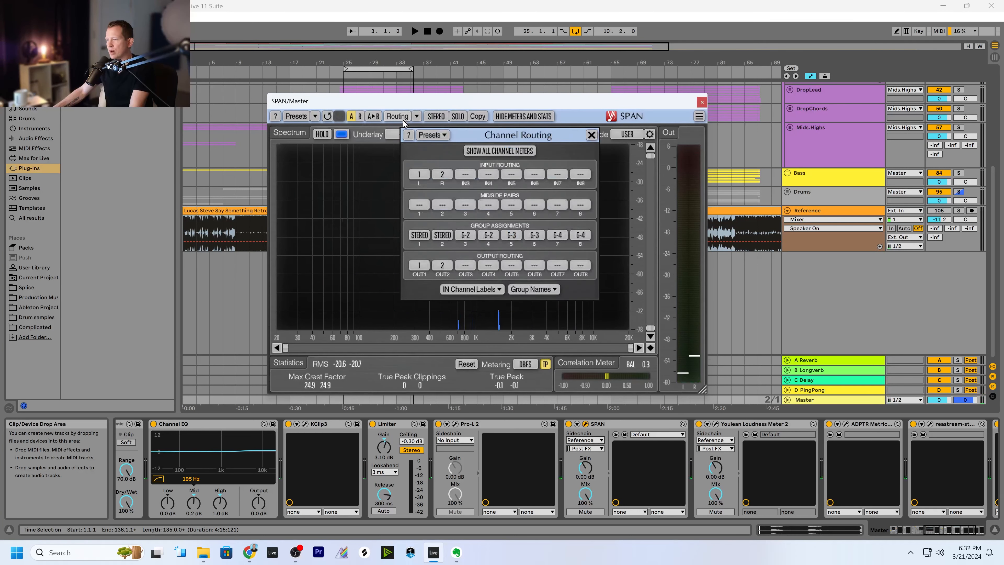
click(465, 174)
click(466, 219)
click(488, 174)
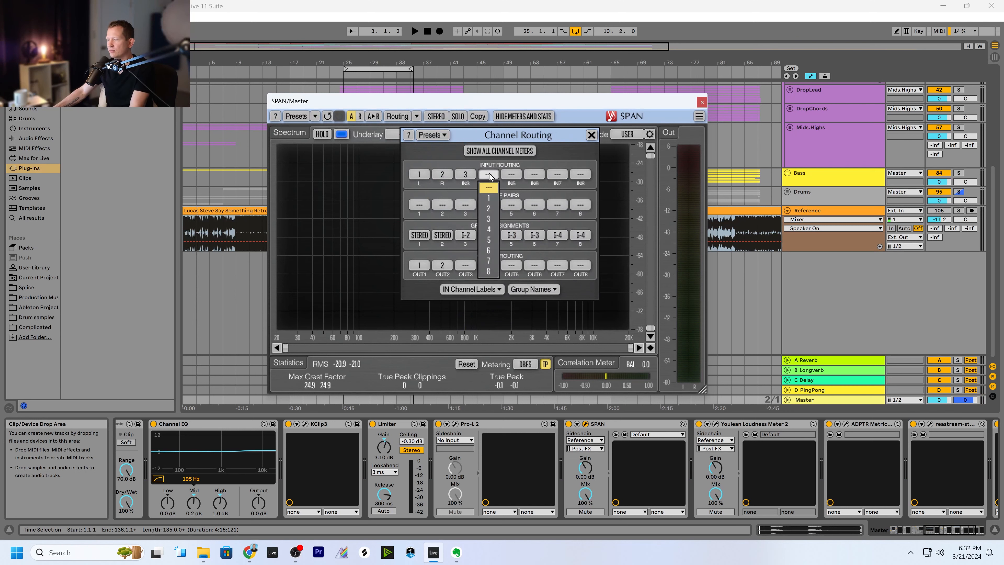
click(489, 229)
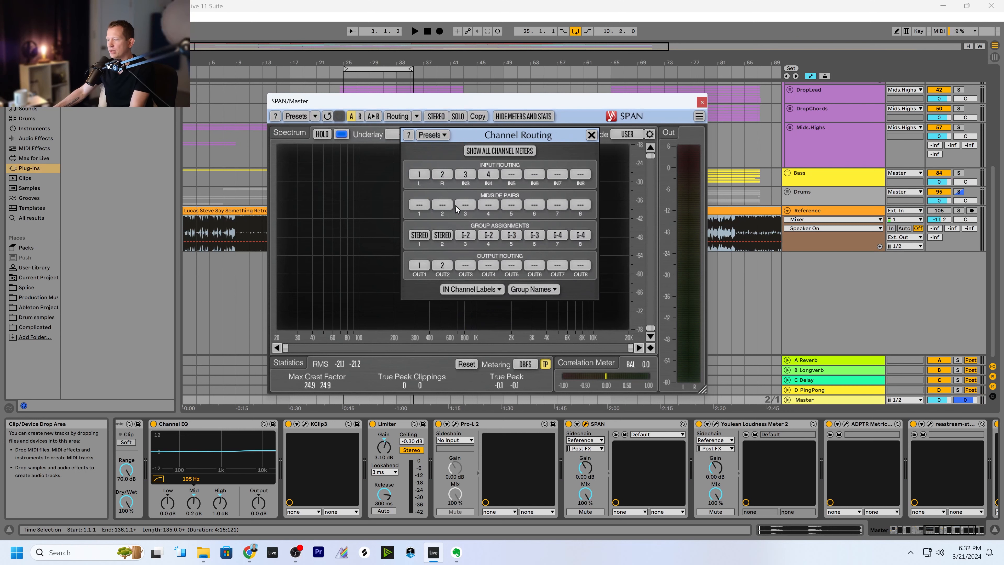
- Rename SPAN's Group 1 to Master and Group 2 to REF, and leave the channel routing settings
click(526, 290)
click(671, 156)
key(BackSpace)
key(BackSpace)
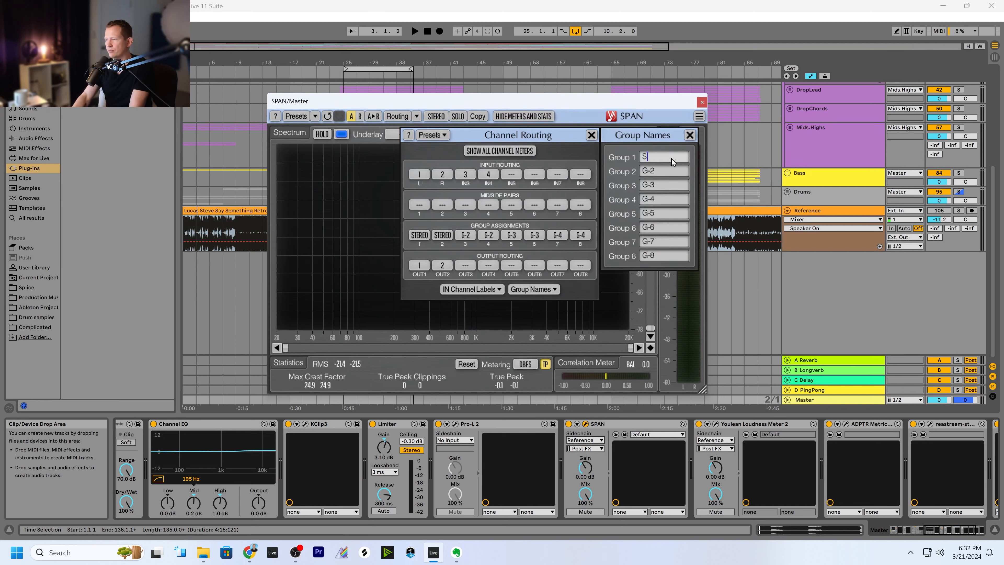
text(Master)
key(Return)
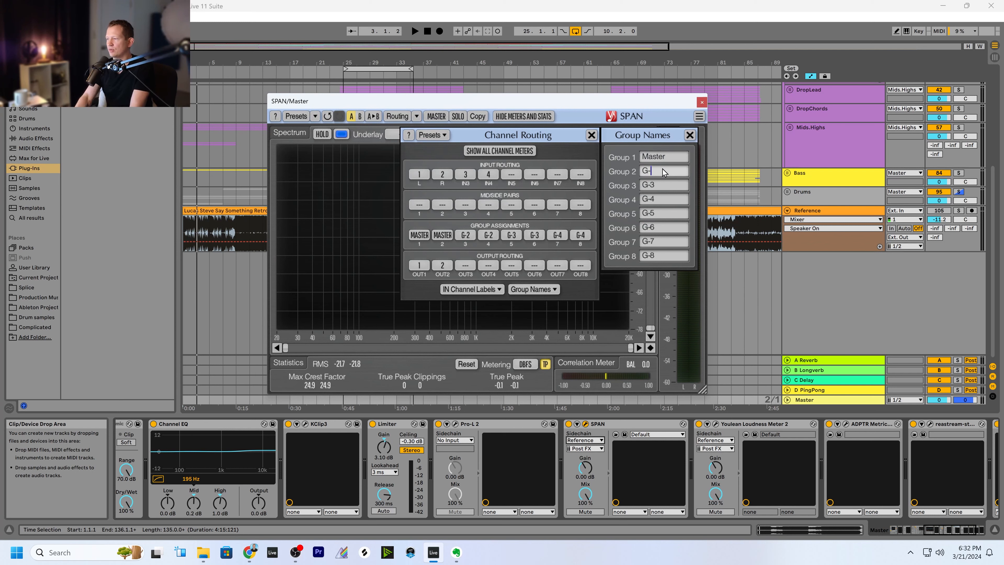
text(REF)
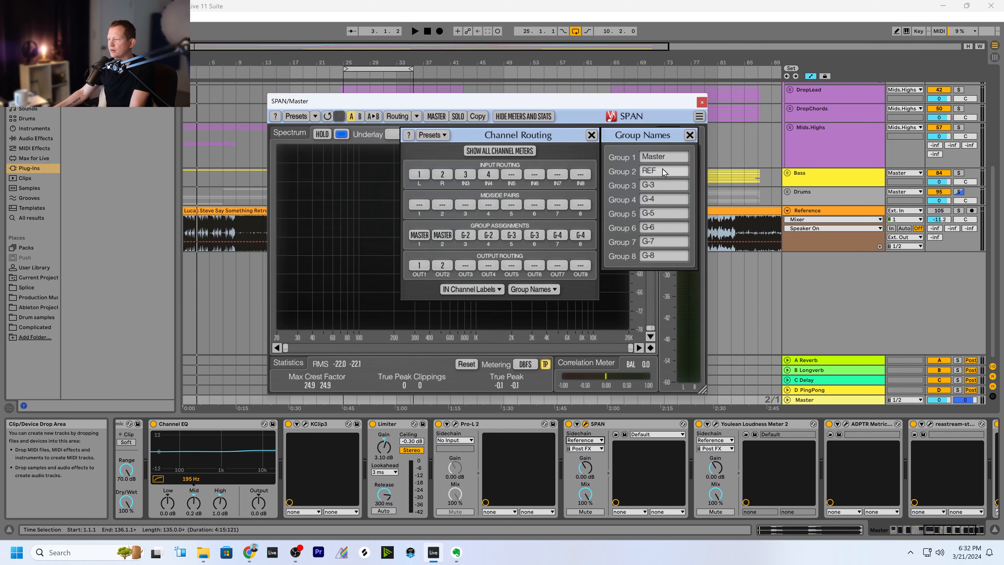
click(690, 134)
click(591, 135)
drag(387, 101, 391, 106)
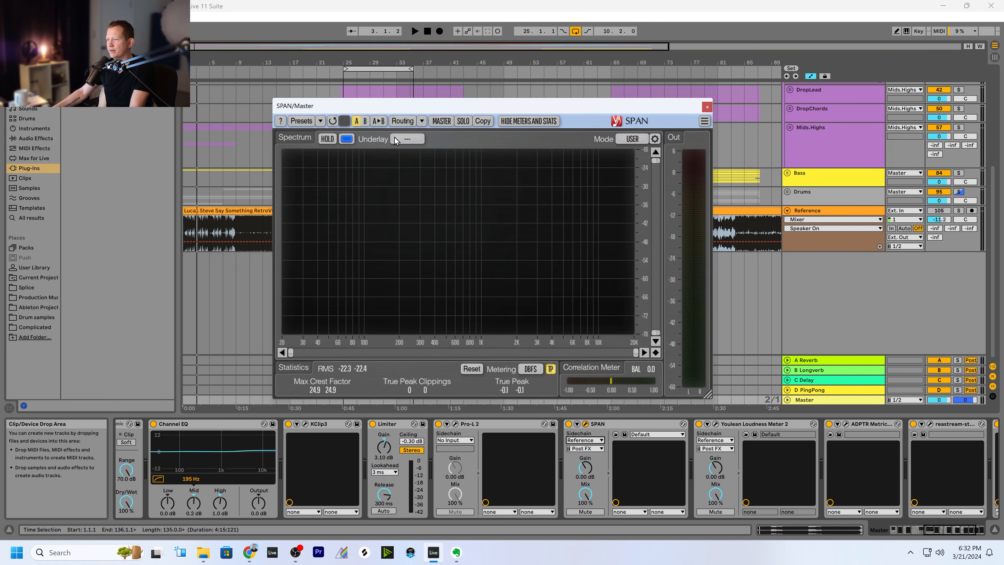
- Change the REF group's spectrum colour to red and return to the Master group
click(441, 121)
click(441, 145)
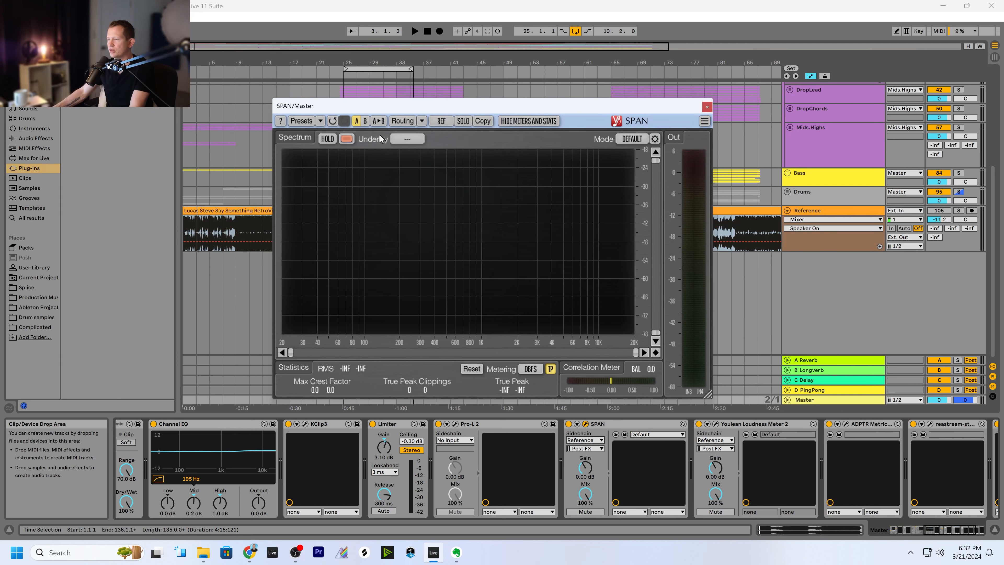
click(347, 138)
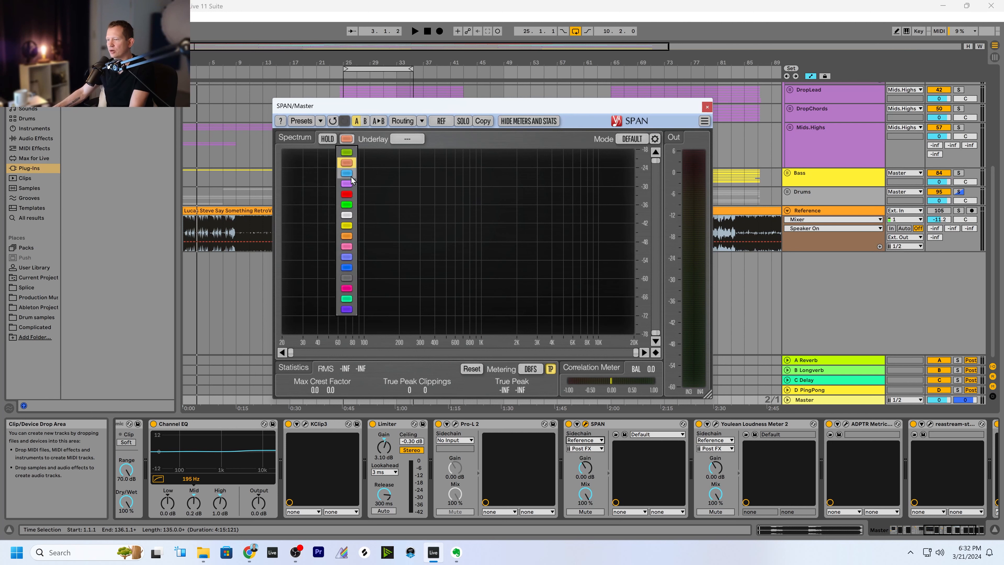
click(348, 193)
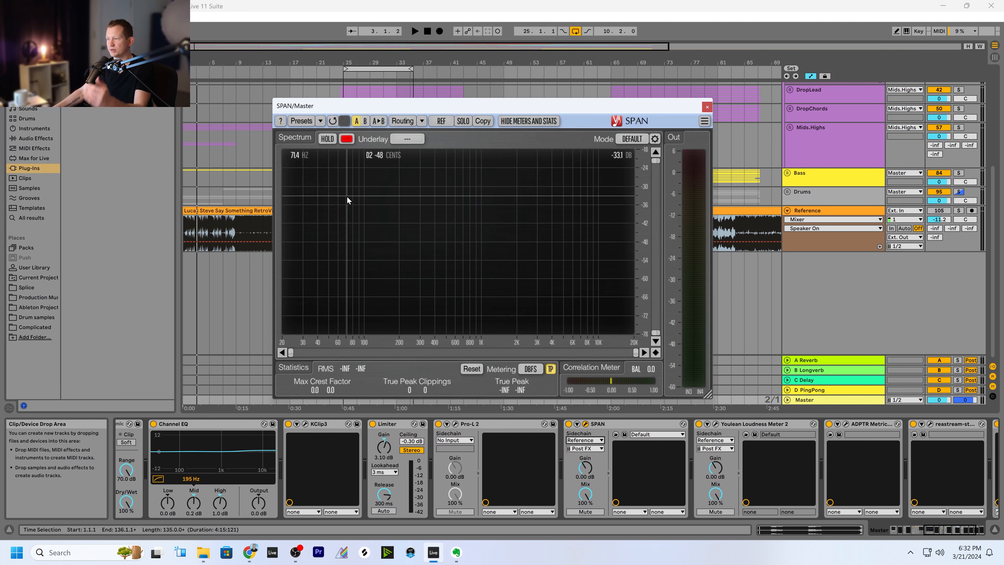
click(441, 121)
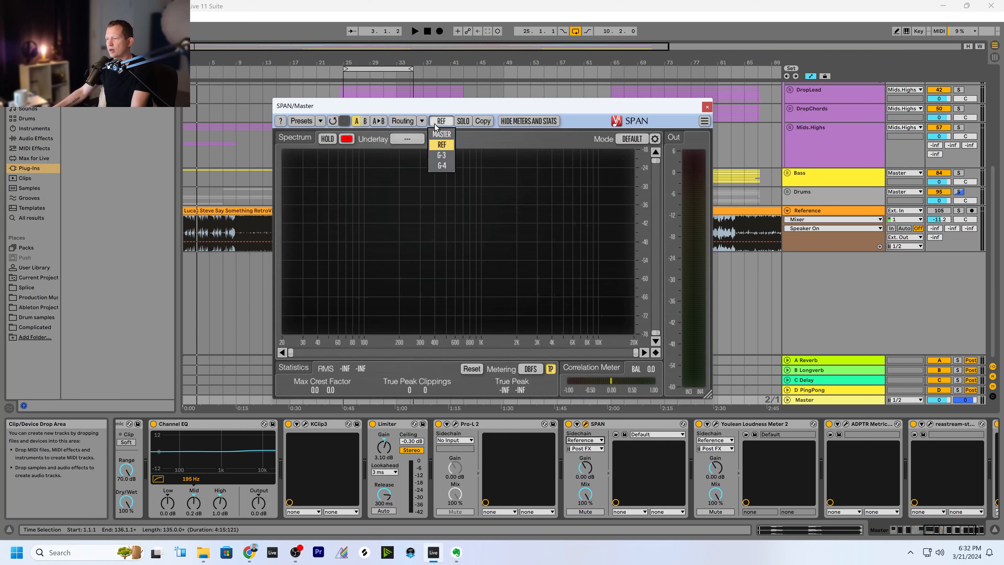
click(441, 135)
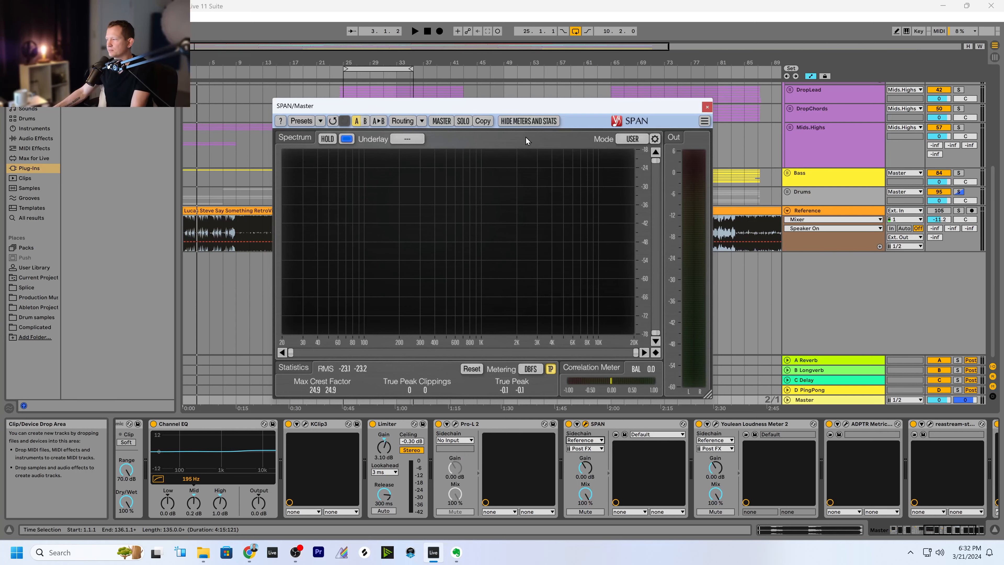
- Play the song briefly, examine the REF group's spectrum, and return to the Master group
key(space)
click(442, 121)
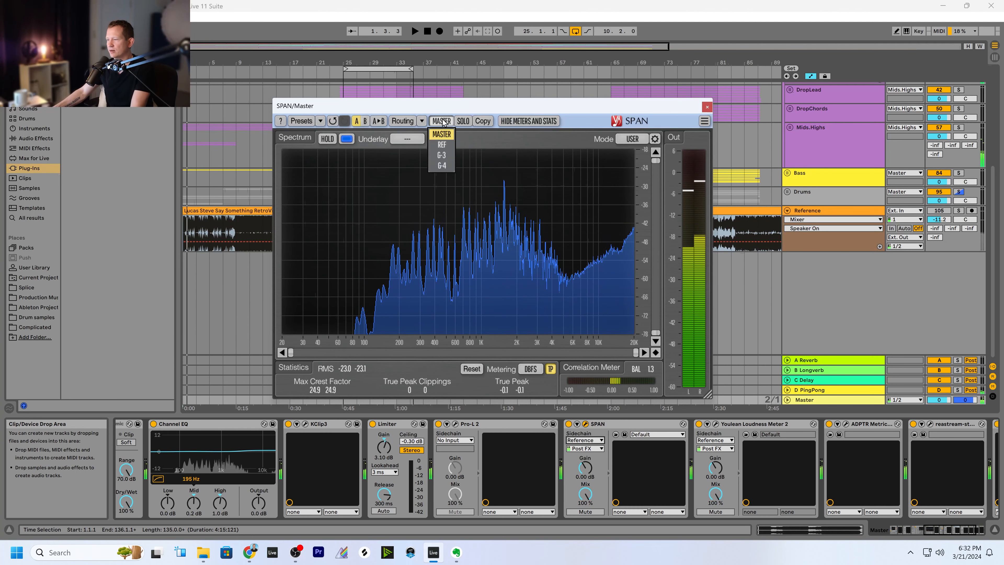
click(442, 145)
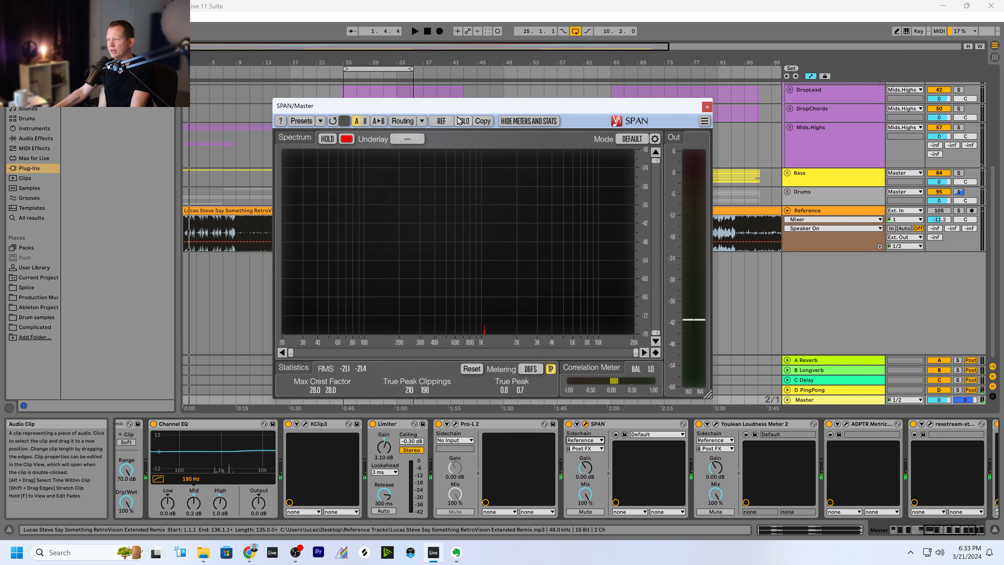
click(439, 120)
click(439, 134)
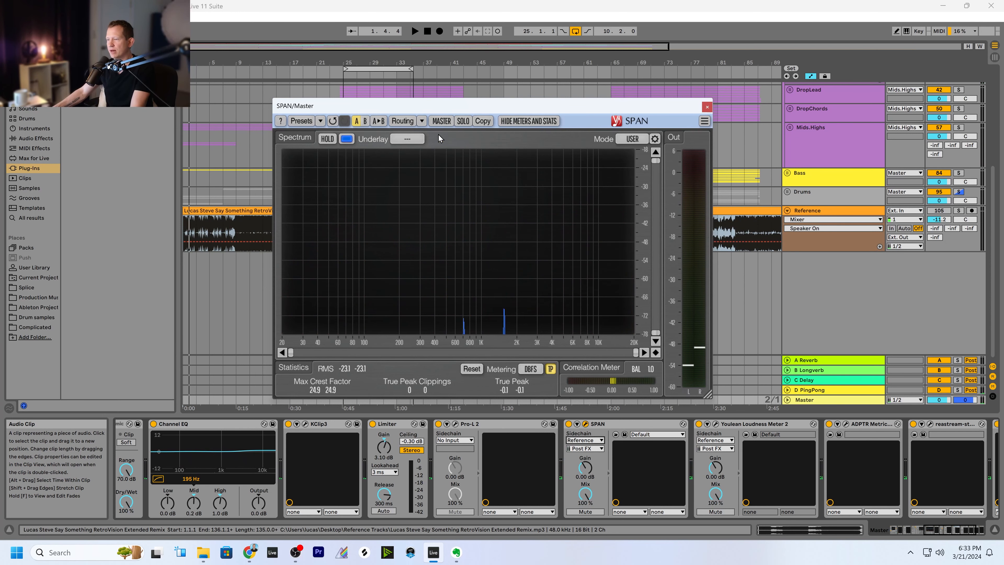
- Underlay the REF spectrum beneath the Master spectrum, play the song briefly to compare them, and close SPAN
click(410, 140)
click(411, 174)
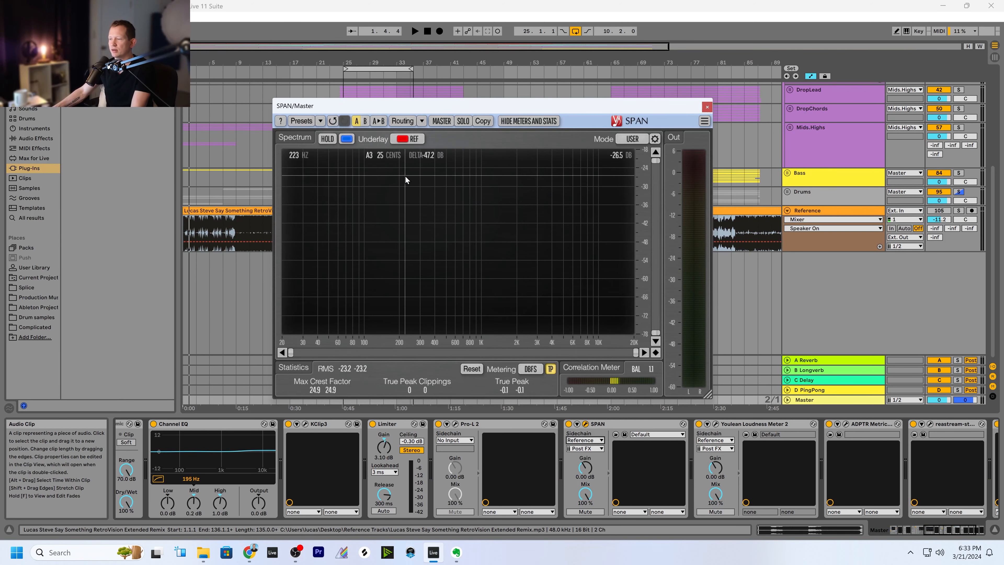
drag(441, 106, 446, 93)
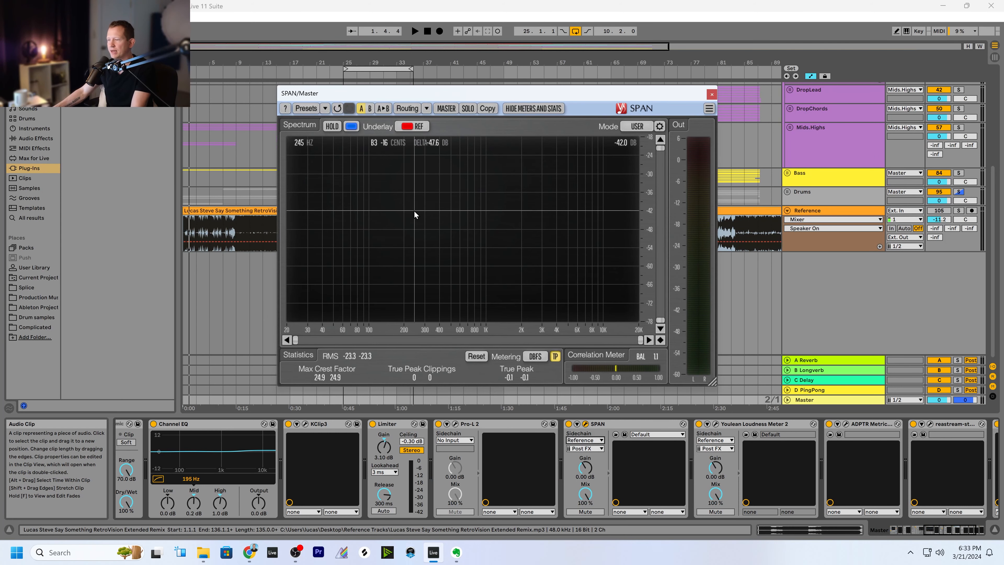
key(space)
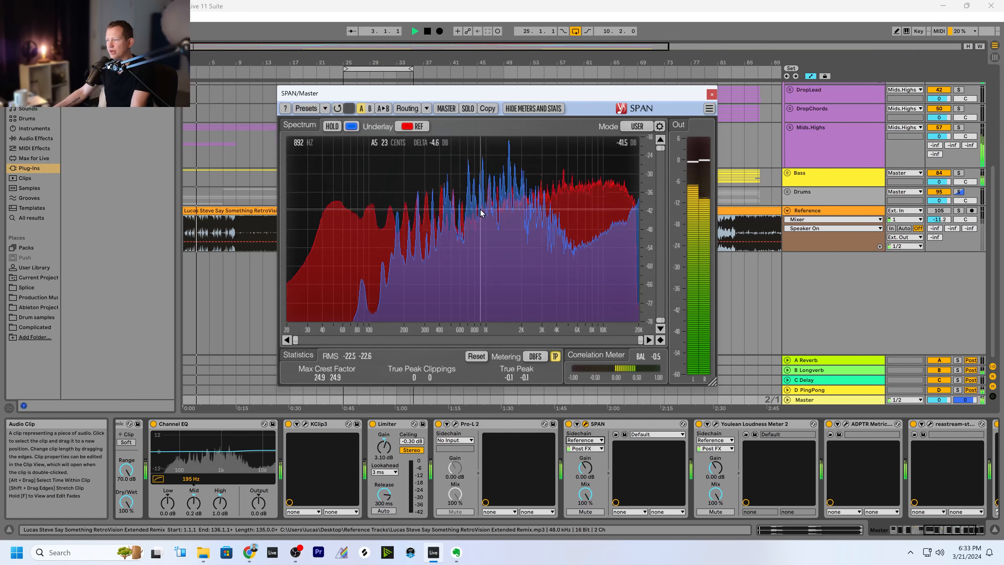
key(space)
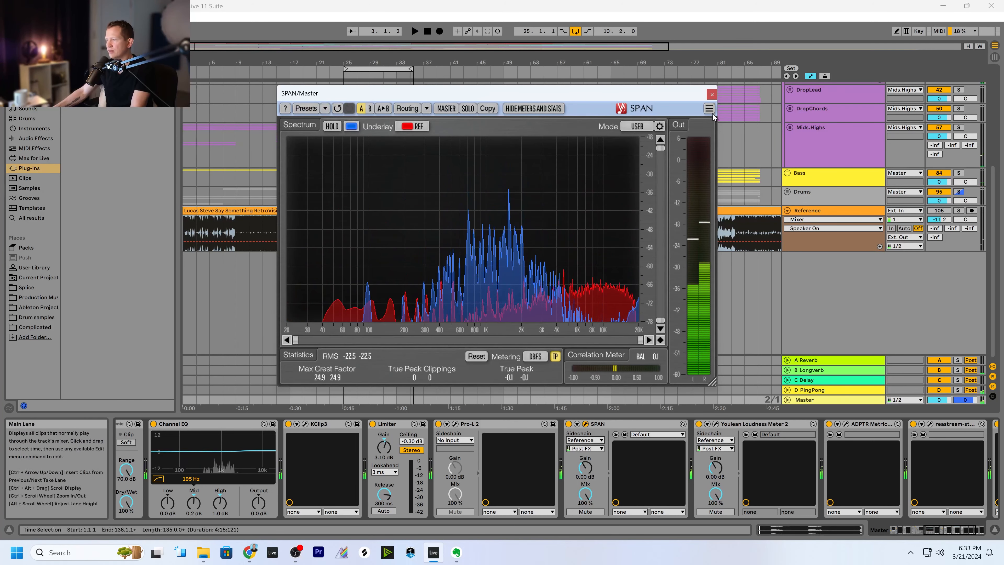
click(712, 95)
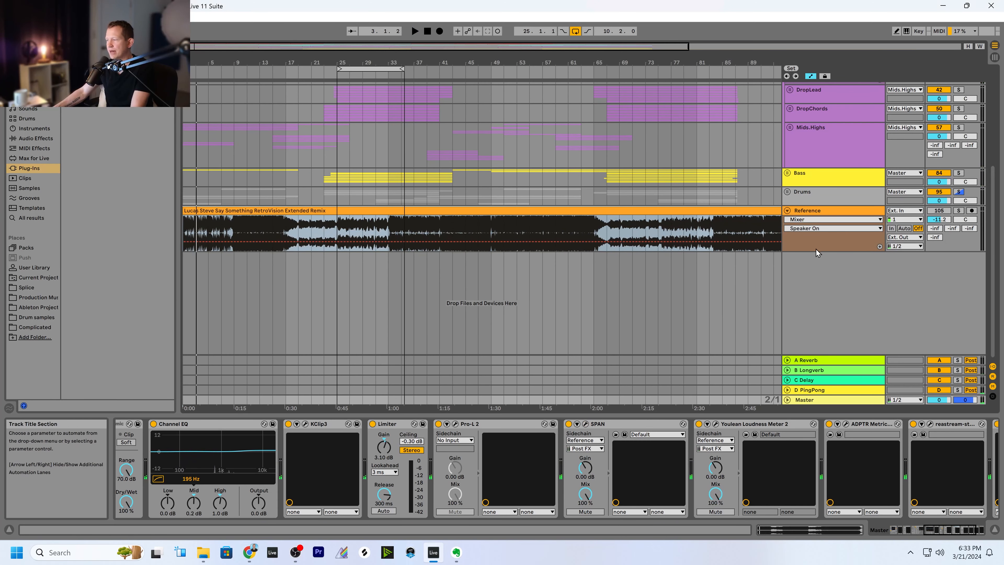
- Solo the Reference track and listen to it briefly from bar 41
click(440, 228)
click(958, 210)
key(space)
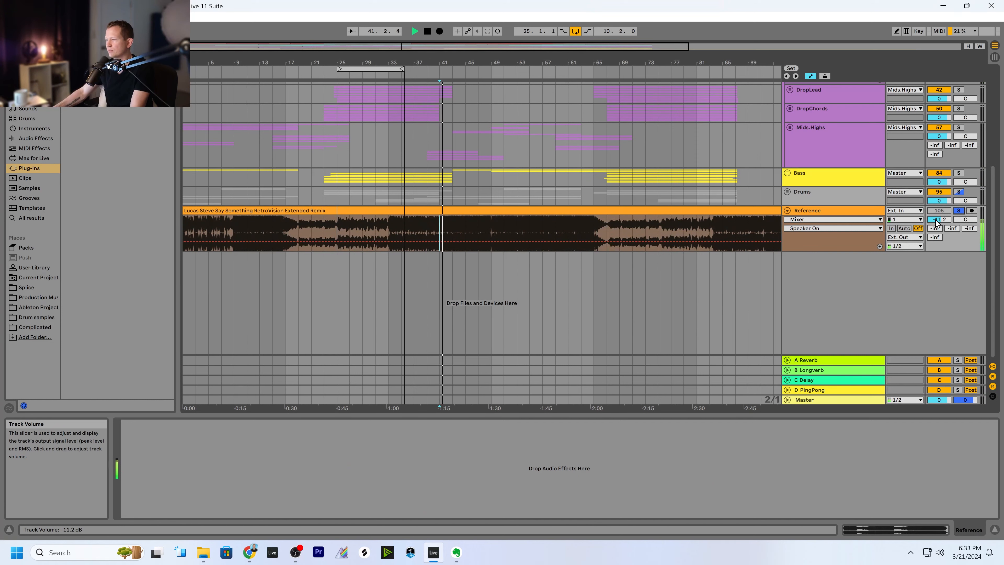
key(space)
- Place the playback start at bar 33 on the Reference track, where its drop is at full level
click(491, 234)
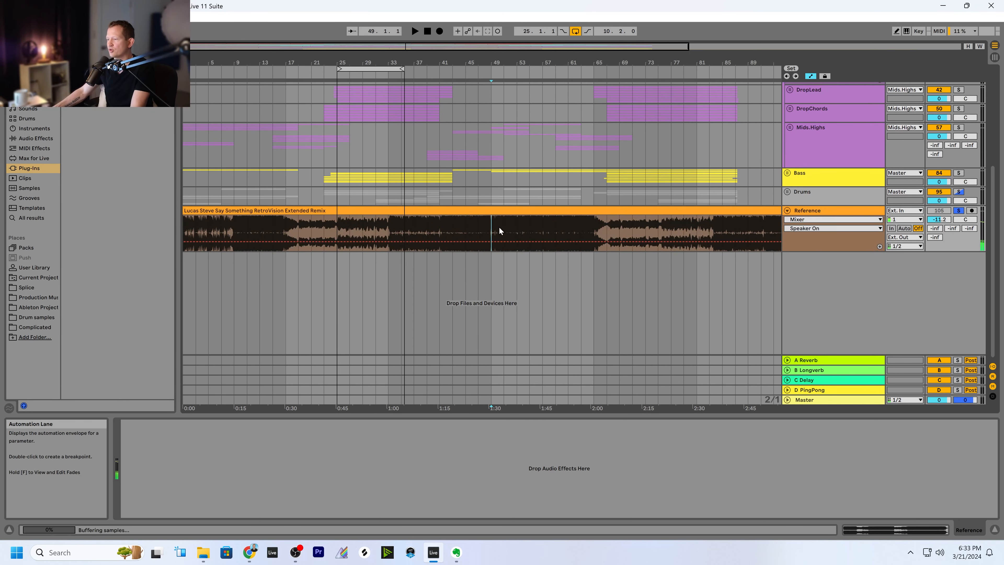
scroll(398, 179, up, 1)
mouse_move(334, 62)
mouse_down()
mouse_move(322, 62)
mouse_move(370, 62)
mouse_up()
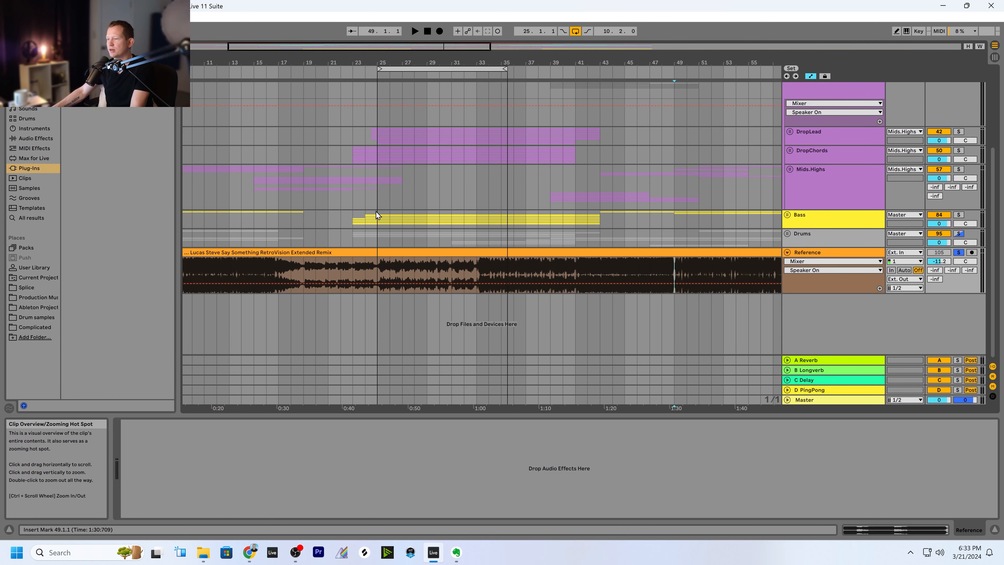
click(376, 206)
click(794, 286)
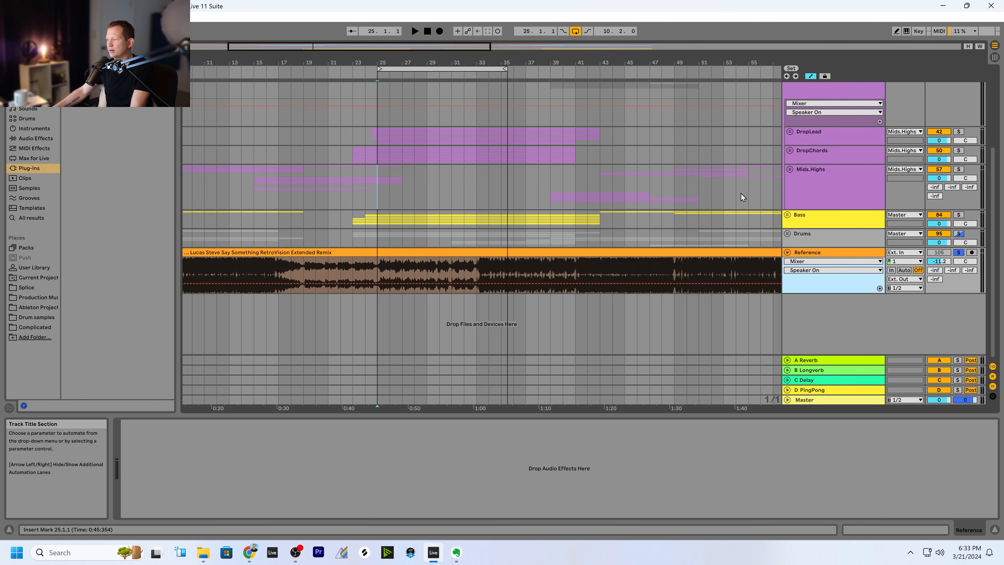
click(476, 270)
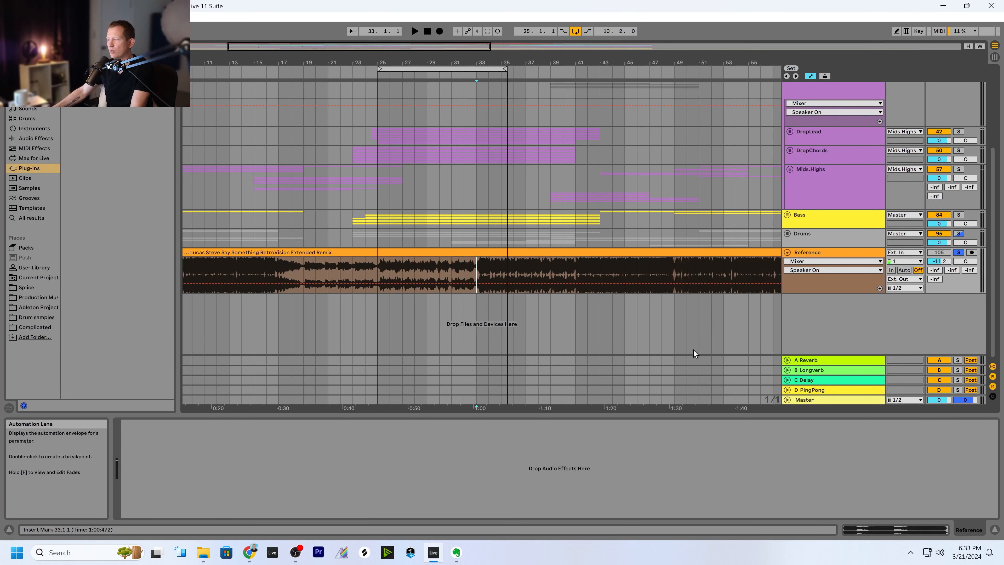
- Reopen SPAN on the Master, unsolo the Reference track, and play from bar 33 to compare both spectra
click(805, 399)
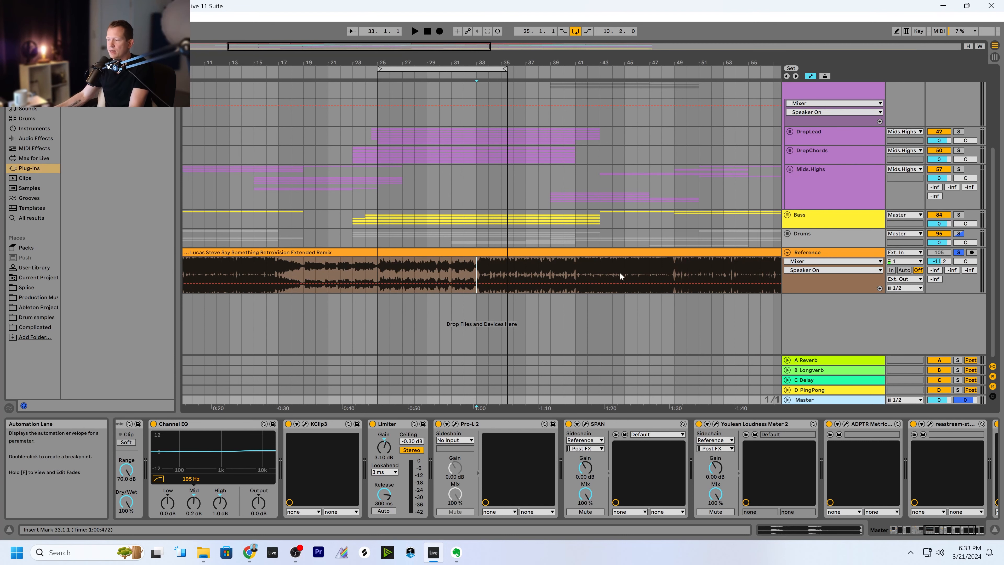
click(585, 423)
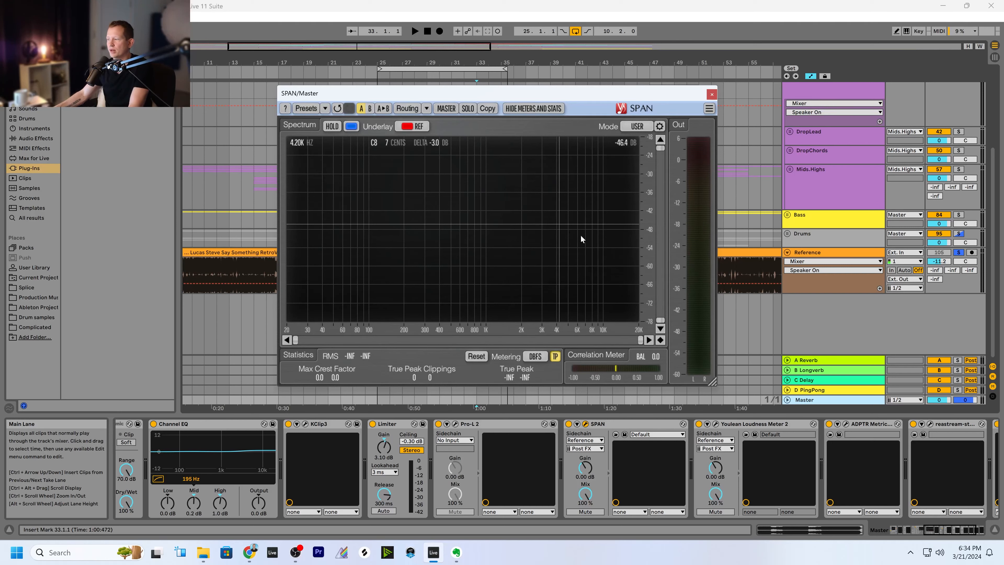
click(959, 252)
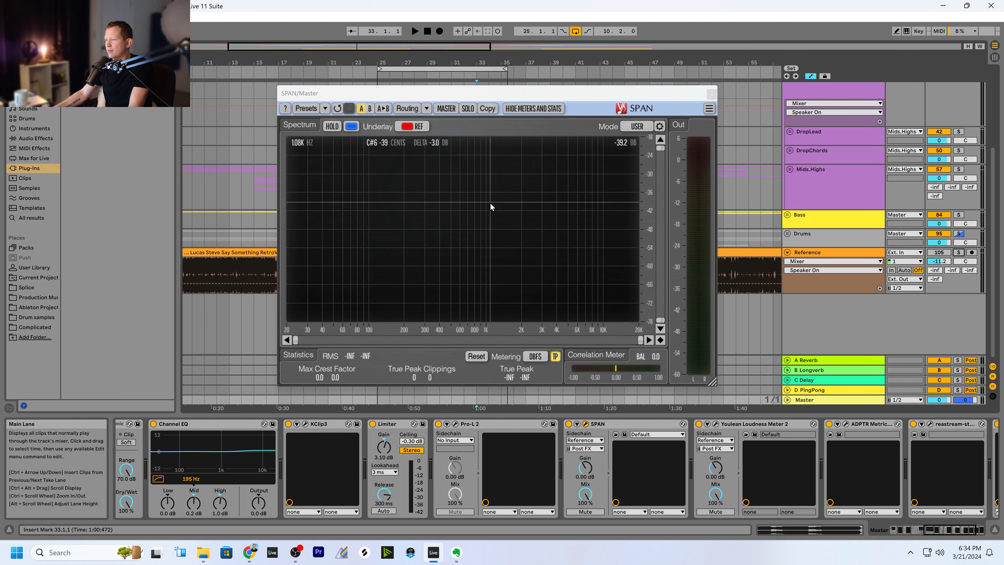
key(space)
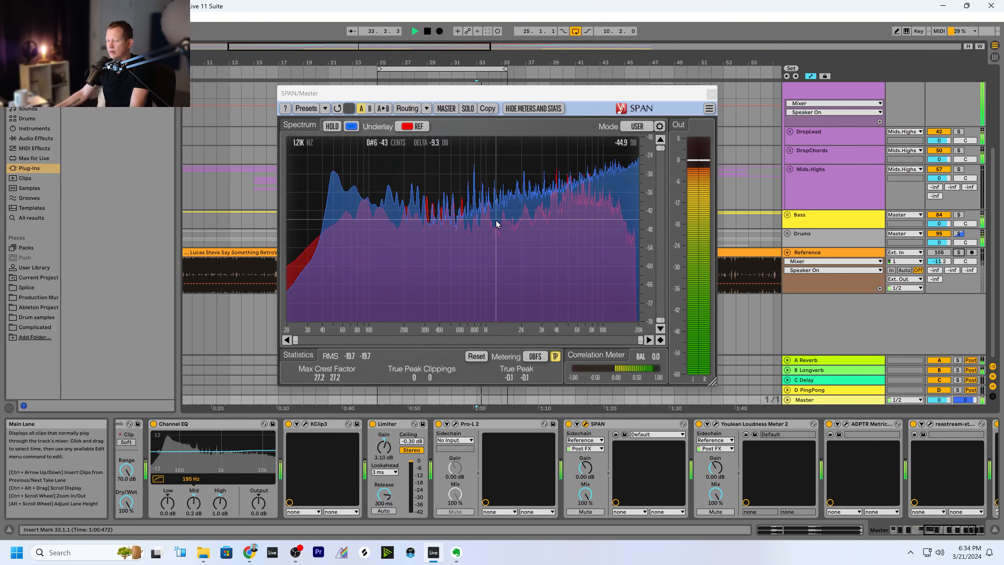
key(space)
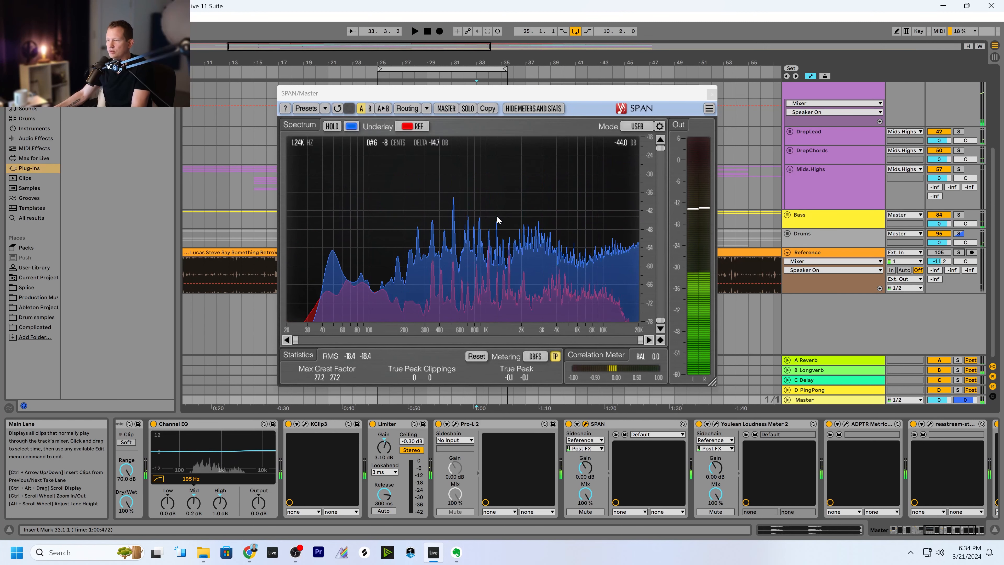
- Examine the peaks of the overlaid mix and reference spectra in SPAN, and stop the playback
mouse_move(497, 215)
mouse_down()
mouse_move(559, 207)
mouse_move(454, 206)
mouse_up()
key(space)
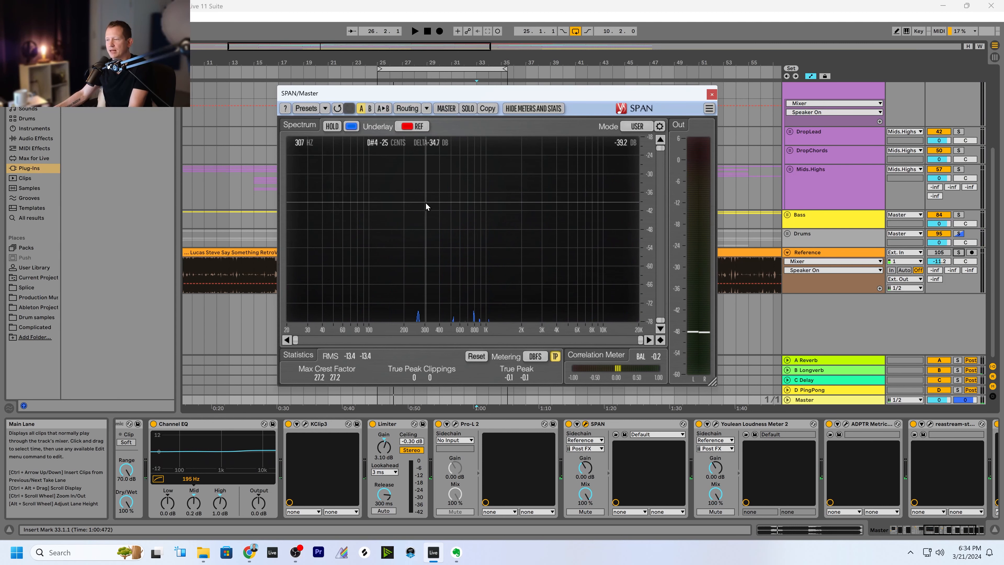
drag(456, 95, 462, 102)
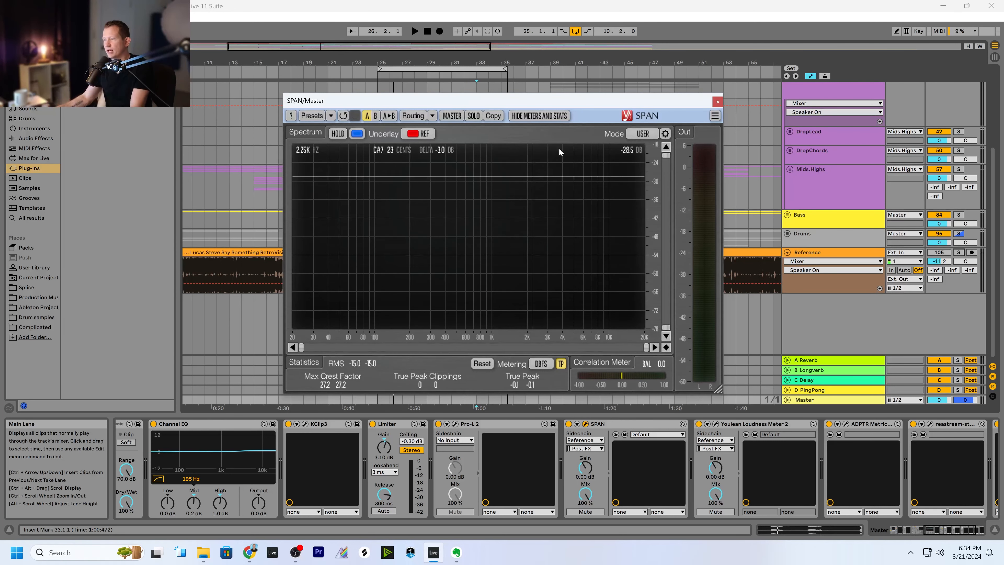
drag(513, 102, 494, 104)
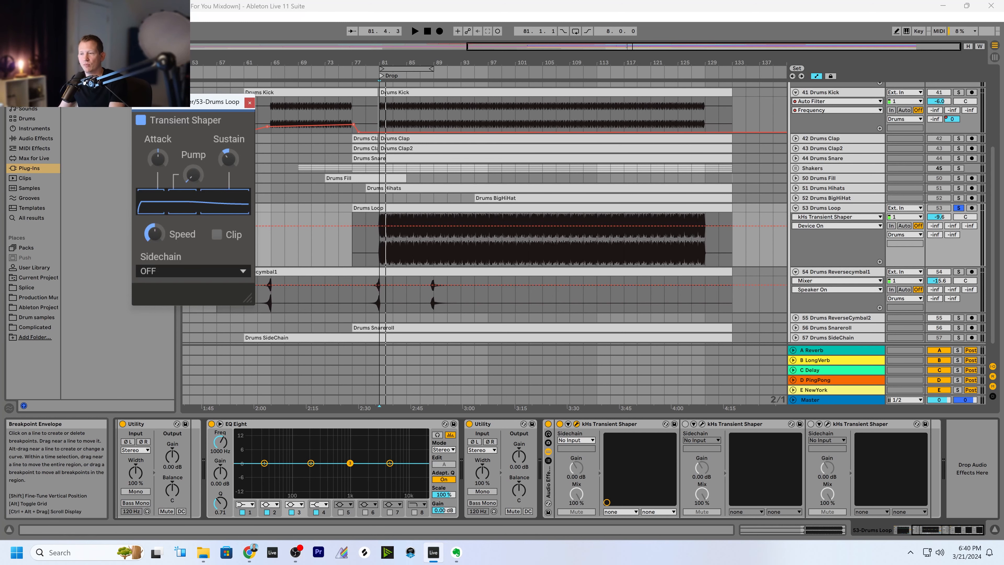
- Raise the Attack slightly and bring the Sustain to neutral in the first Transient Shaper on Drums Loop, and close its window
drag(189, 102, 285, 106)
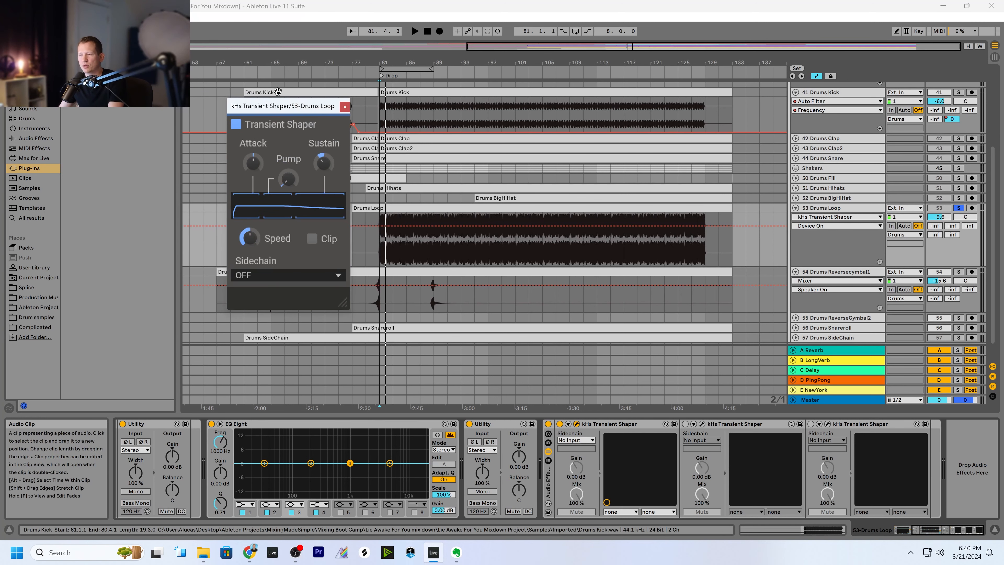
drag(279, 106, 294, 115)
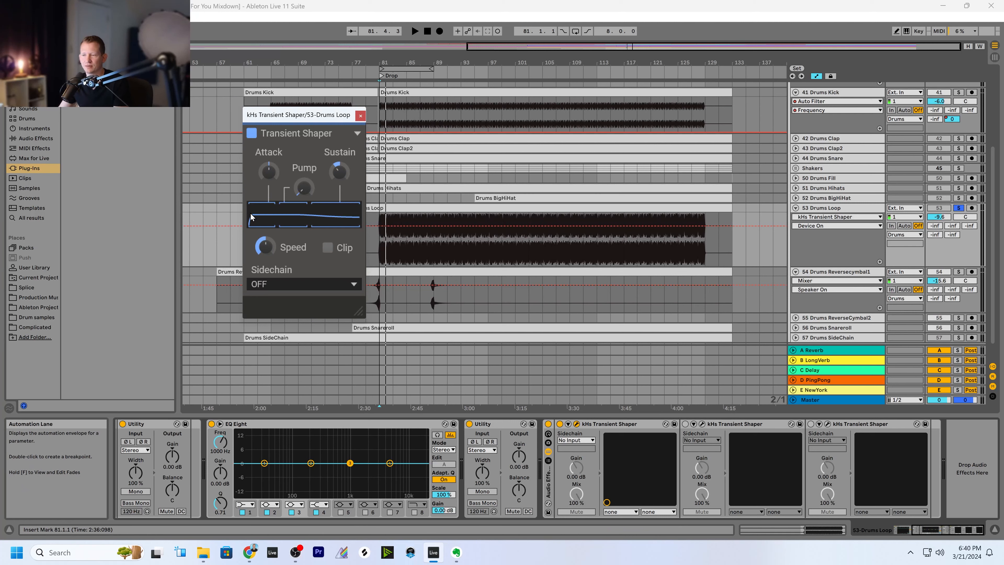
drag(292, 114, 301, 116)
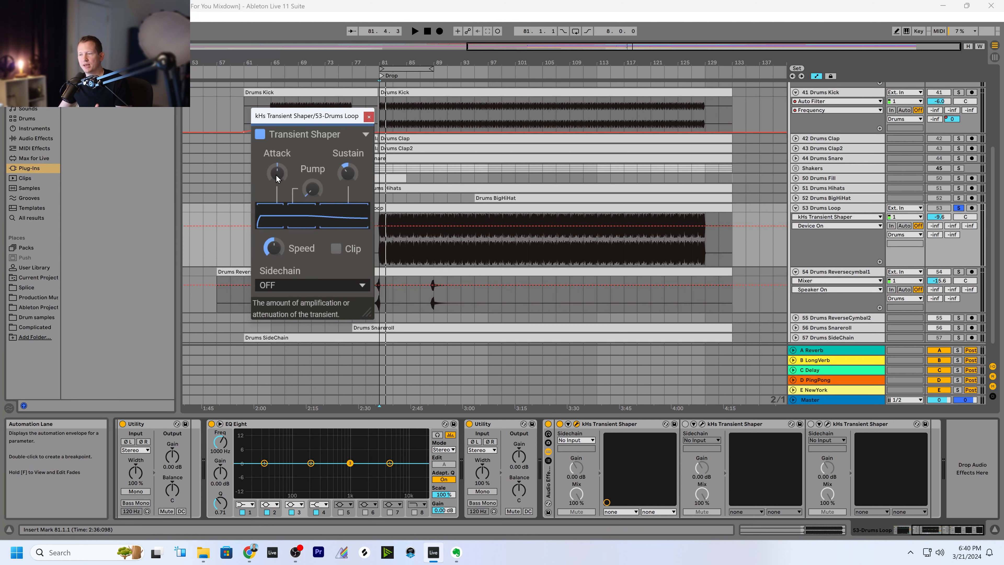
drag(277, 173, 277, 176)
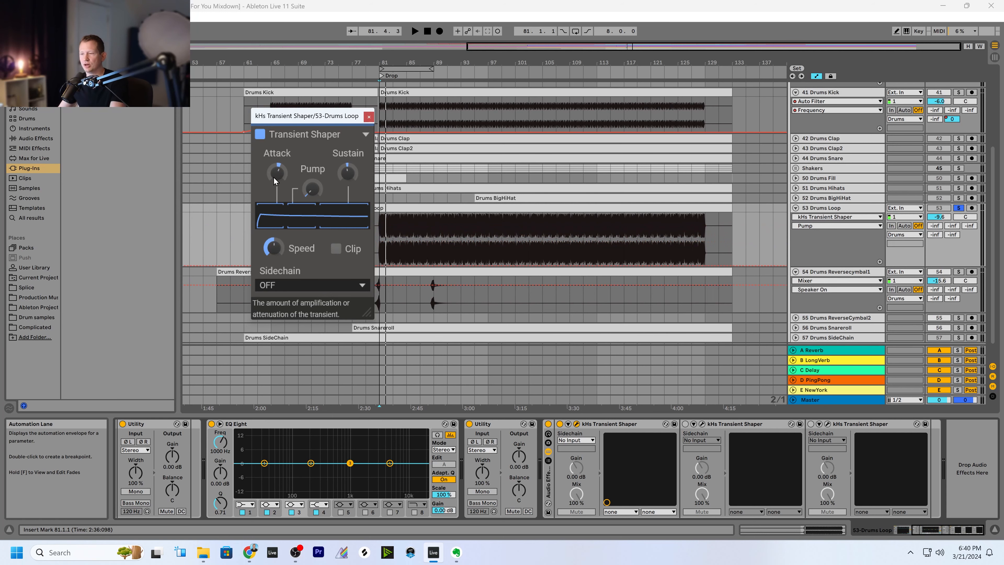
drag(293, 115, 282, 119)
drag(484, 46, 510, 63)
drag(316, 119, 330, 120)
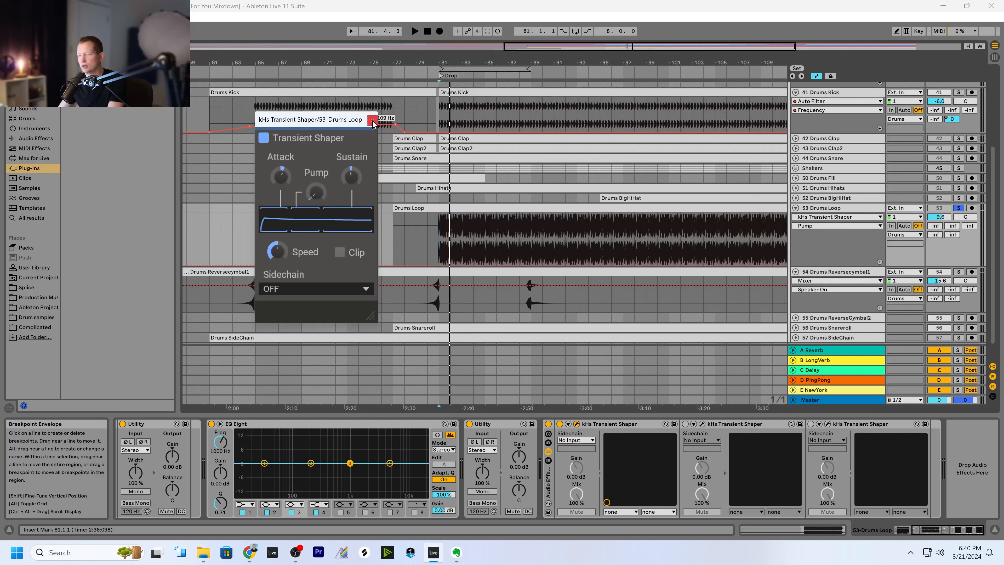
click(373, 122)
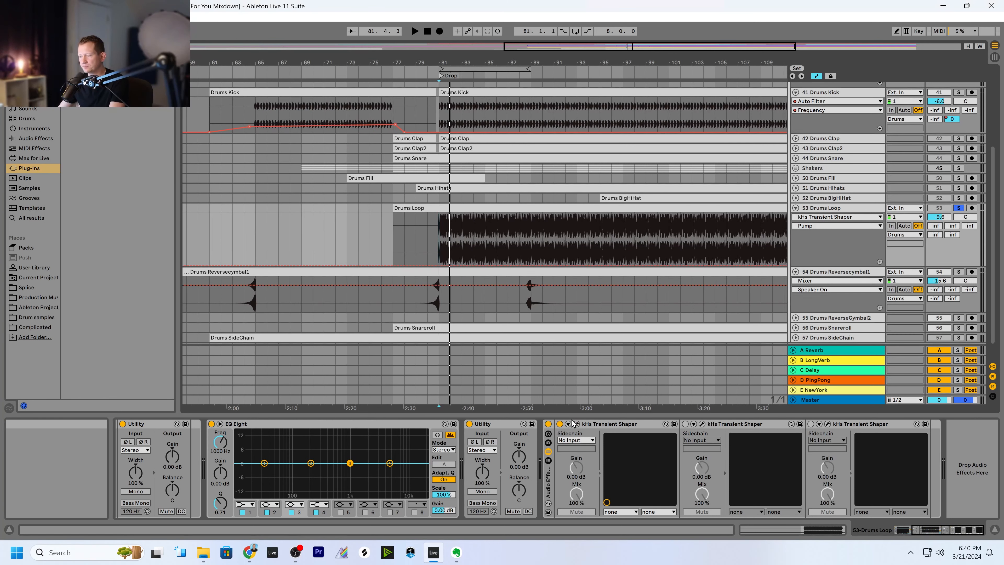
- Bypass the first Transient Shaper on Drums Loop, listen to the loop from bar 81, and switch the device back on
click(560, 424)
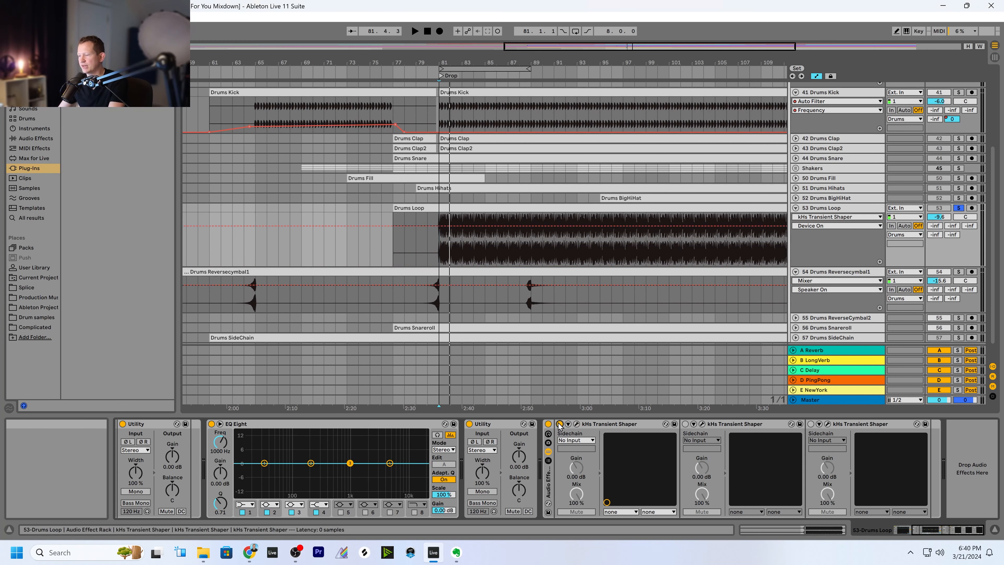
drag(558, 48, 578, 48)
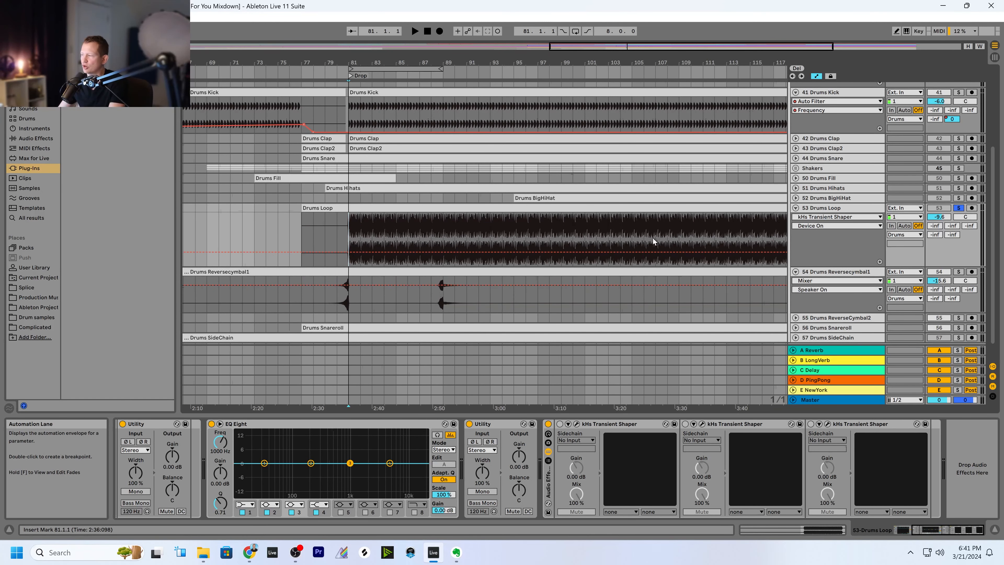
key(space)
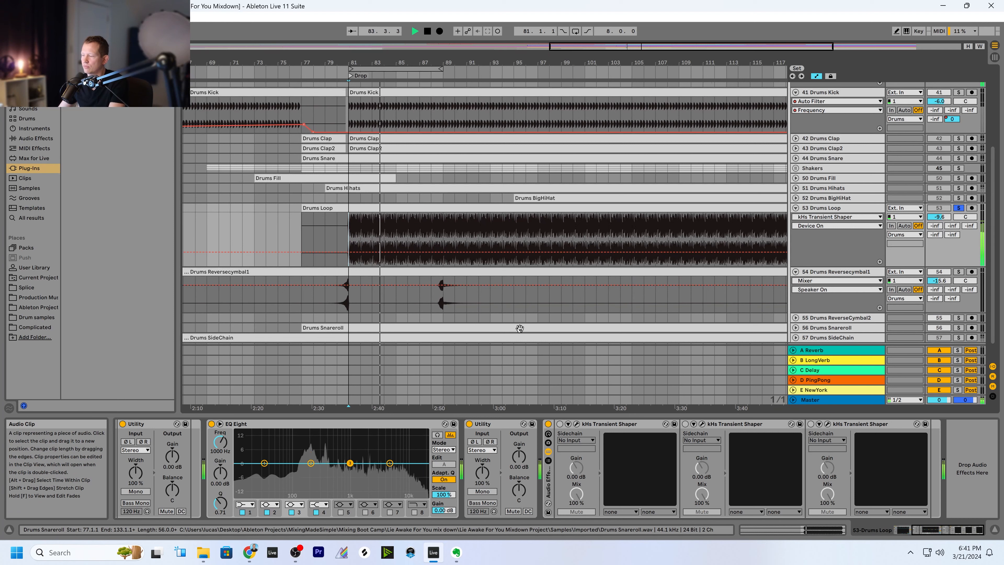
click(560, 424)
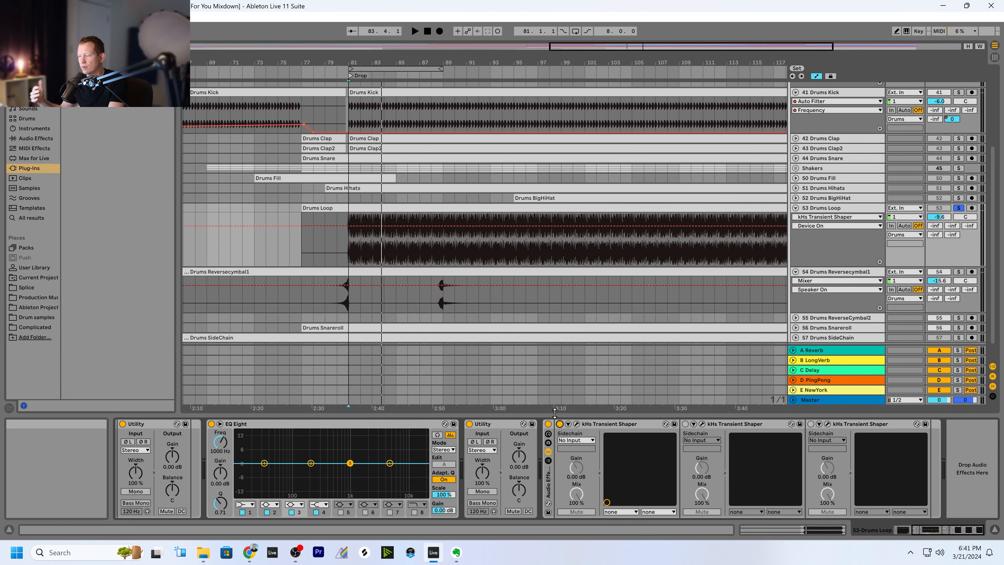
- Reset the Attack and lower the Sustain below zero in Drums Loop's first Transient Shaper, and audition it from bar 81
click(576, 424)
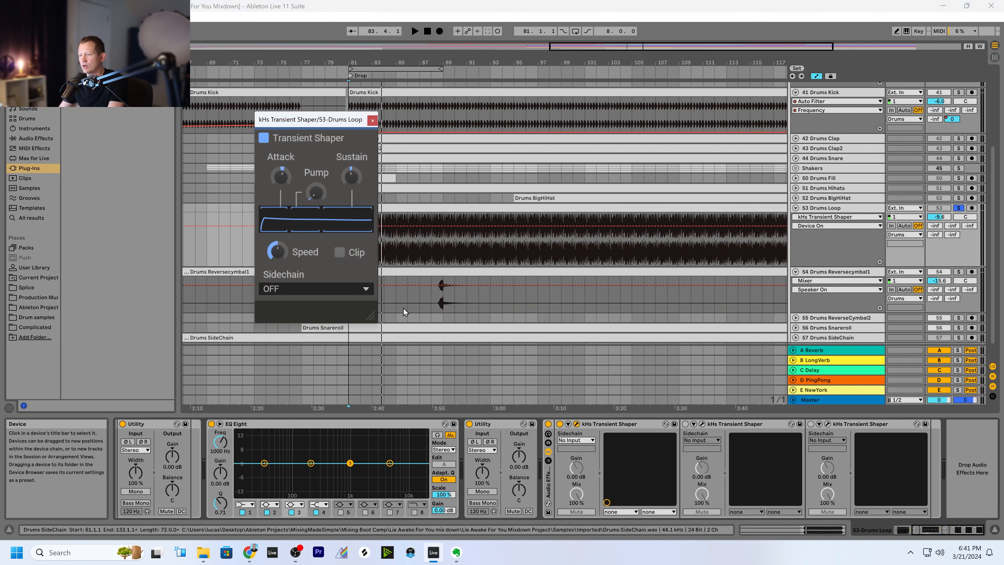
click(280, 177)
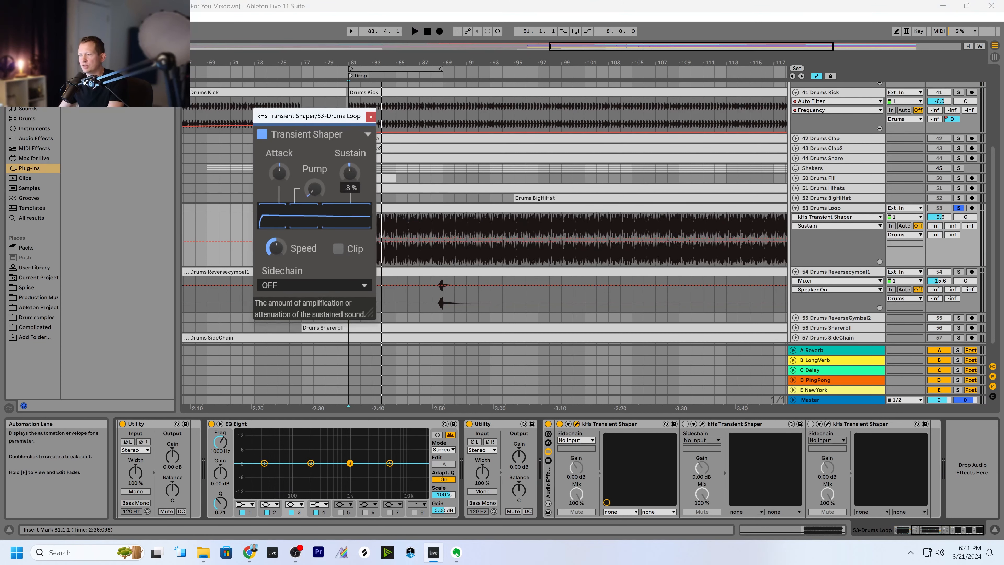
drag(349, 172, 349, 177)
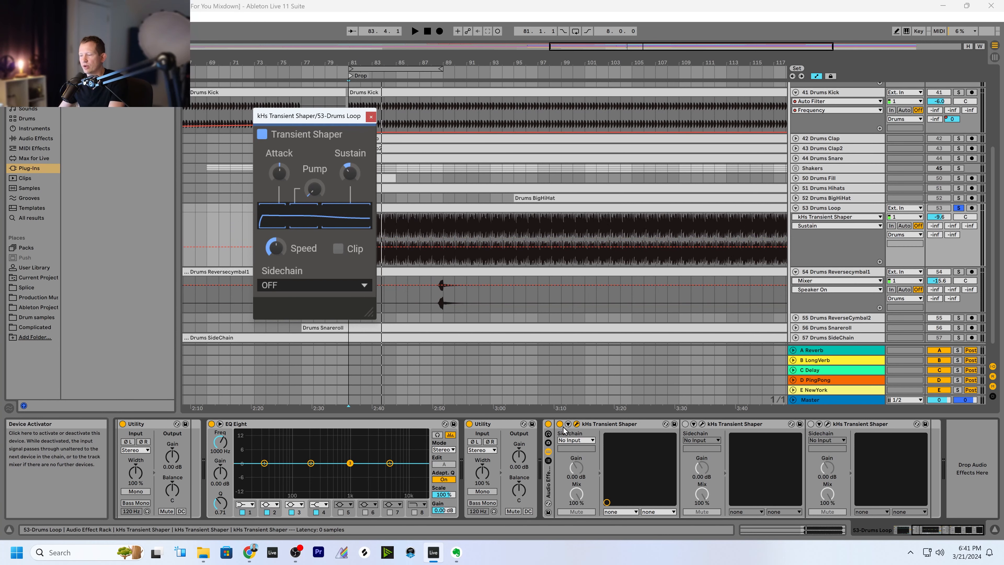
key(space)
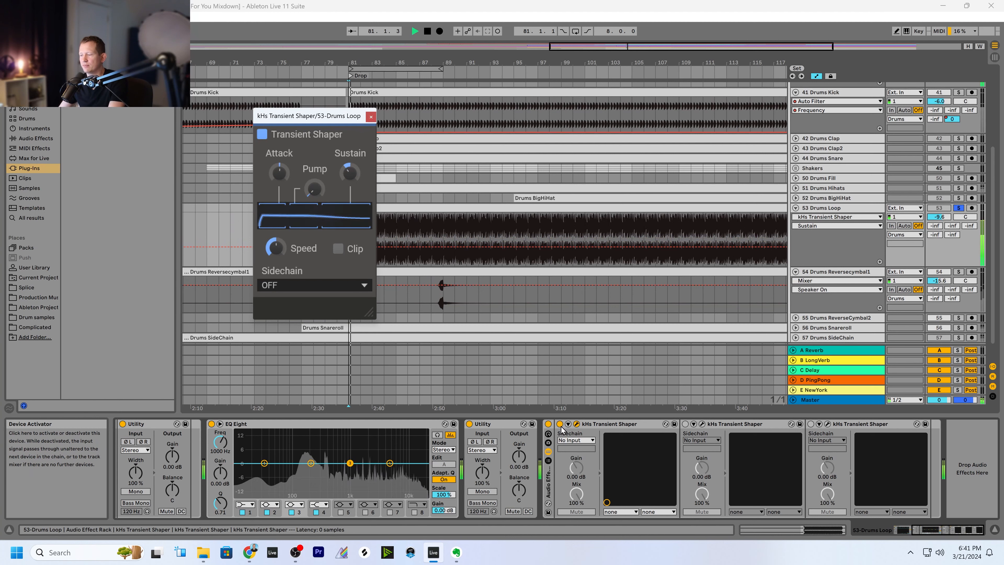
key(space)
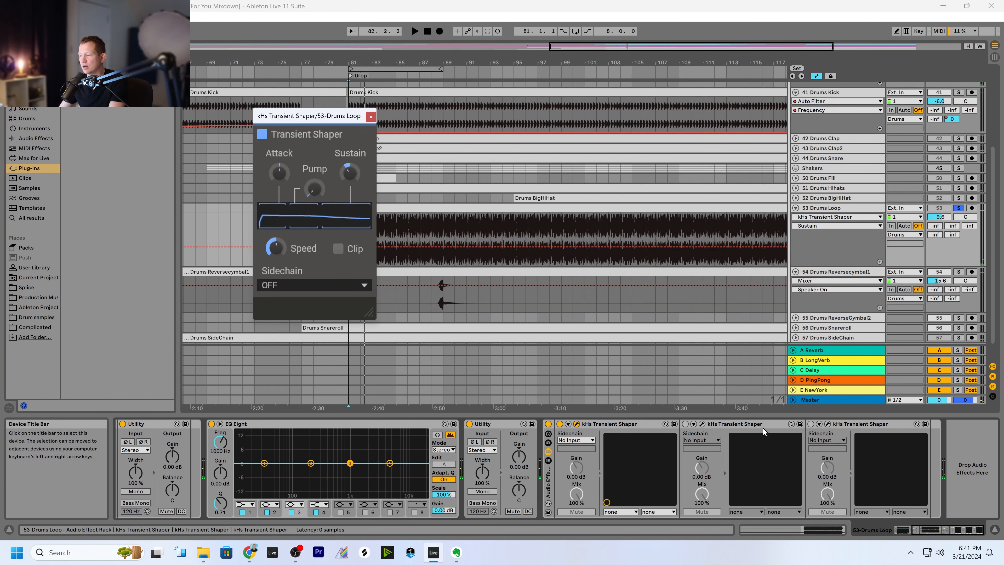
- Enable the second and third Transient Shapers on Drums Loop, check the second one's Sustain, and close the plug-in windows
click(685, 424)
click(685, 424)
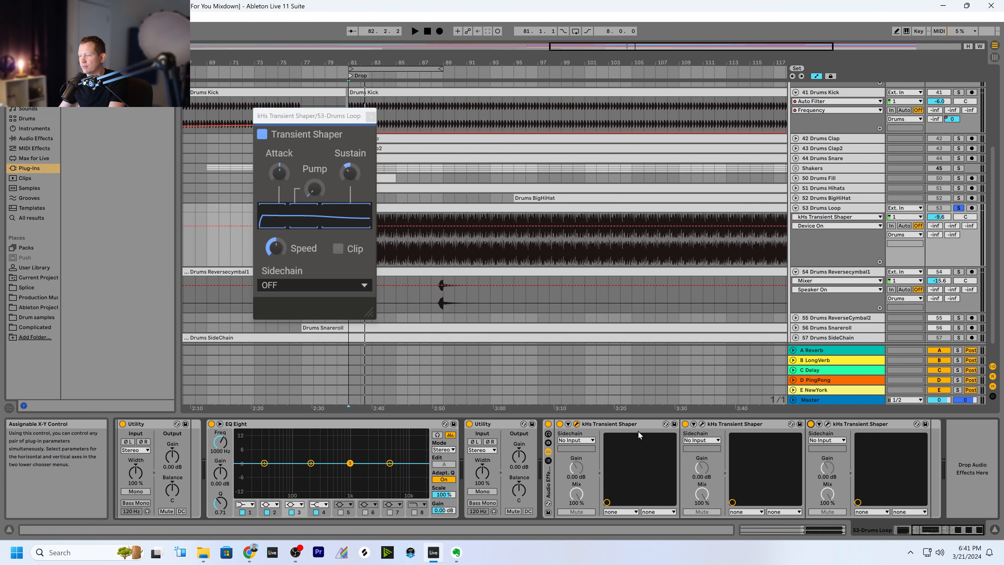
click(702, 424)
click(228, 159)
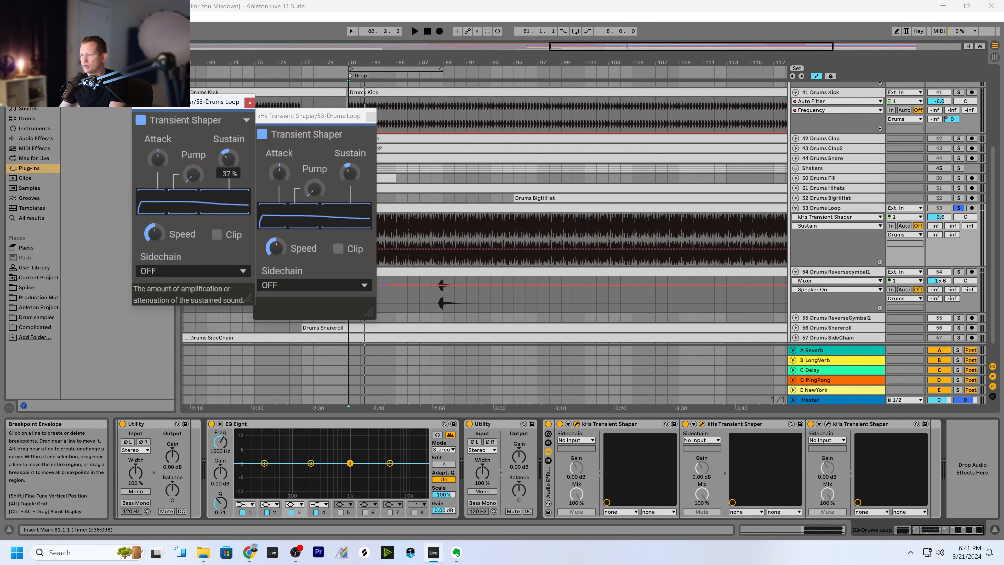
click(372, 117)
click(372, 117)
click(250, 102)
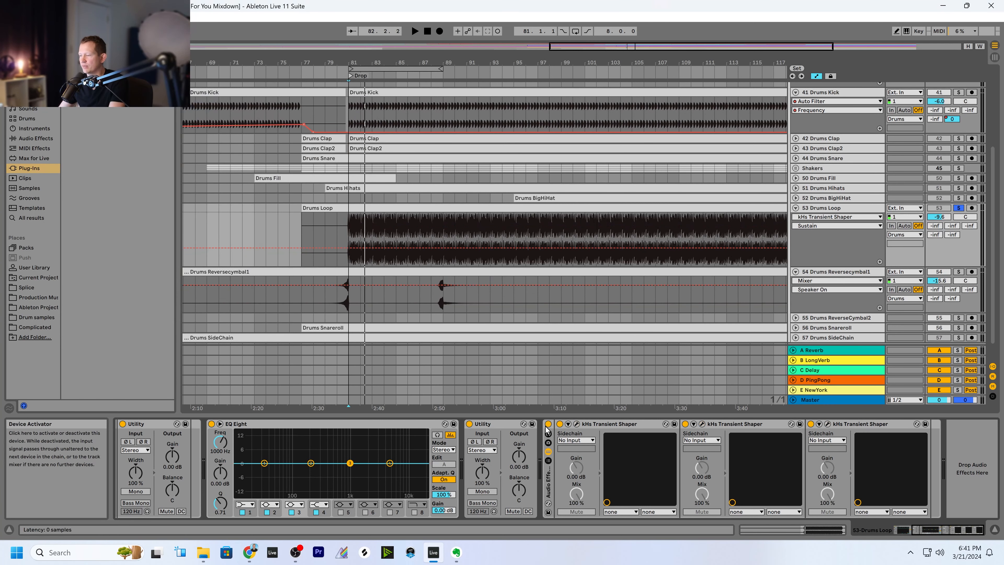
- Play the Drums Loop while bypassing and re-enabling the whole Audio Effect Rack to compare the sound
click(561, 427)
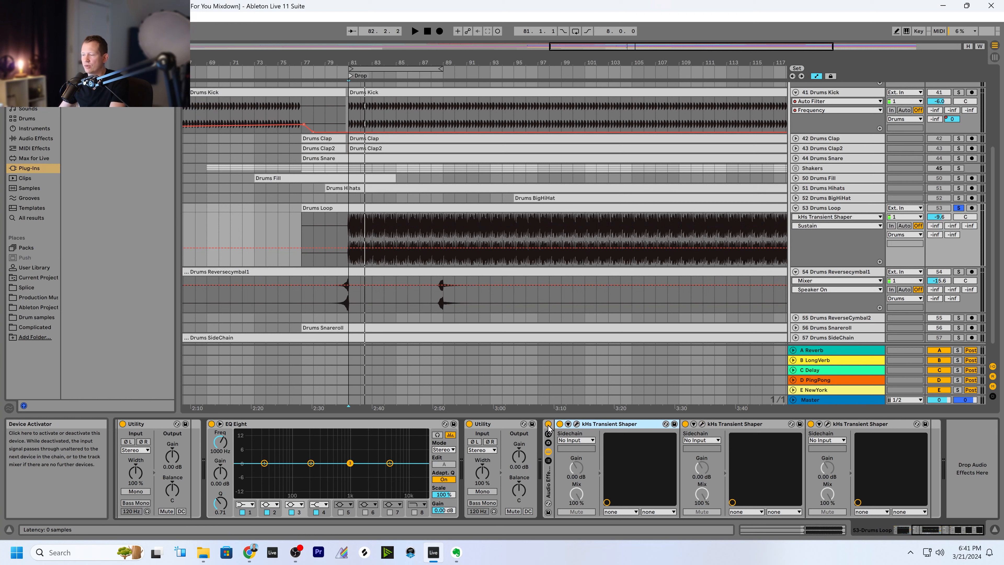
click(548, 424)
key(space)
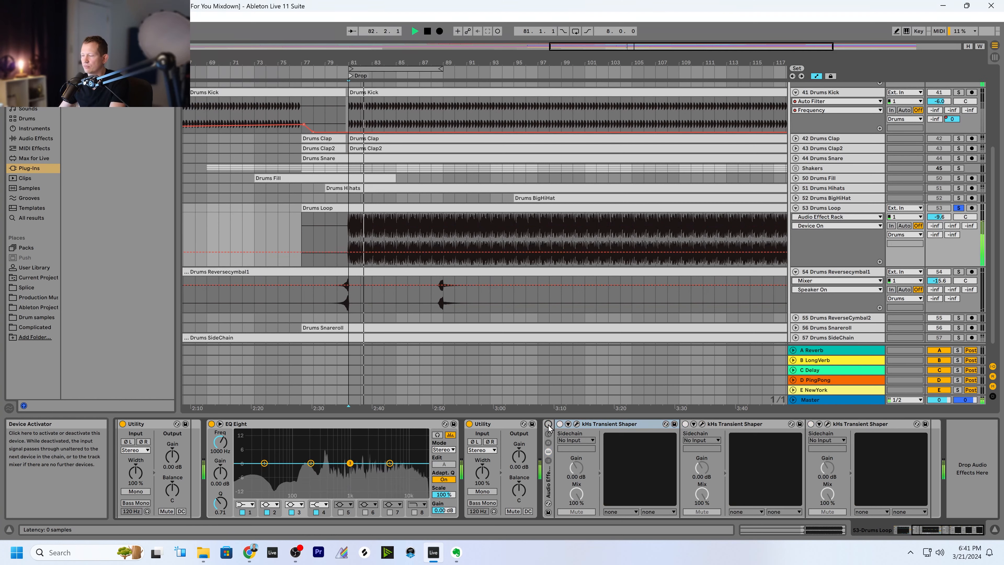
click(548, 425)
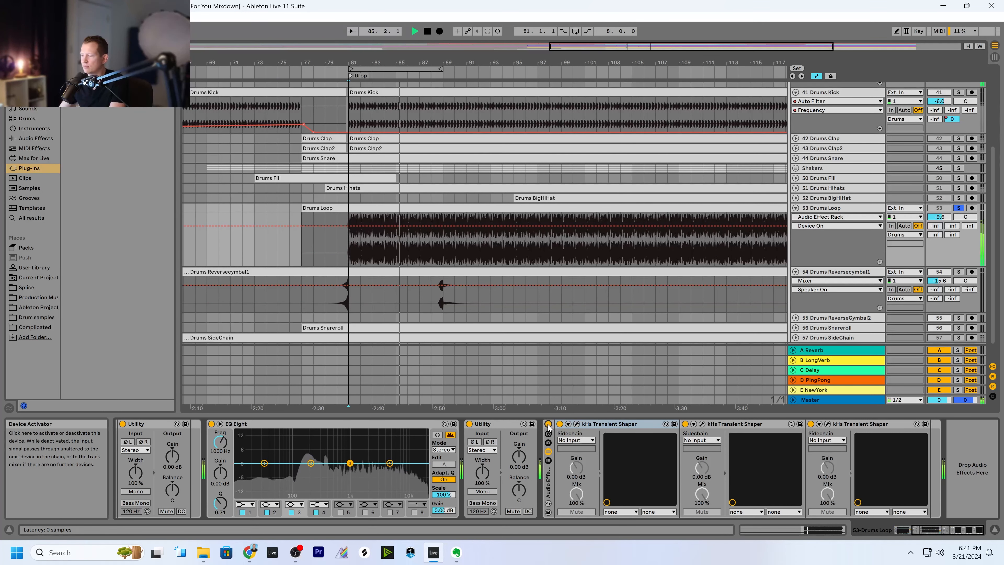
click(548, 425)
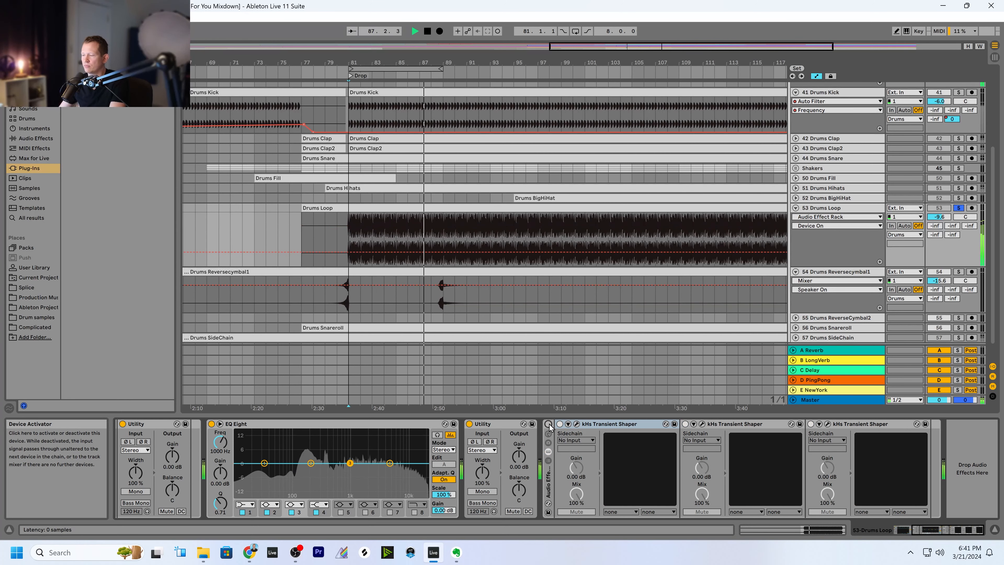
click(549, 425)
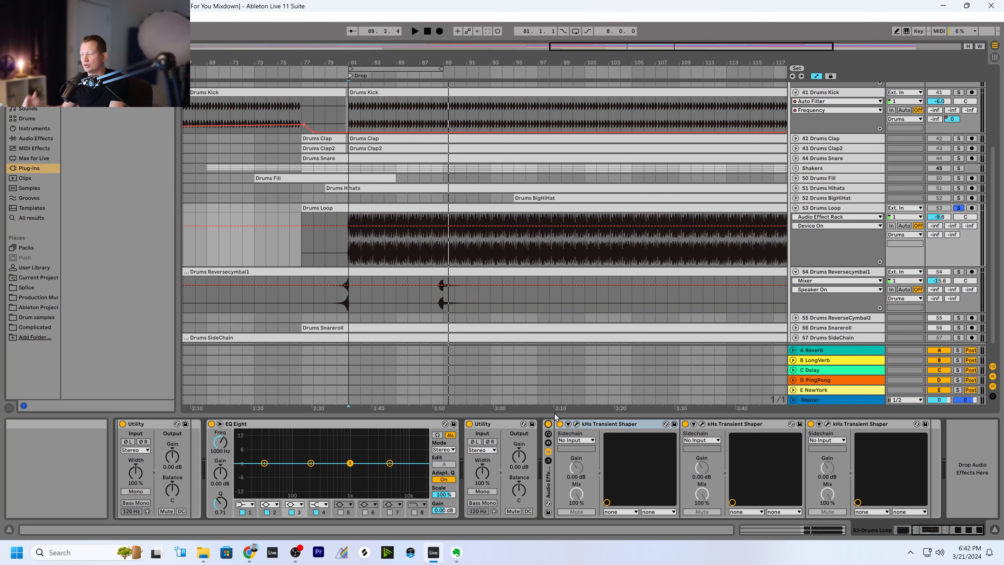
- Solo the Drums Kick track, add a kHs Transient Shaper to it, and play from bar 81
click(811, 253)
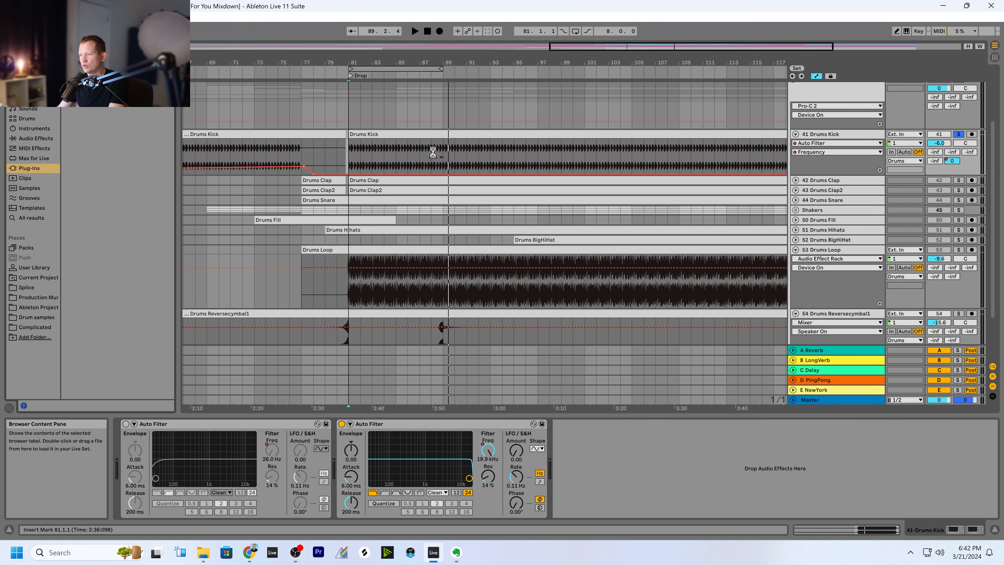
drag(905, 166, 905, 167)
key(space)
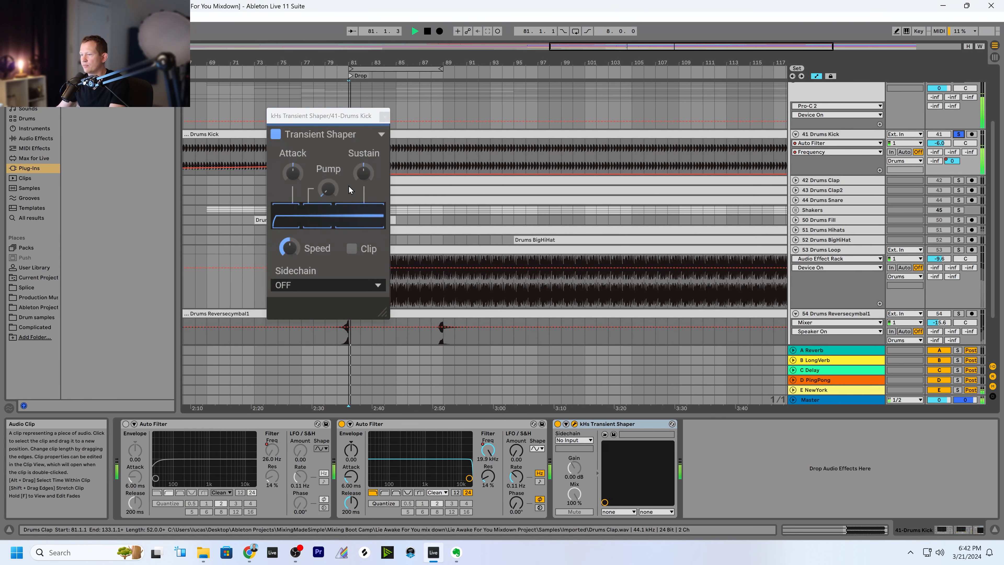
- Try an Attack of 32% and vary the Sustain in the kick's Transient Shaper during playback, and close its window
drag(293, 180, 292, 177)
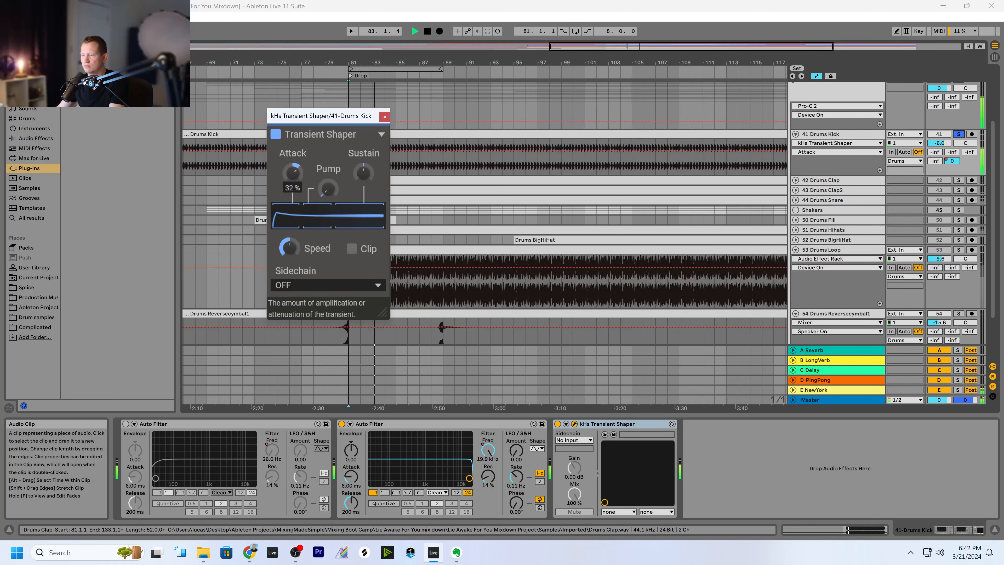
drag(363, 173, 363, 173)
drag(293, 172, 293, 167)
click(383, 118)
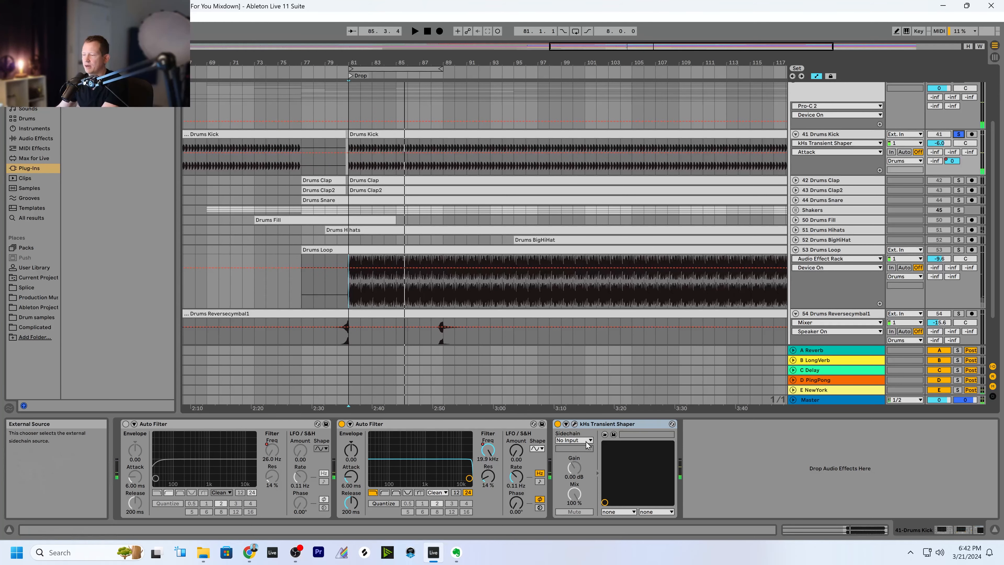
- Delete the Transient Shaper from the Drums Kick track
right_click(600, 426)
click(558, 419)
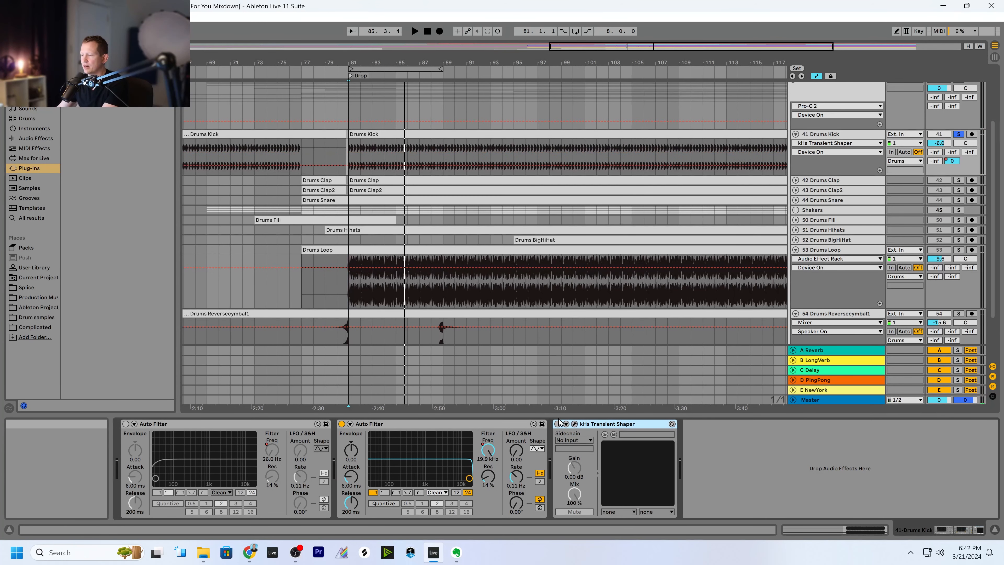
key(Delete)
- Unfold the Mids/Highs group and solo the MidsHighs KorgM1Piano track
scroll(725, 190, up, 3)
click(793, 135)
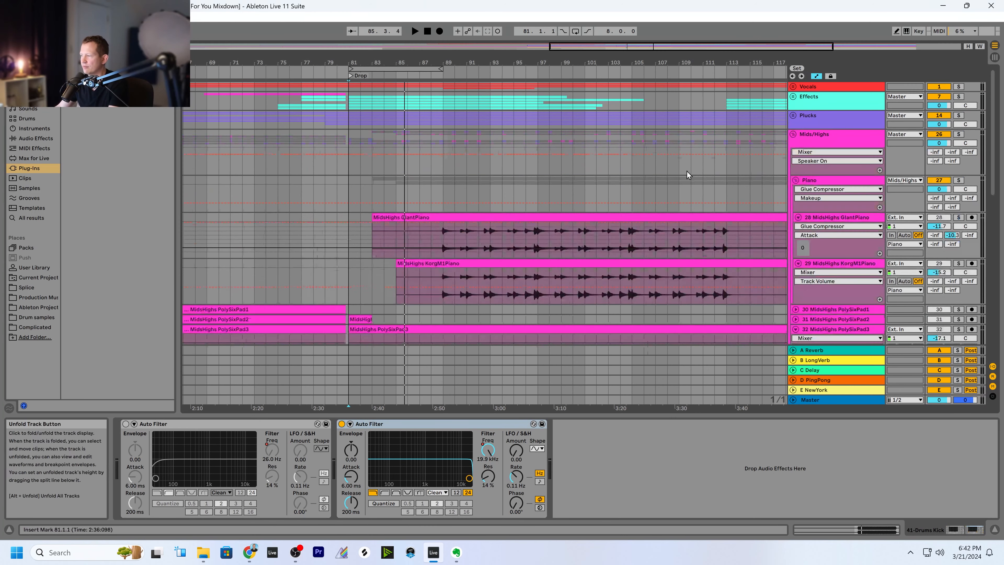
scroll(692, 178, down, 2)
scroll(695, 184, down, 2)
click(831, 190)
key(s)
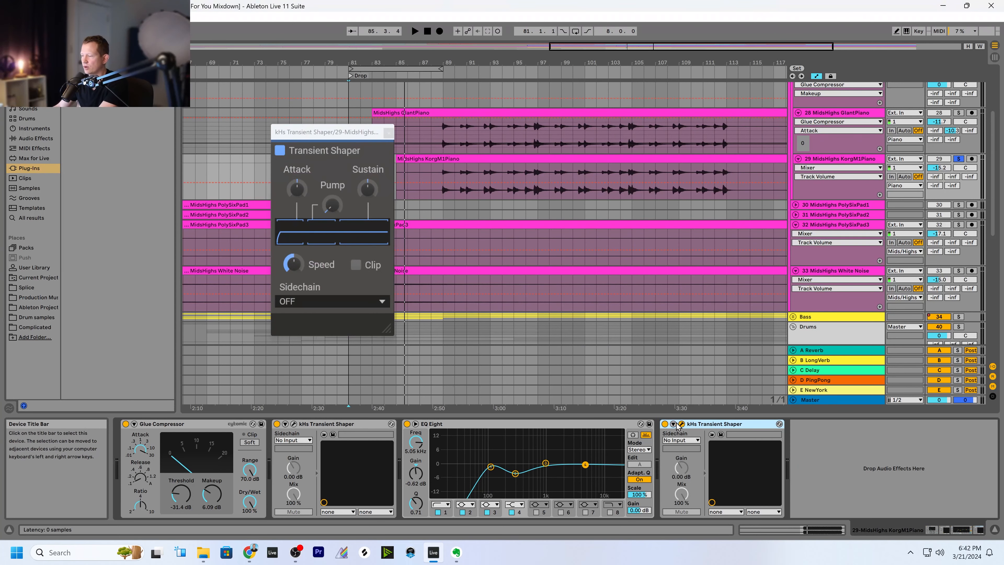
- Play the soloed KorgM1Piano from bar 89 and try lowering the Attack in its first Transient Shaper to -44%
key(space)
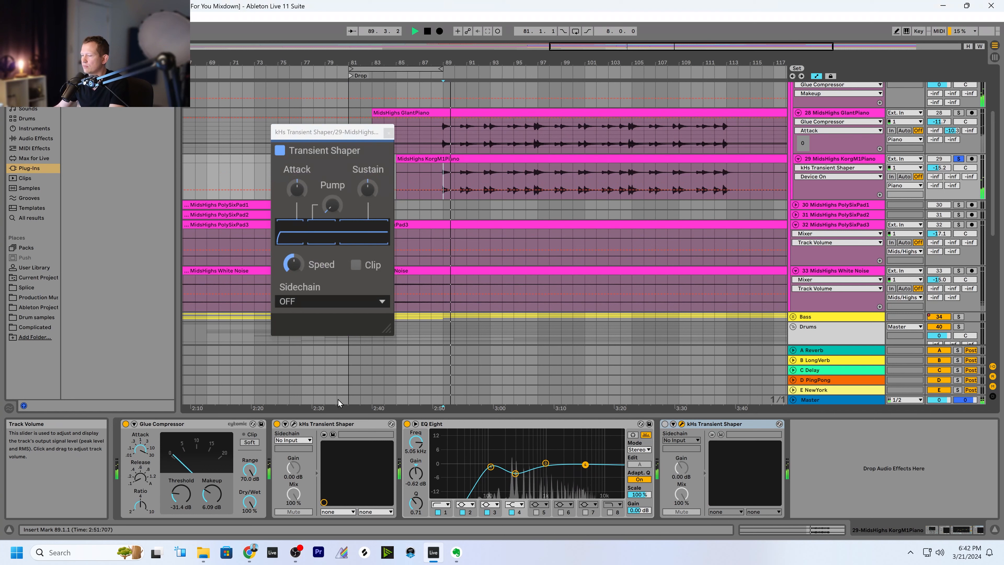
drag(332, 132, 315, 118)
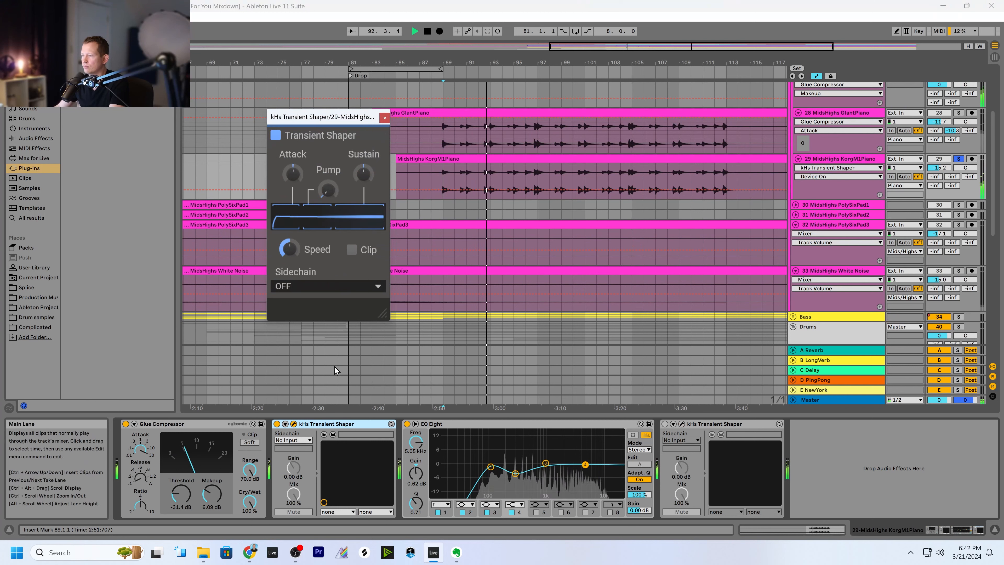
key(space)
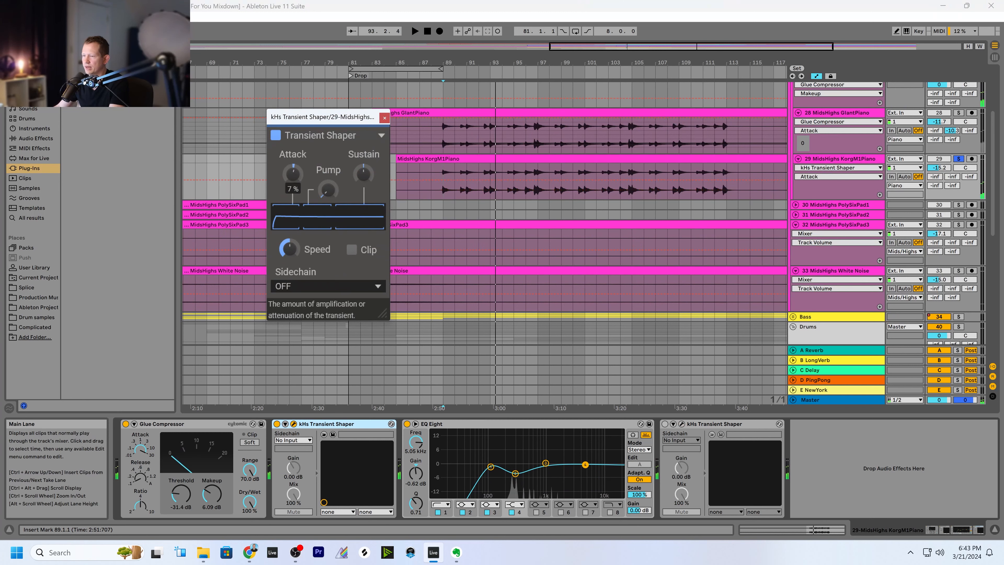
key(space)
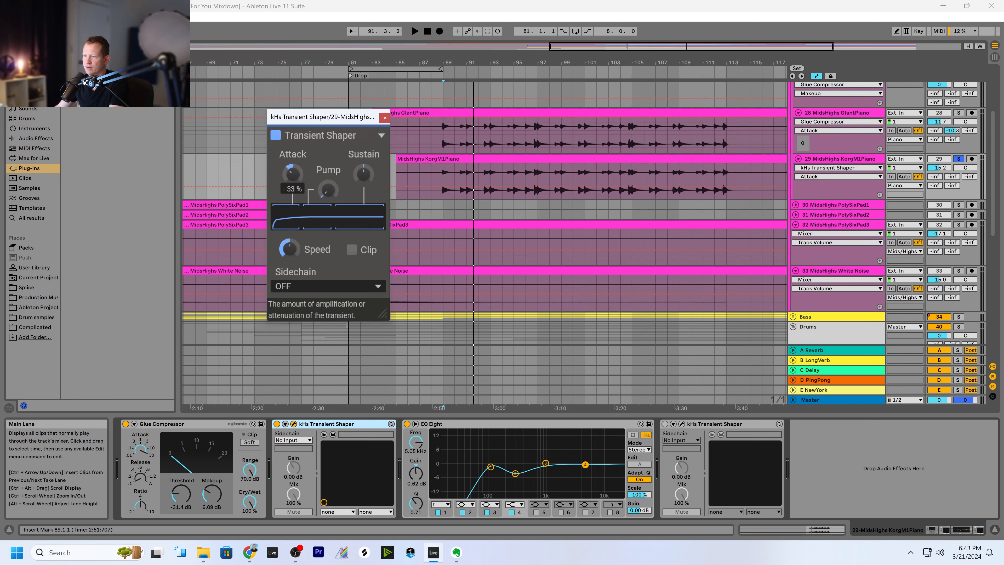
key(space)
drag(293, 174, 292, 183)
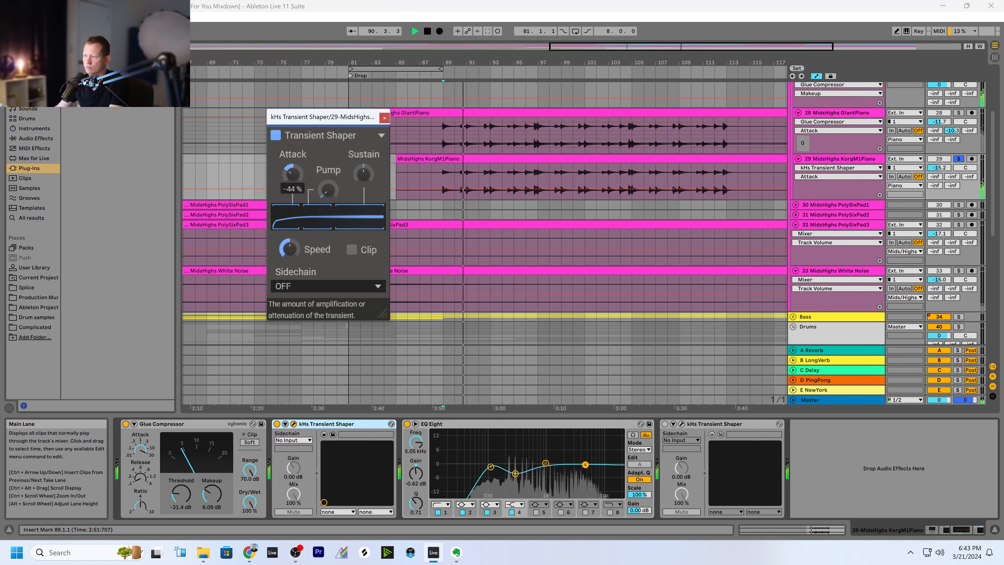
- Raise the Attack in the piano's Transient Shaper above zero and replay the track
drag(292, 174, 293, 138)
key(space)
key(space)
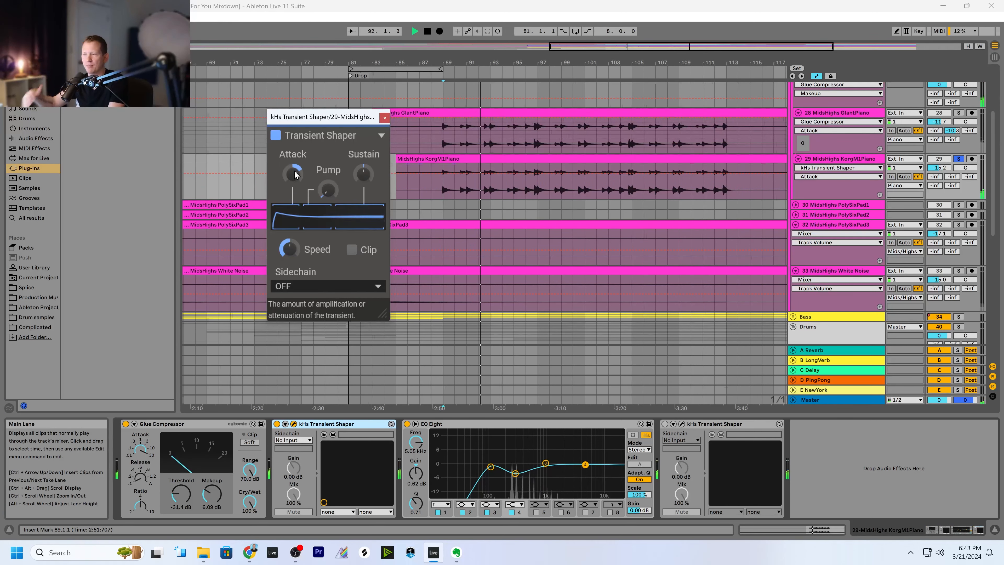
- Try a Sustain of -34% and settle on 26% in the piano's Transient Shaper, leaving the plug-in window open
click(363, 174)
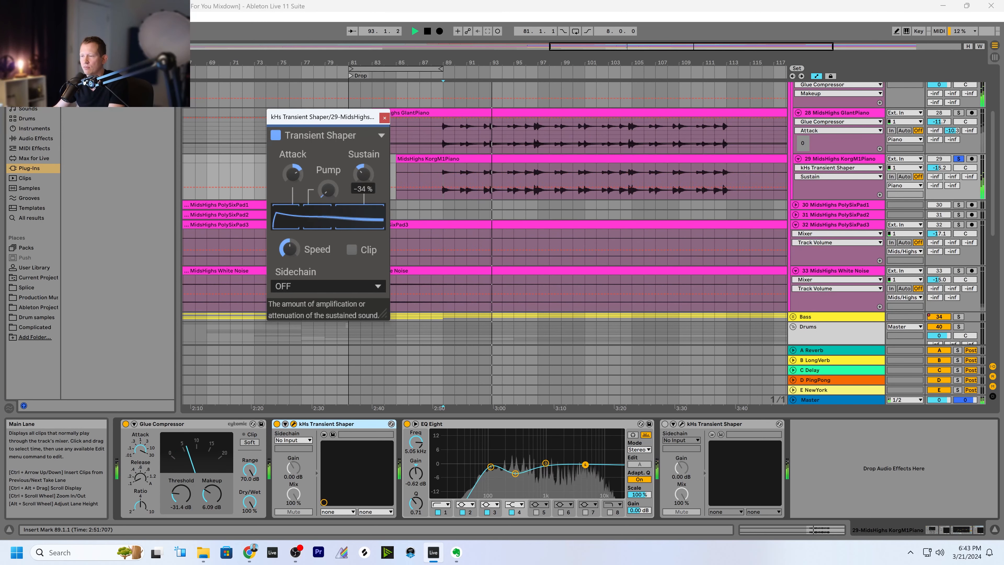
drag(363, 174, 363, 167)
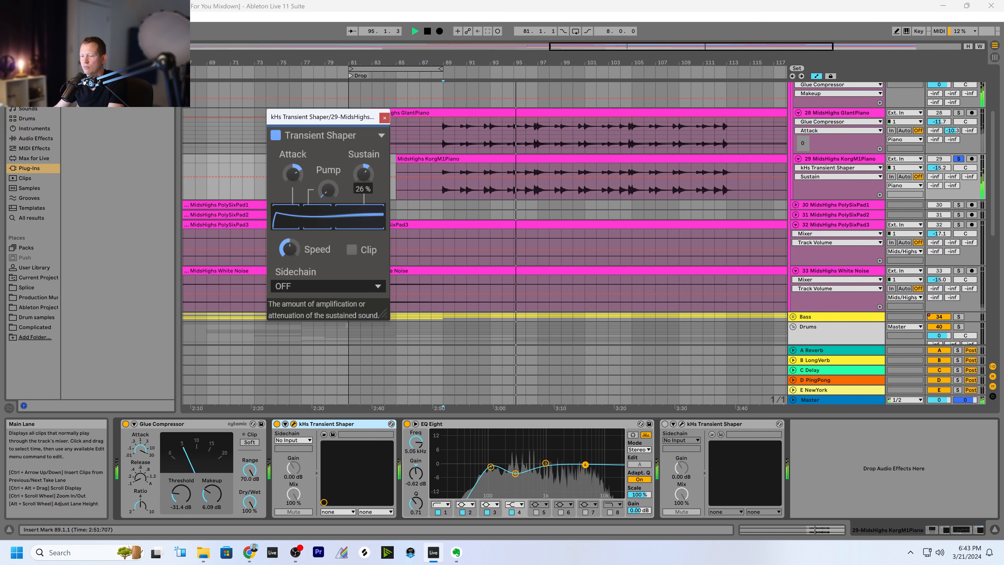
click(384, 118)
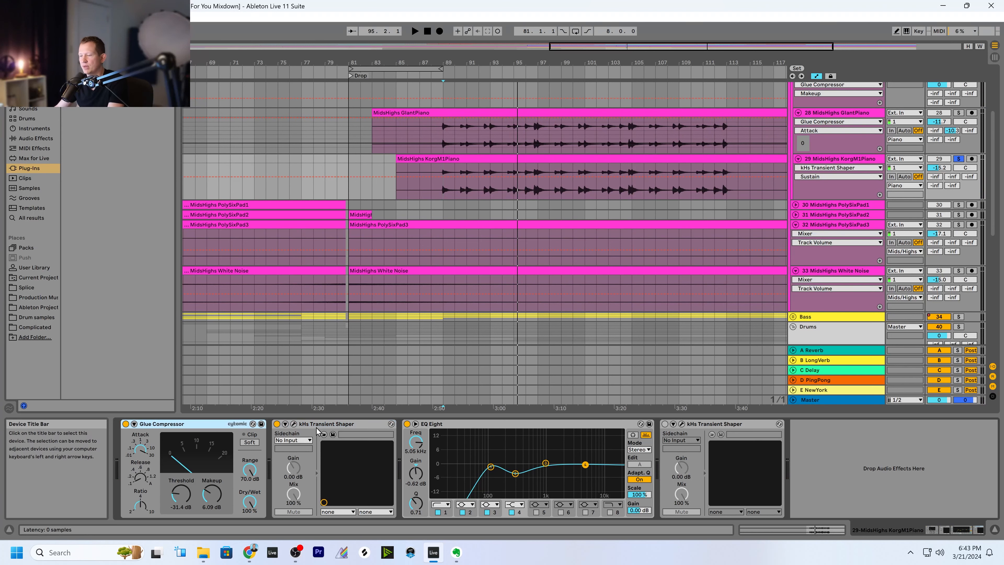
click(293, 424)
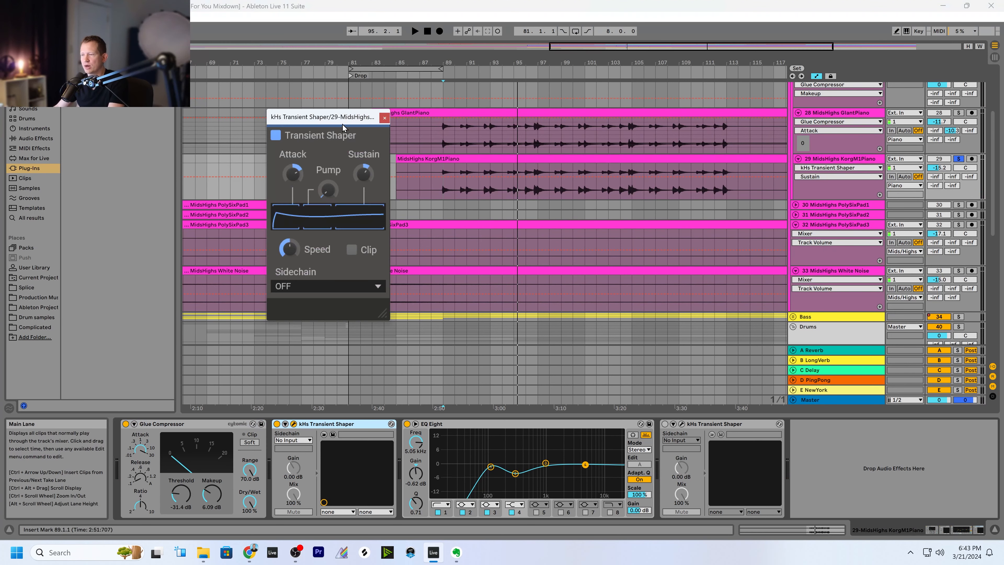
drag(342, 122, 346, 127)
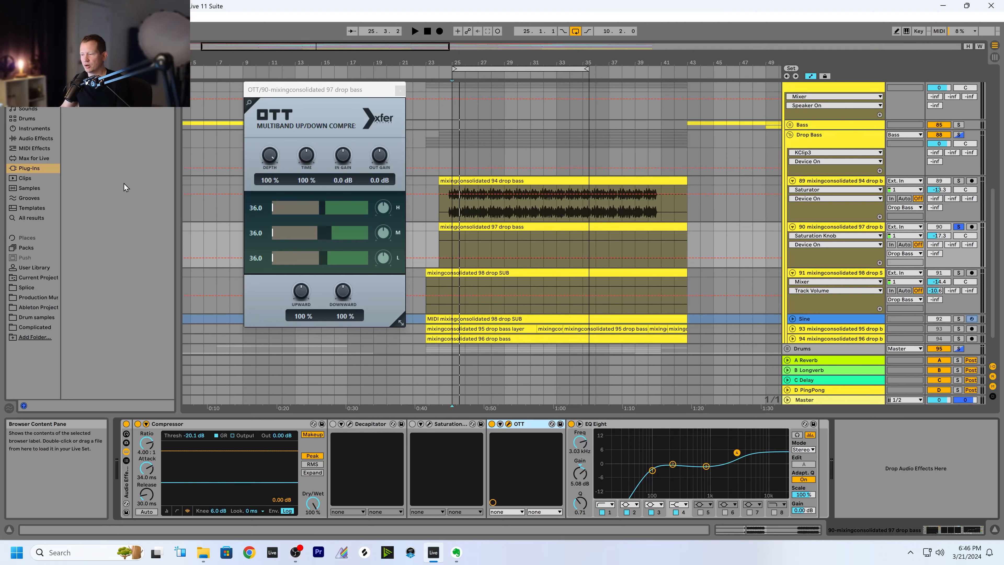
- Unsolo and re-solo the mixingconsolidated 97 drop bass track while playing from bar 25 to listen to it
click(842, 261)
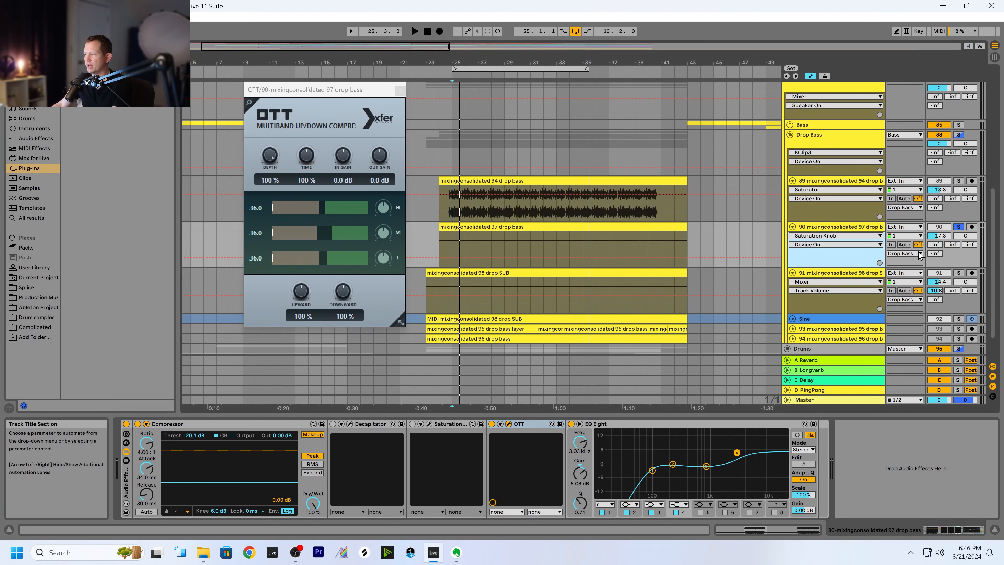
click(959, 228)
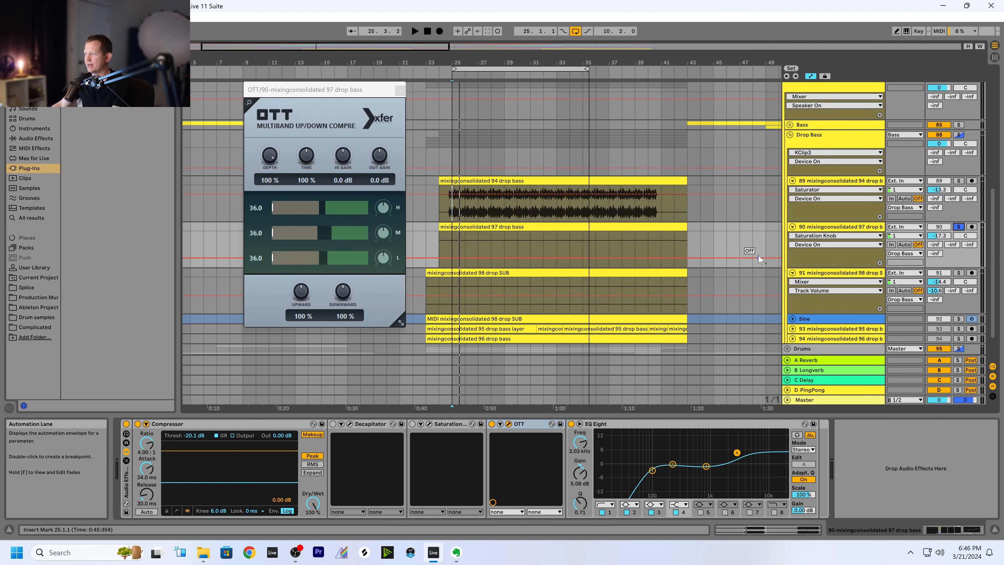
click(771, 258)
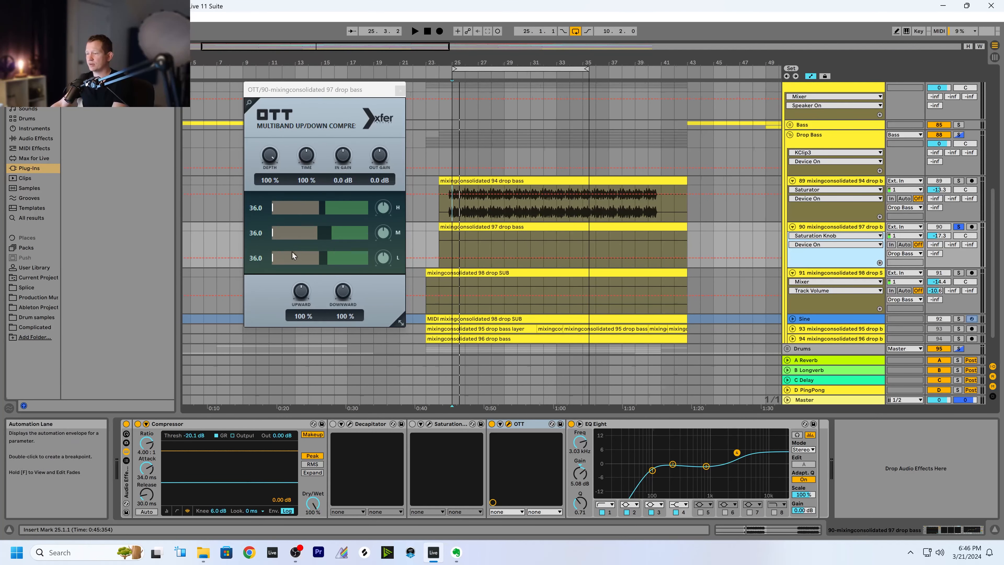
click(959, 227)
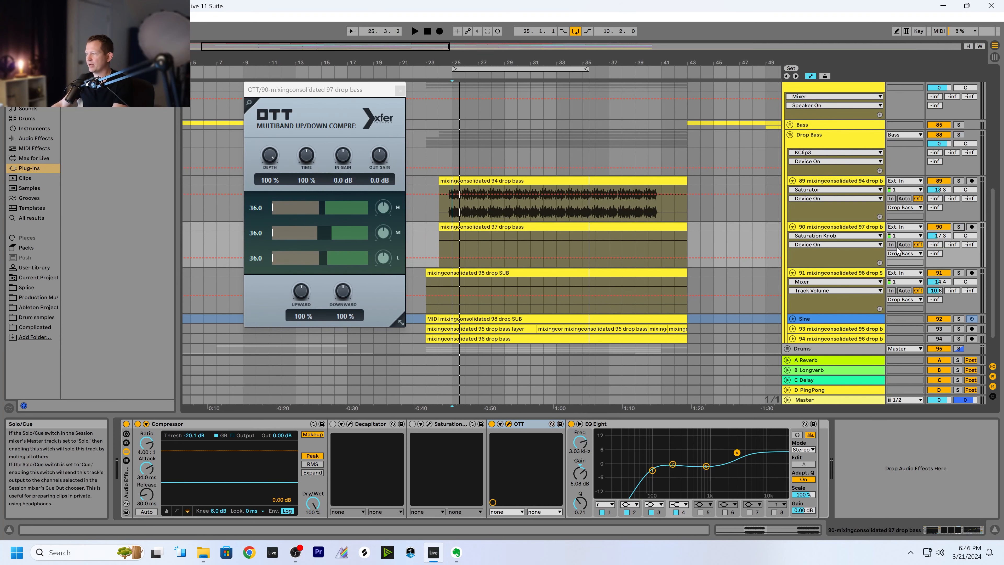
key(space)
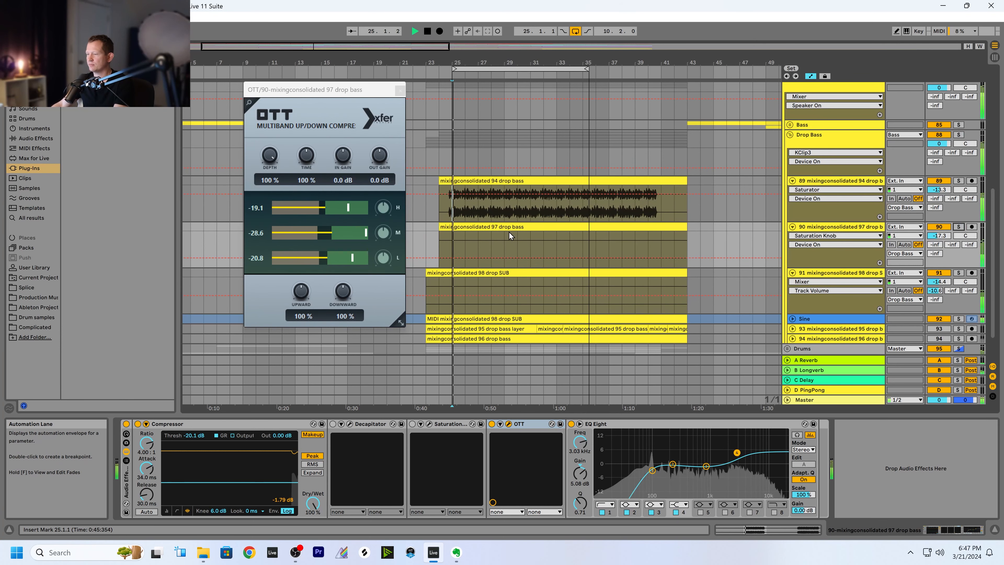
click(958, 227)
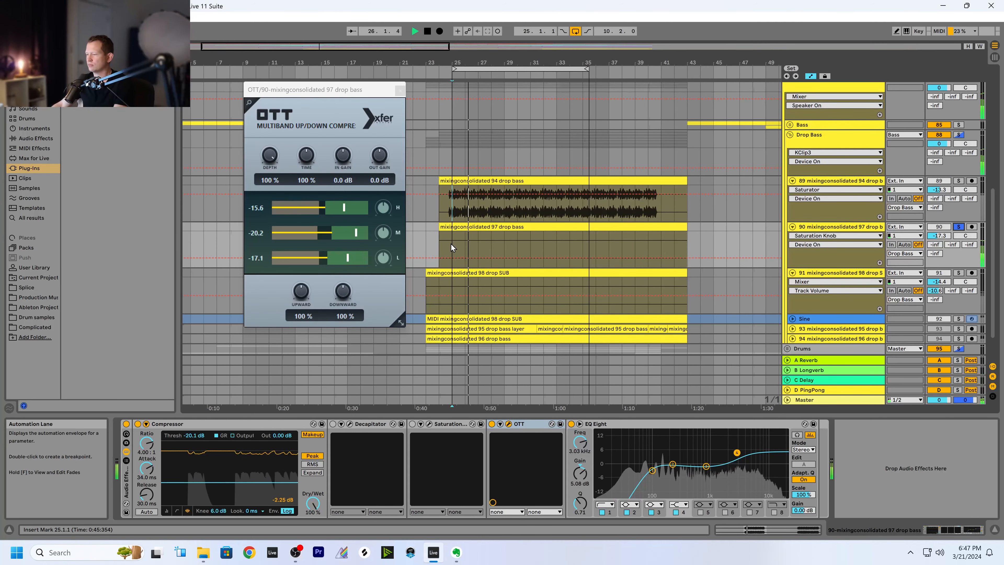
- Compare the drop bass with OTT bypassed and with it enabled at 100% depth, replaying from bar 25
key(space)
key(space)
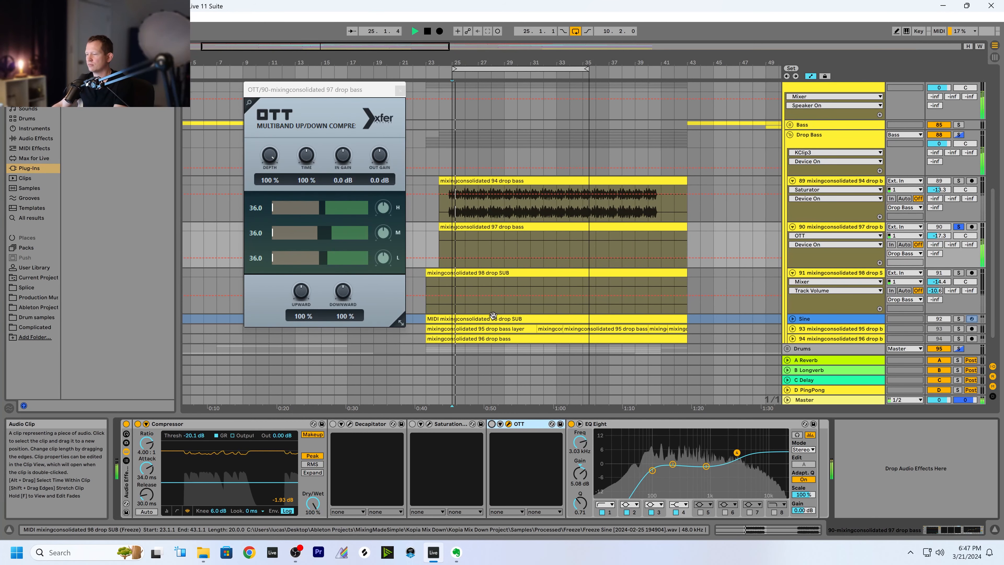
key(space)
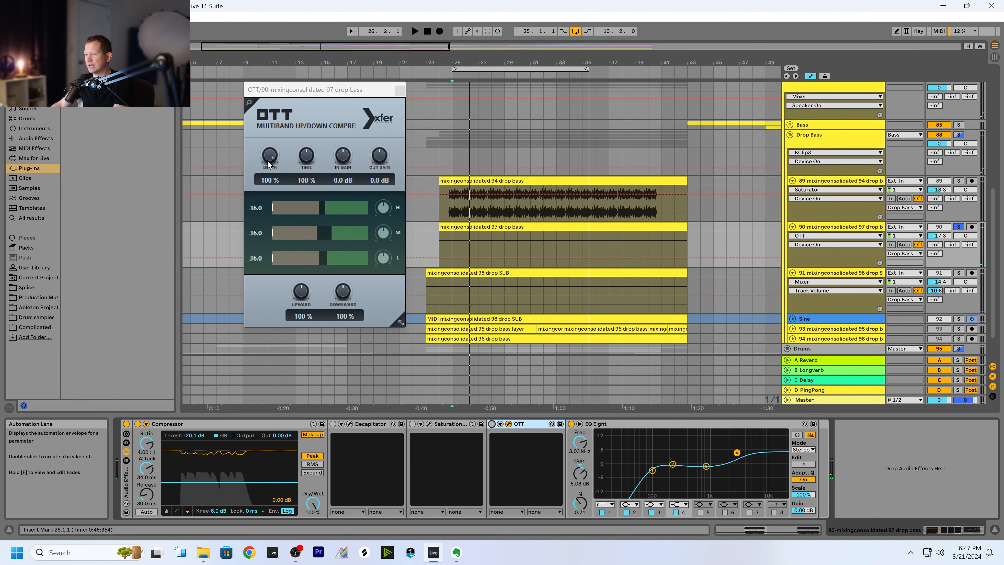
key(space)
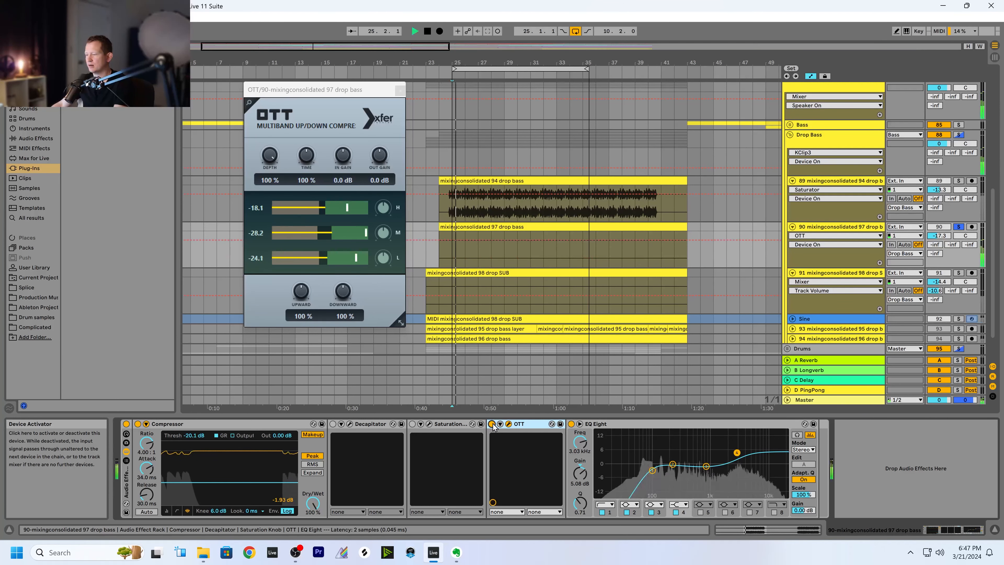
key(space)
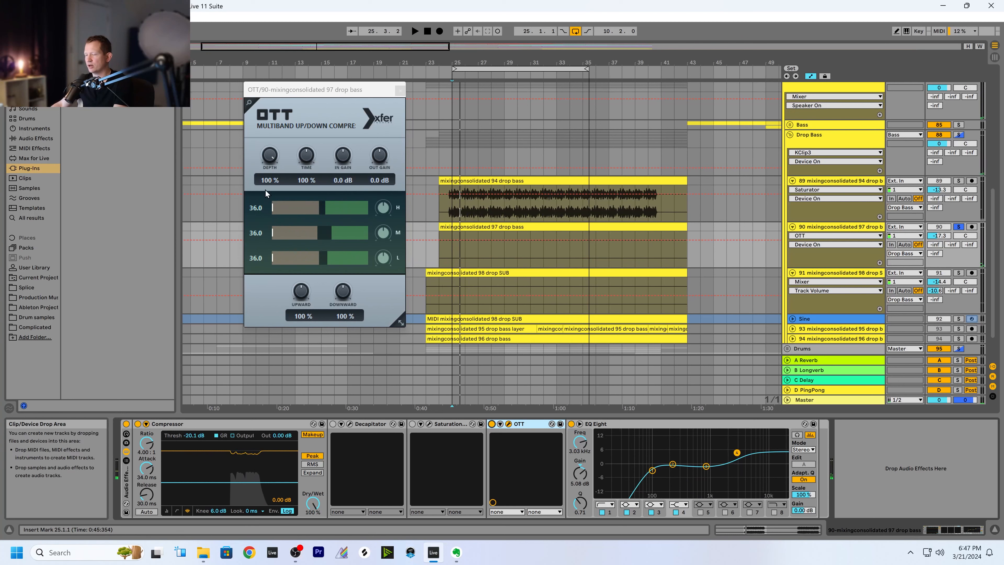
- Set the Depth in the drop bass's OTT to 43% and replay from bar 25 to watch its band meters
drag(273, 160, 266, 217)
key(space)
key(space)
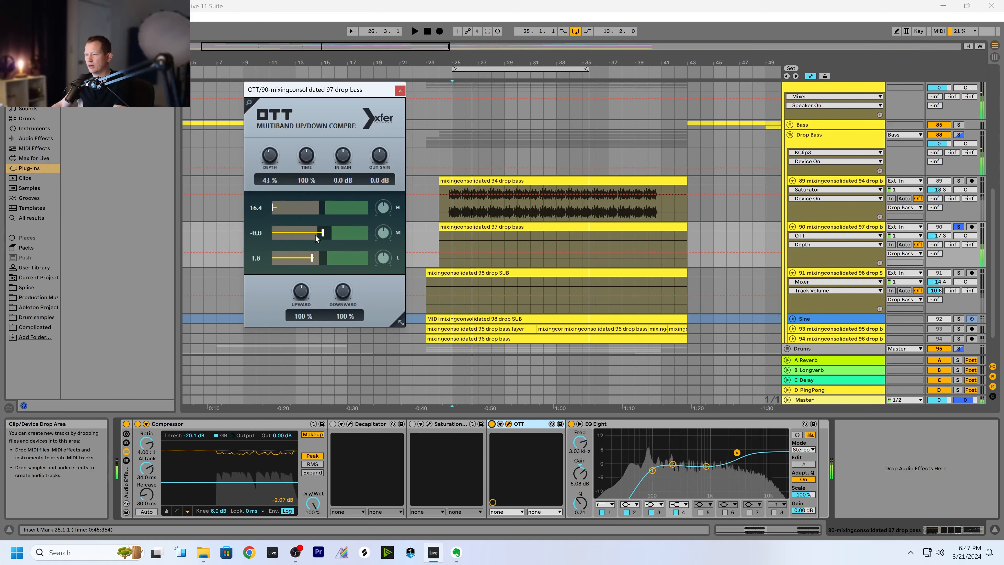
key(space)
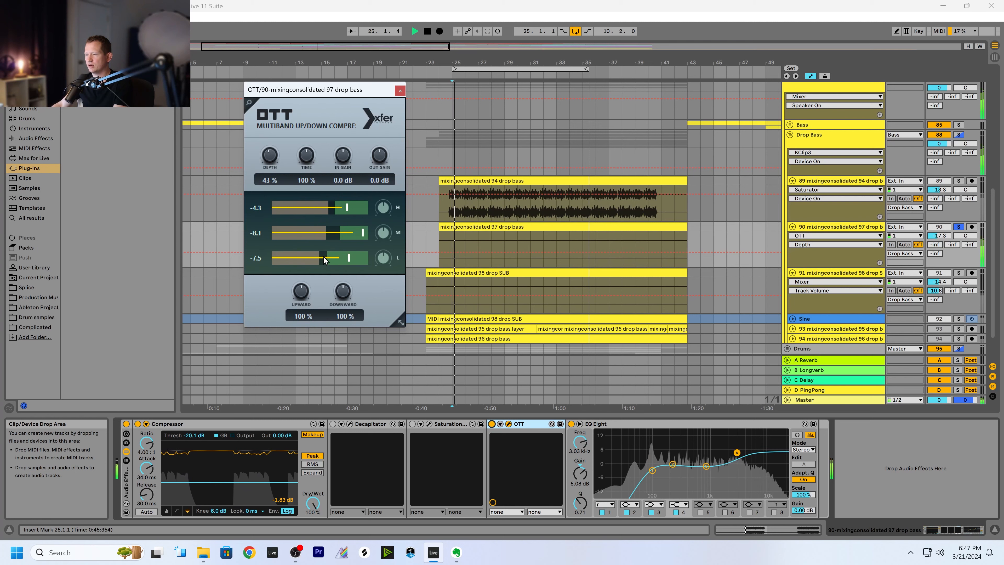
key(space)
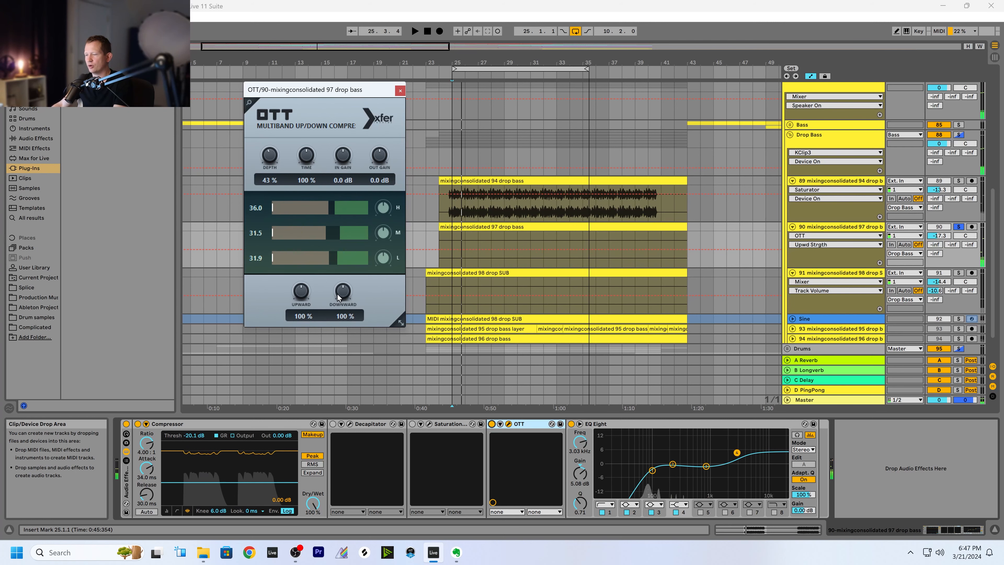
- Replay the drop bass and bypass, then re-enable OTT to compare the sound at 43% depth
key(space)
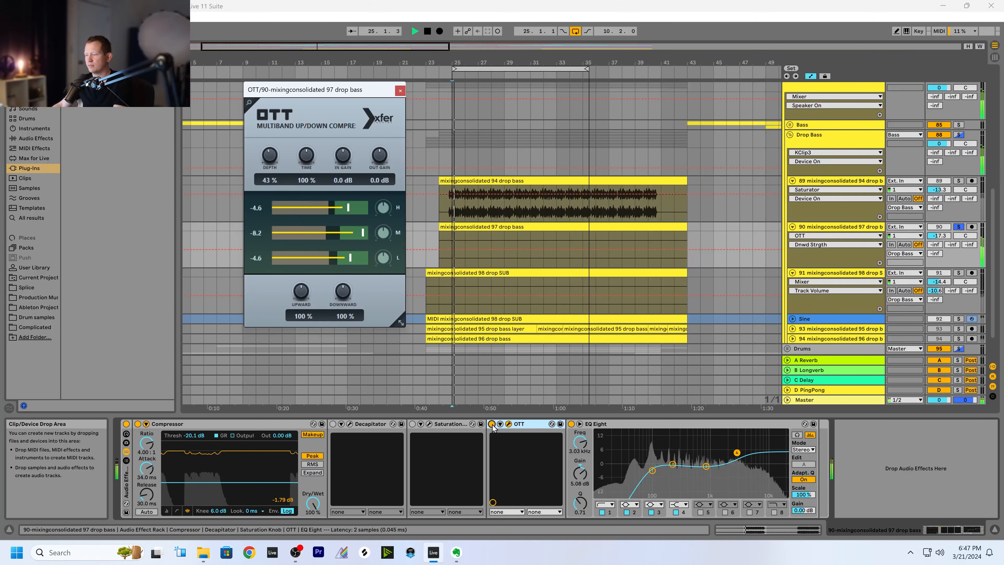
click(492, 423)
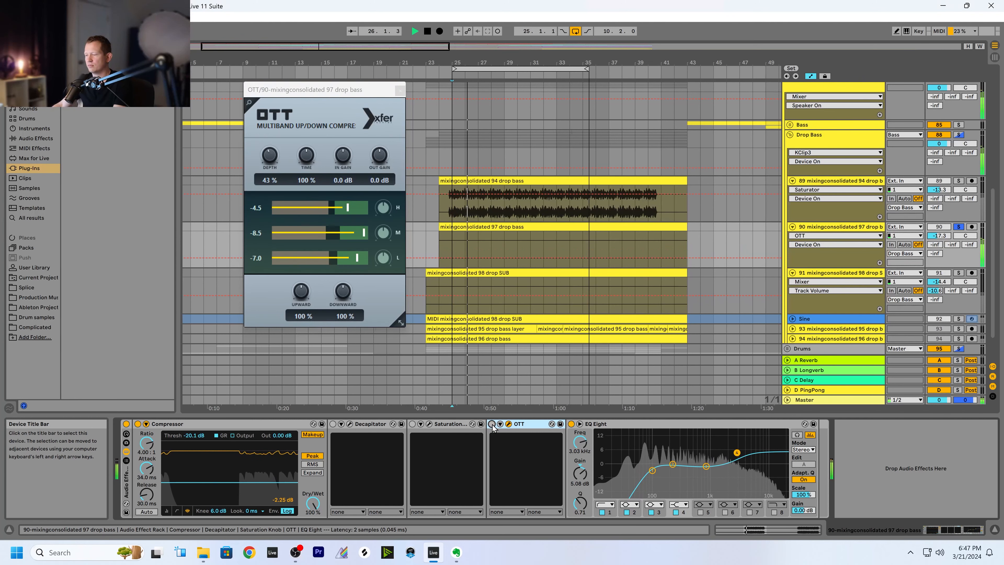
click(492, 423)
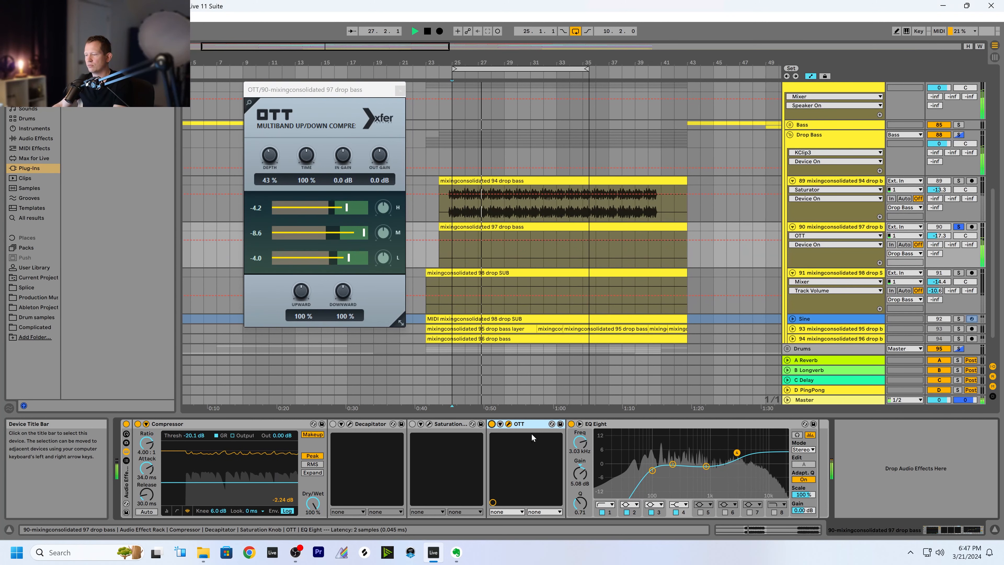